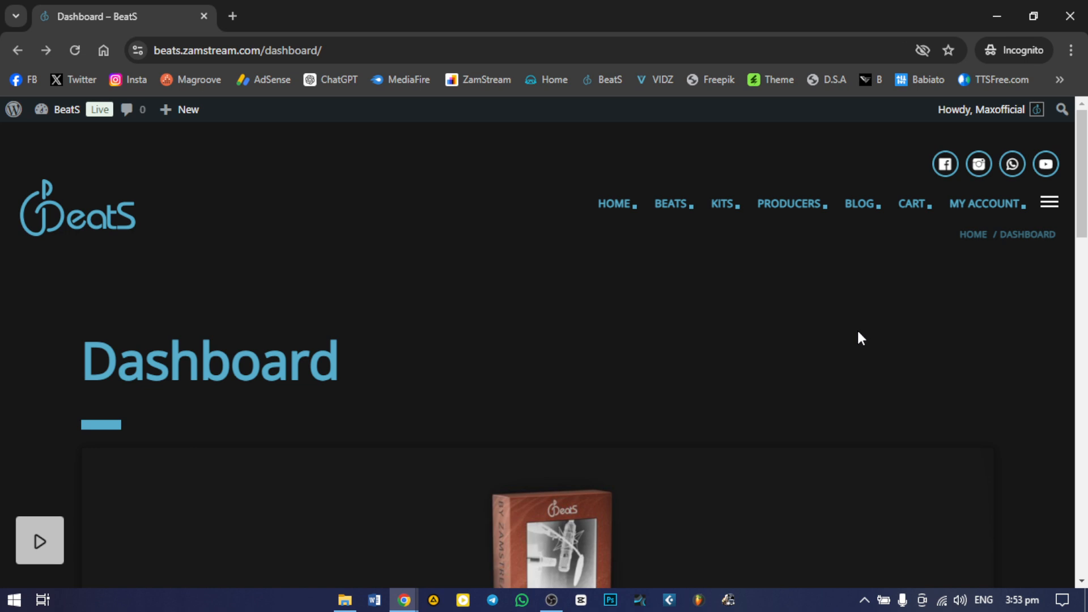
Open the WordPress admin dashboard of the BeatS site and start a new product.
scroll(858, 333, "down", 3)
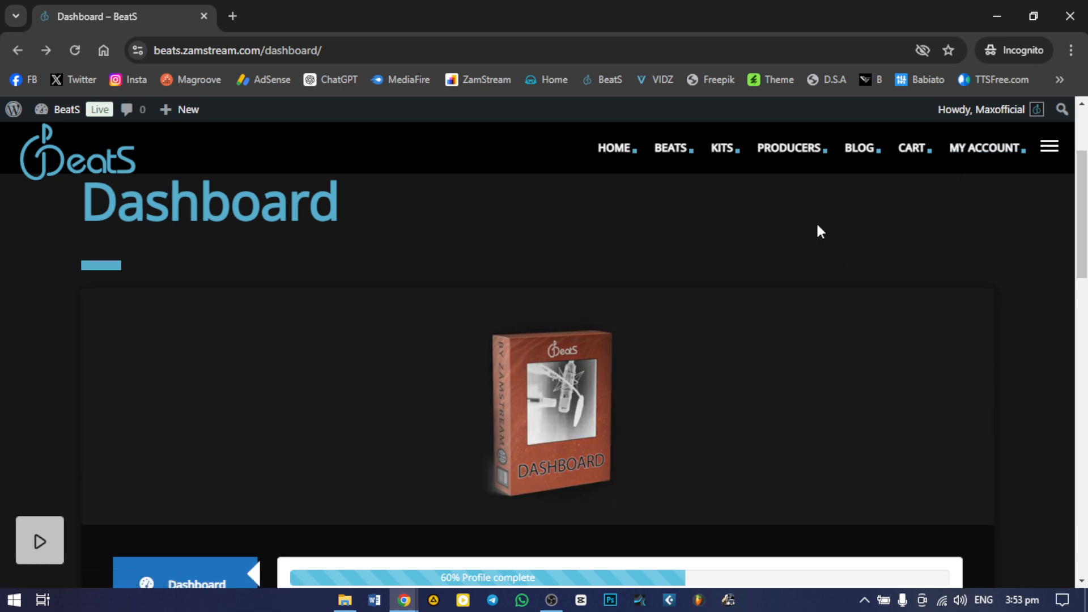
scroll(729, 342, "down", 6)
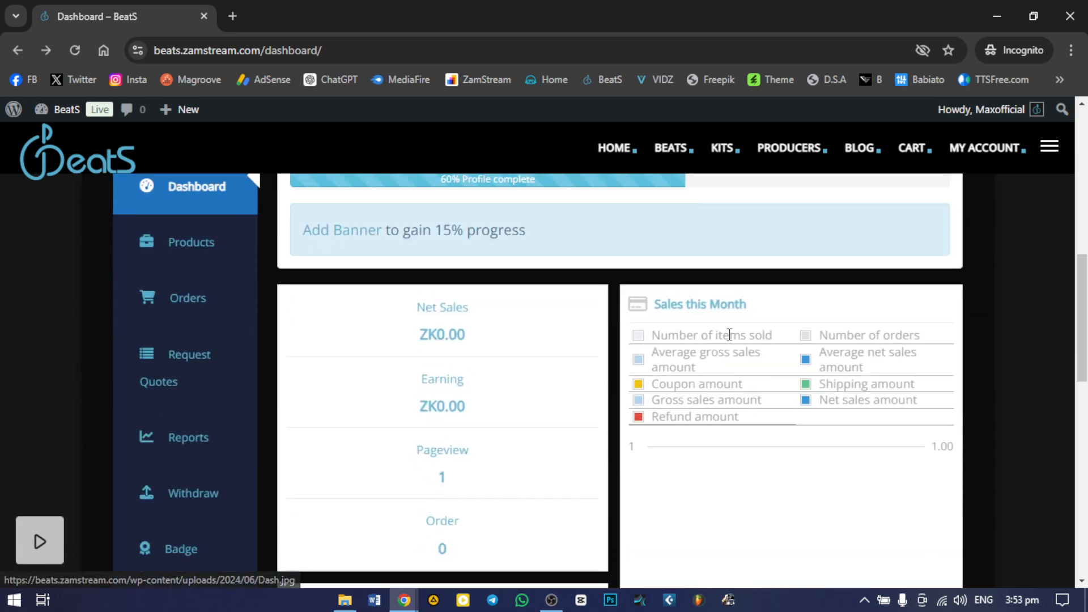
scroll(730, 335, "down", 4)
scroll(729, 340, "up", 6)
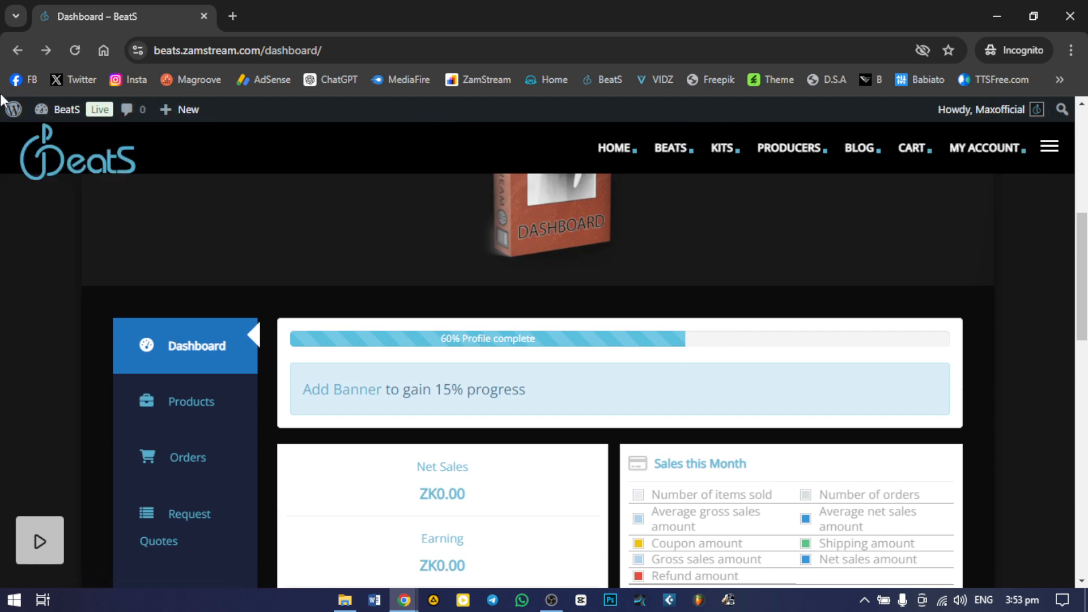
mouse_move(65, 116)
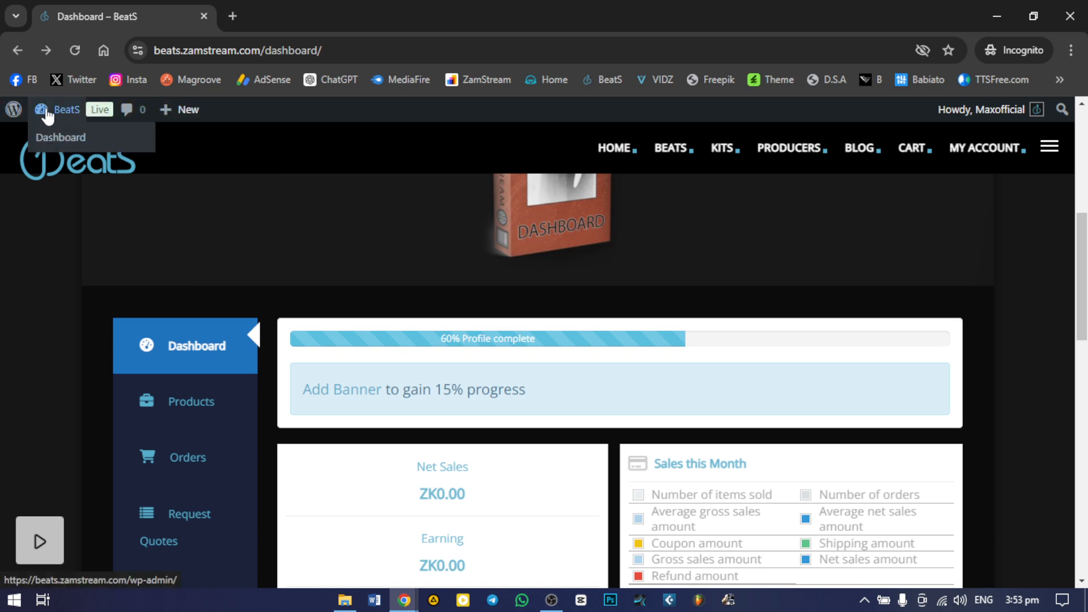
left_click(58, 145)
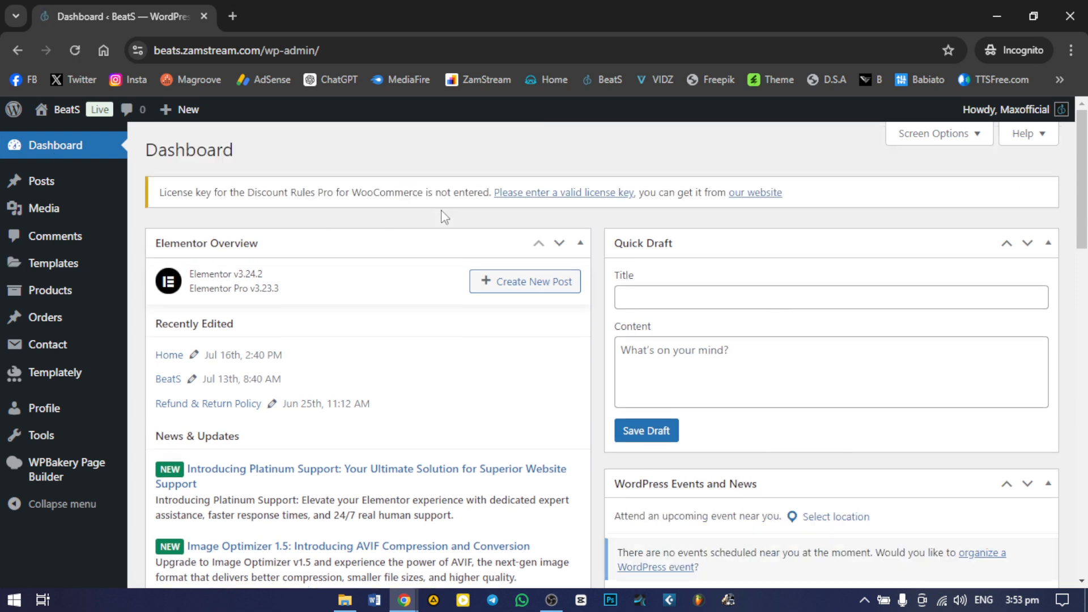
mouse_move(171, 113)
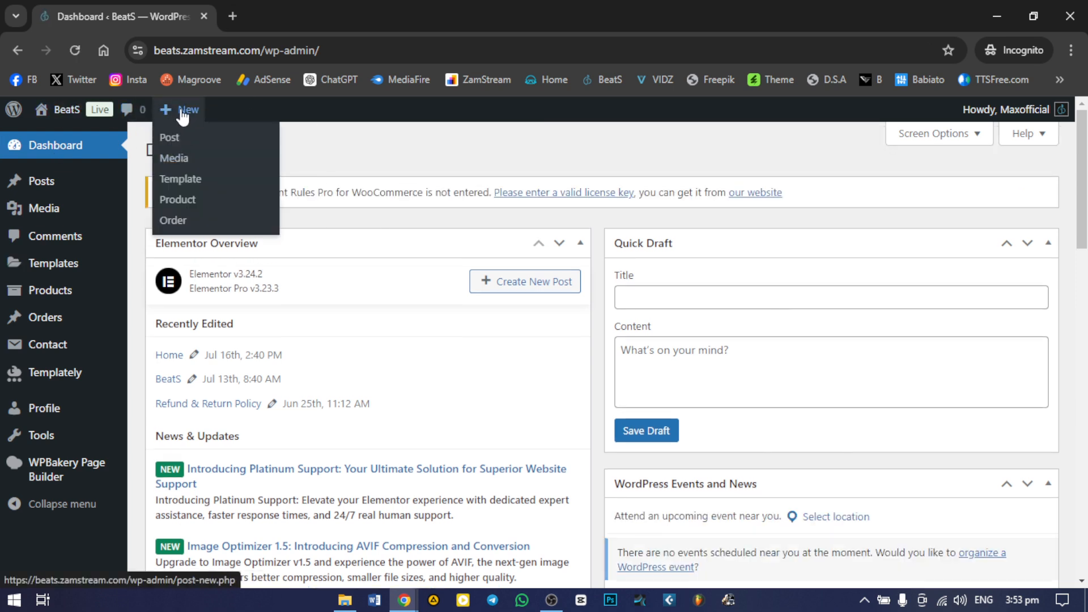
left_click(183, 210)
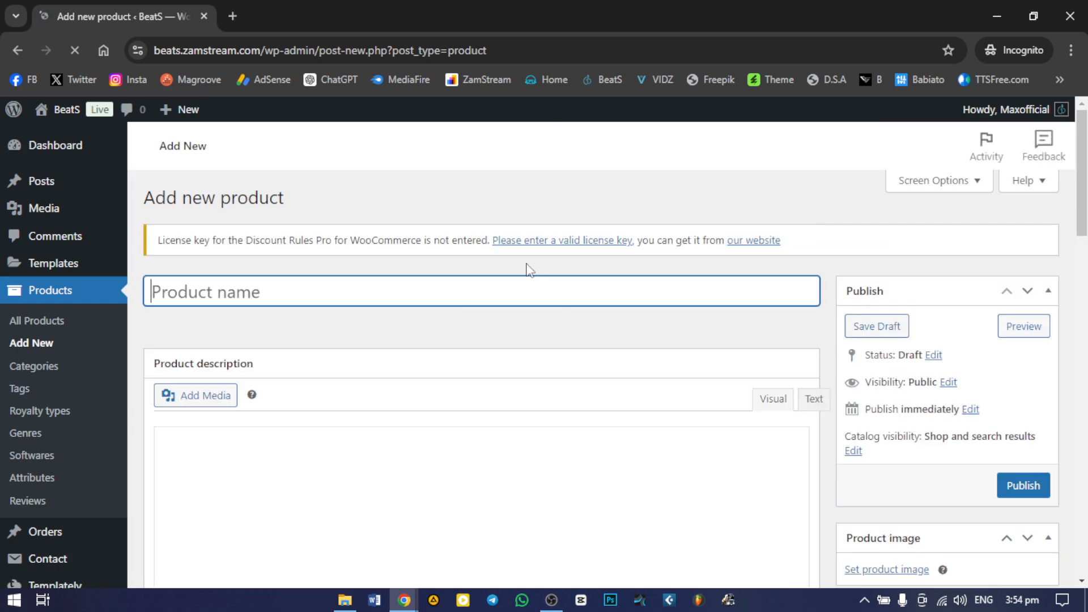
Look through the new product form, including the track details, product data, short description, categories, genres and software sections.
scroll(524, 295, "down", 4)
scroll(530, 312, "down", 10)
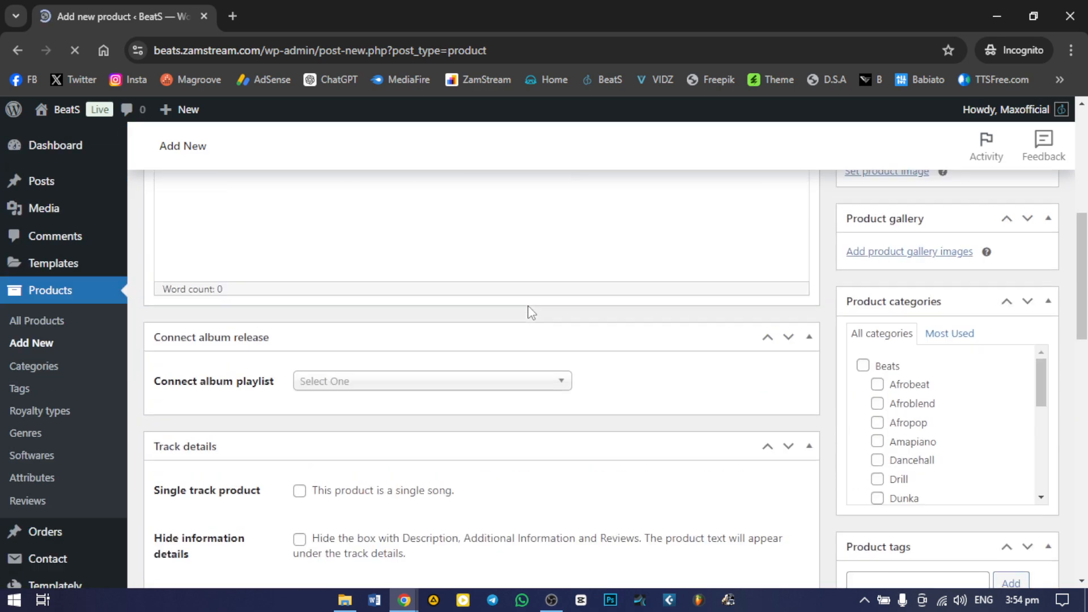
scroll(622, 474, "up", 10)
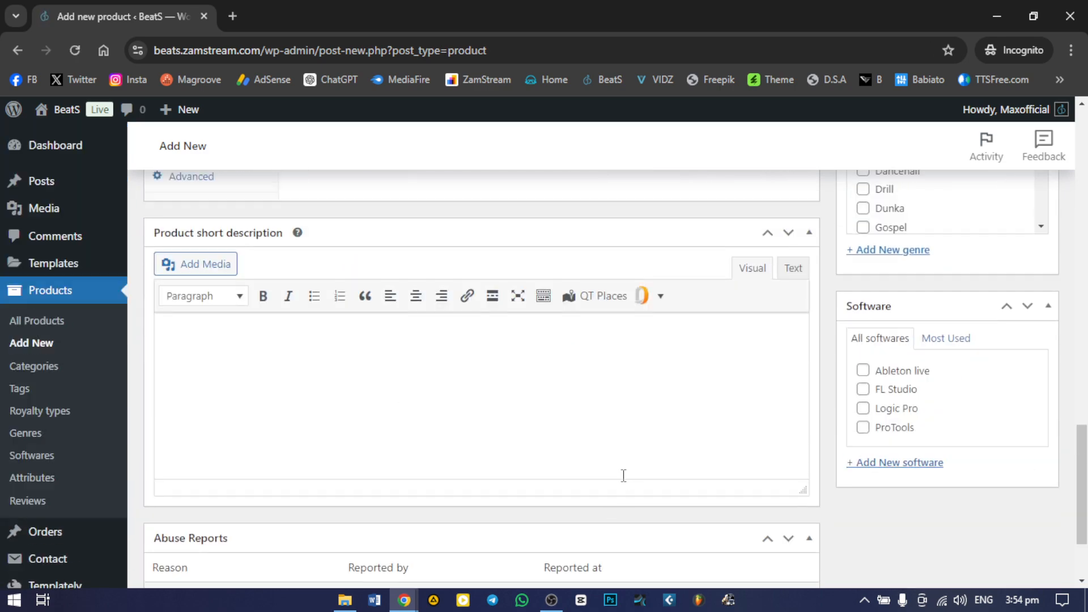
scroll(624, 482, "up", 10)
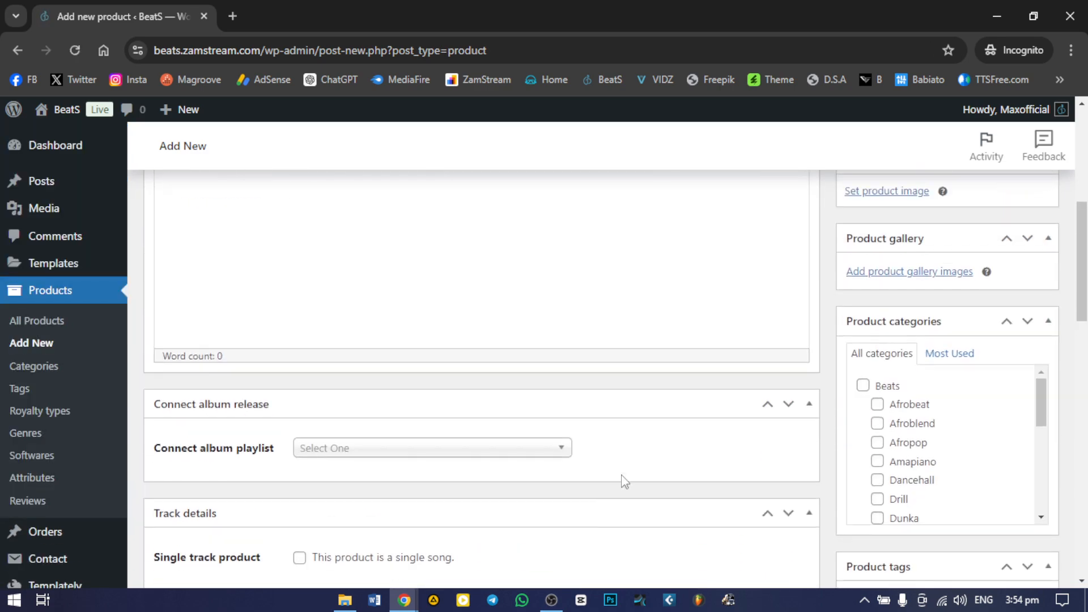
scroll(624, 482, "down", 5)
scroll(624, 481, "down", 4)
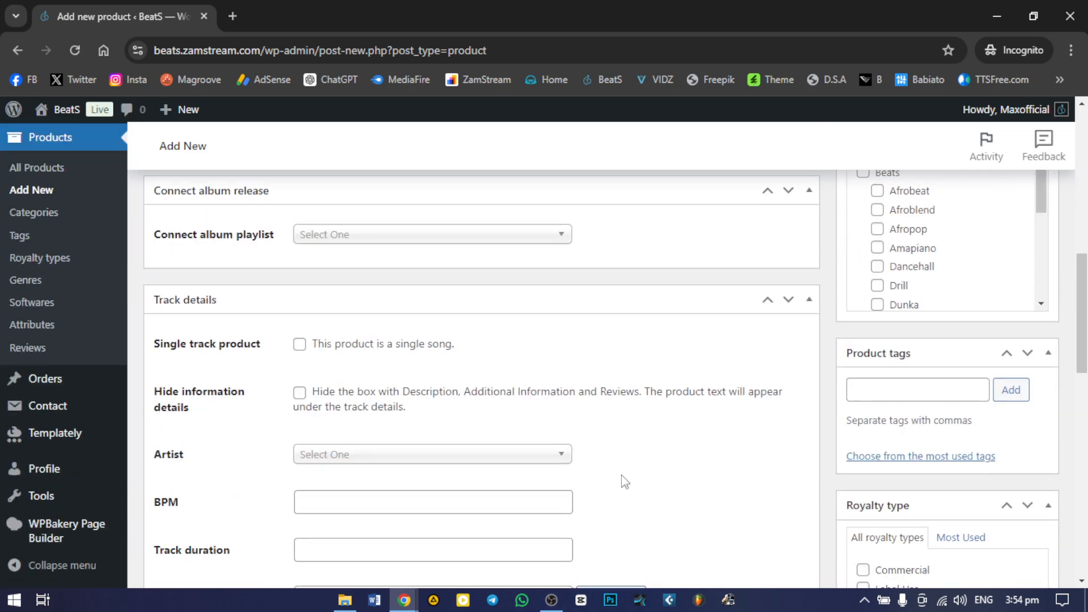
scroll(624, 479, "up", 2)
scroll(622, 476, "down", 15)
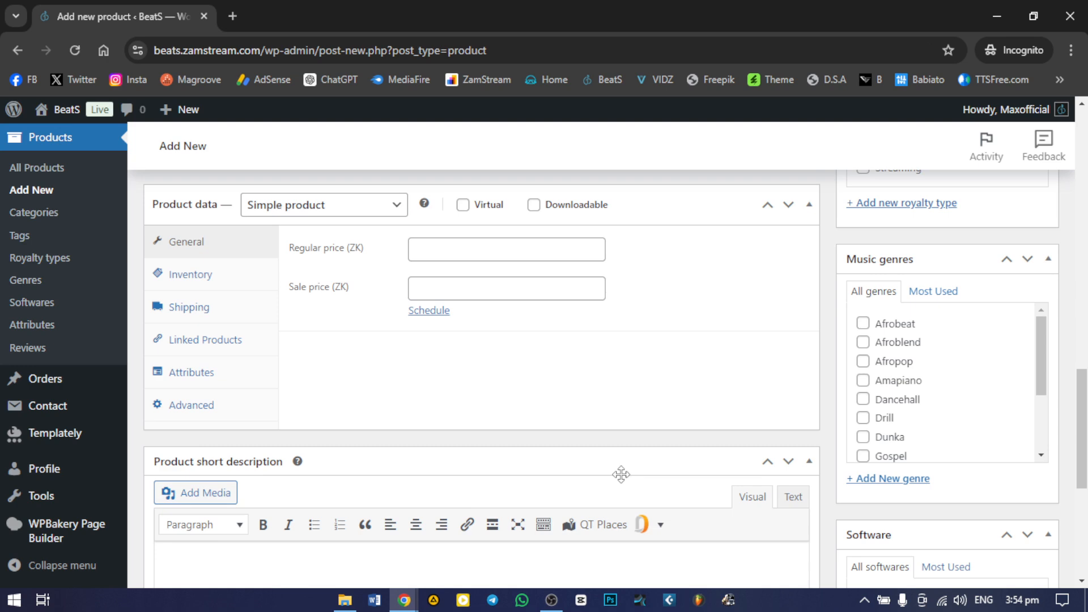
scroll(624, 481, "up", 12)
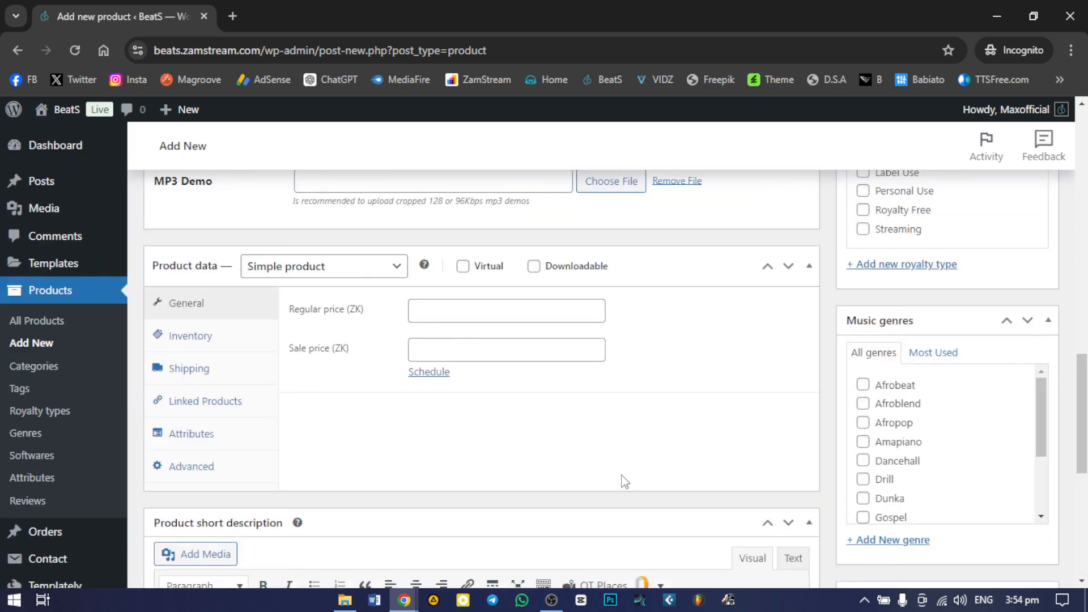
scroll(624, 482, "up", 4)
scroll(624, 481, "down", 3)
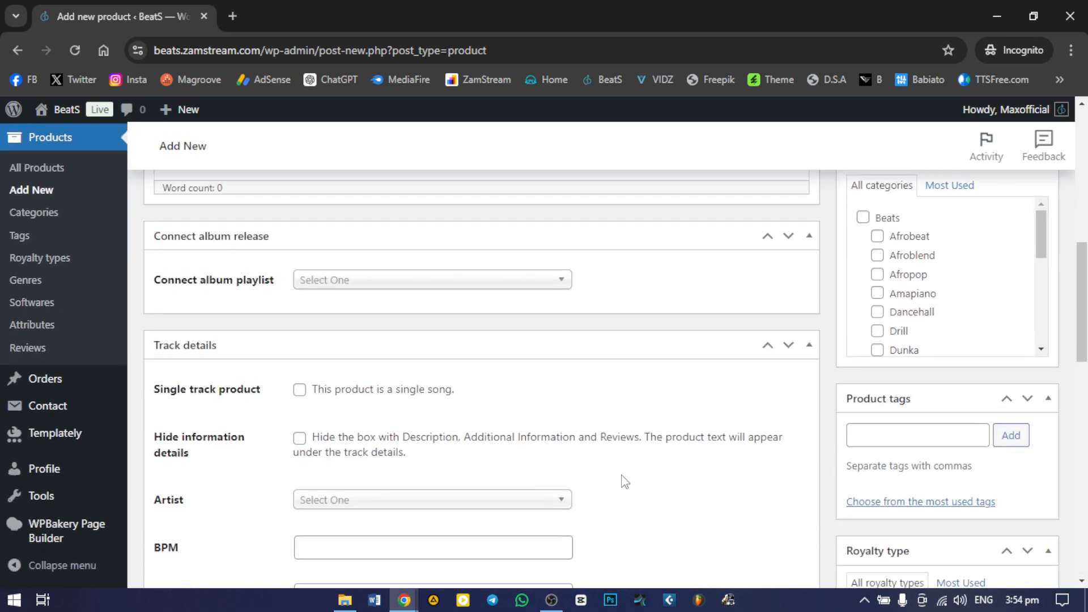
scroll(624, 481, "down", 5)
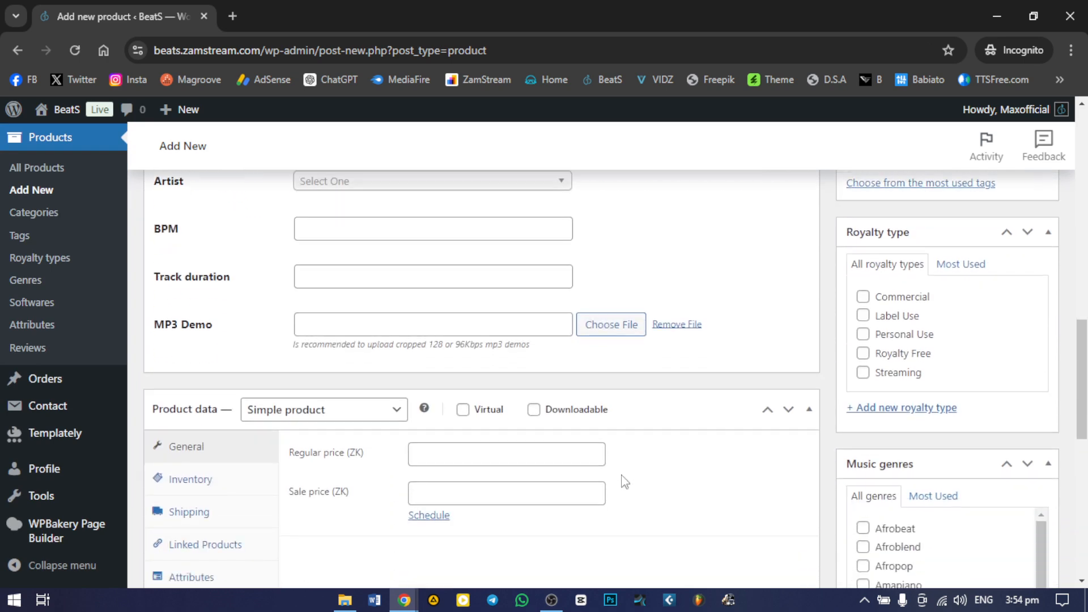
scroll(624, 482, "up", 10)
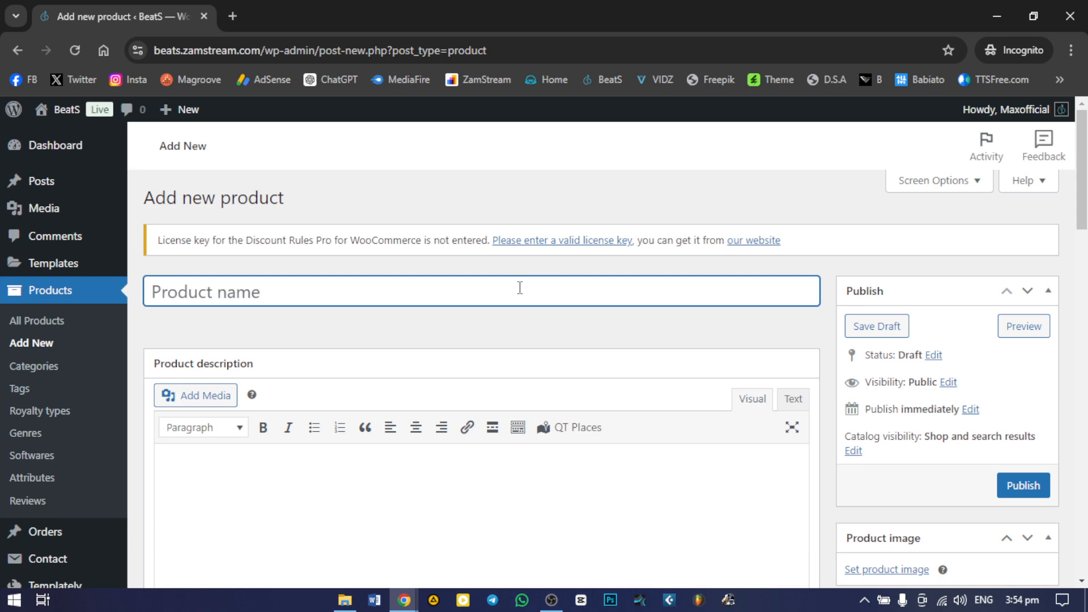
Name the product "Lonely V" and enter the description lines "Lonely", "Tempo: 100 BPM" and "Key: A Maj".
type("L")
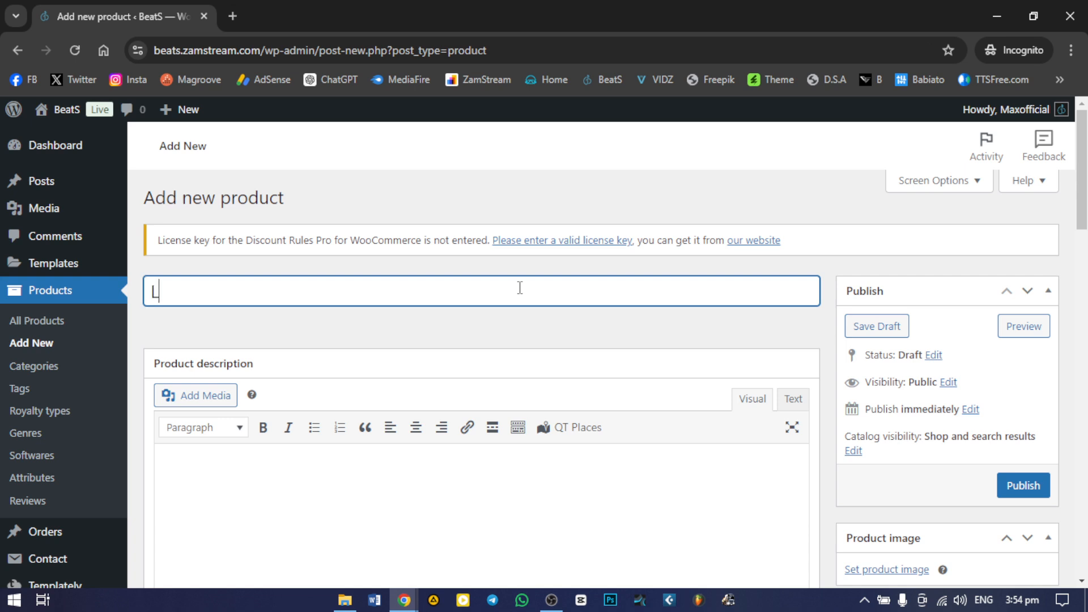
type("onely V")
scroll(508, 289, "down", 3)
left_click(399, 354)
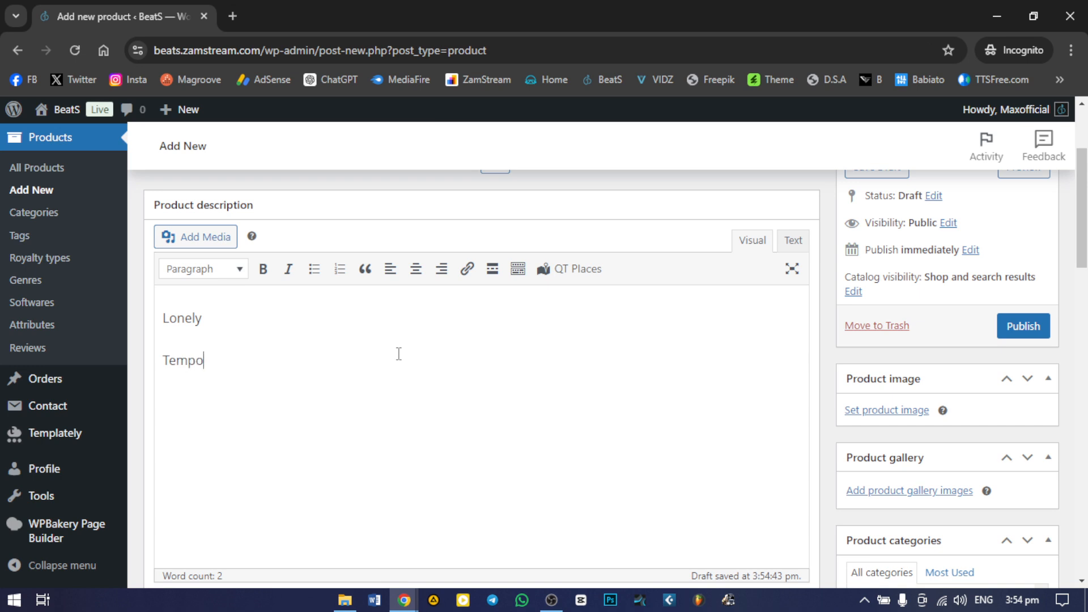
type("00 BPM Key: ")
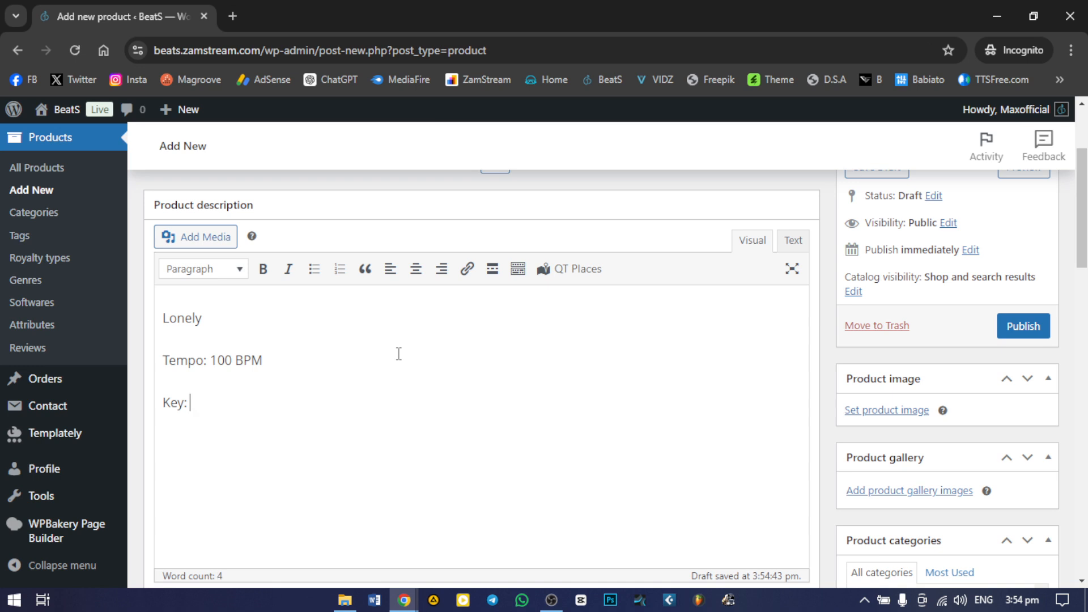
type("A Maj")
scroll(408, 354, "down", 4)
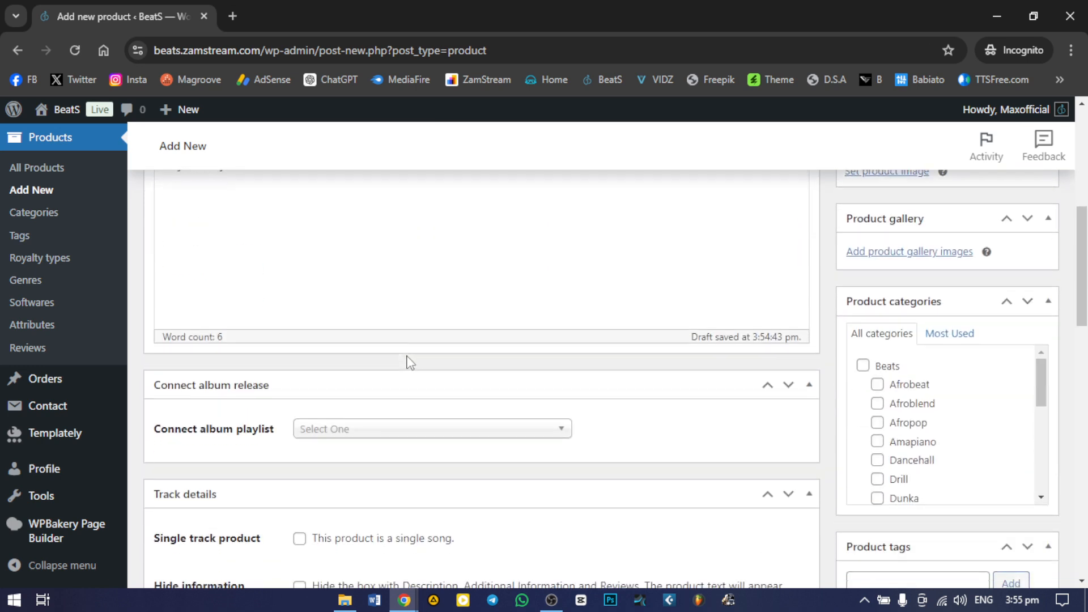
Copy the whole product description into the product short description.
scroll(407, 357, "up", 3)
key("ctrl+a")
key("ctrl+c")
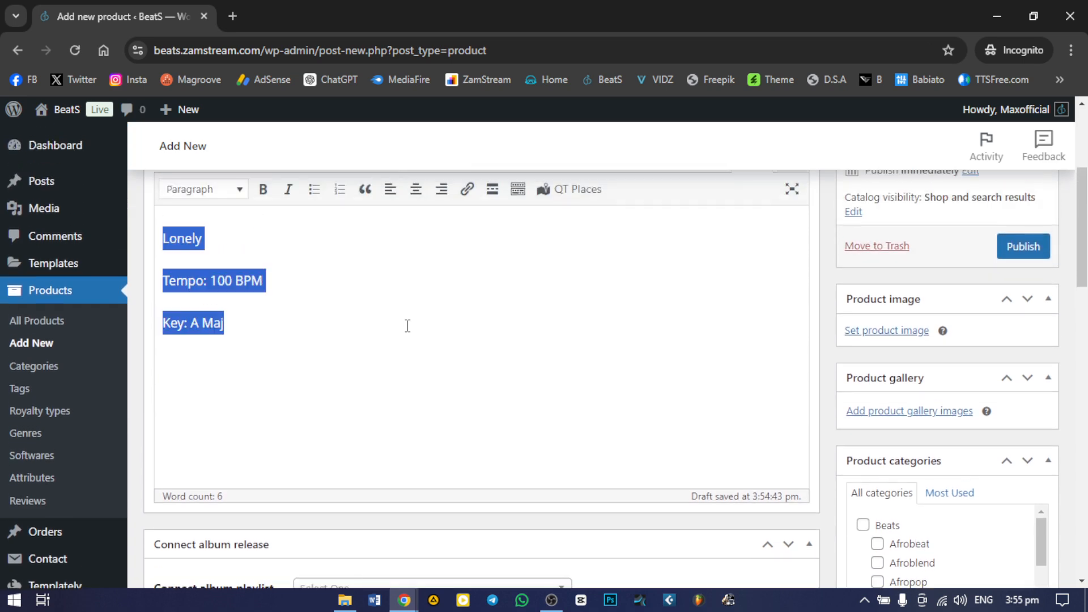
left_click(407, 326)
scroll(408, 325, "down", 6)
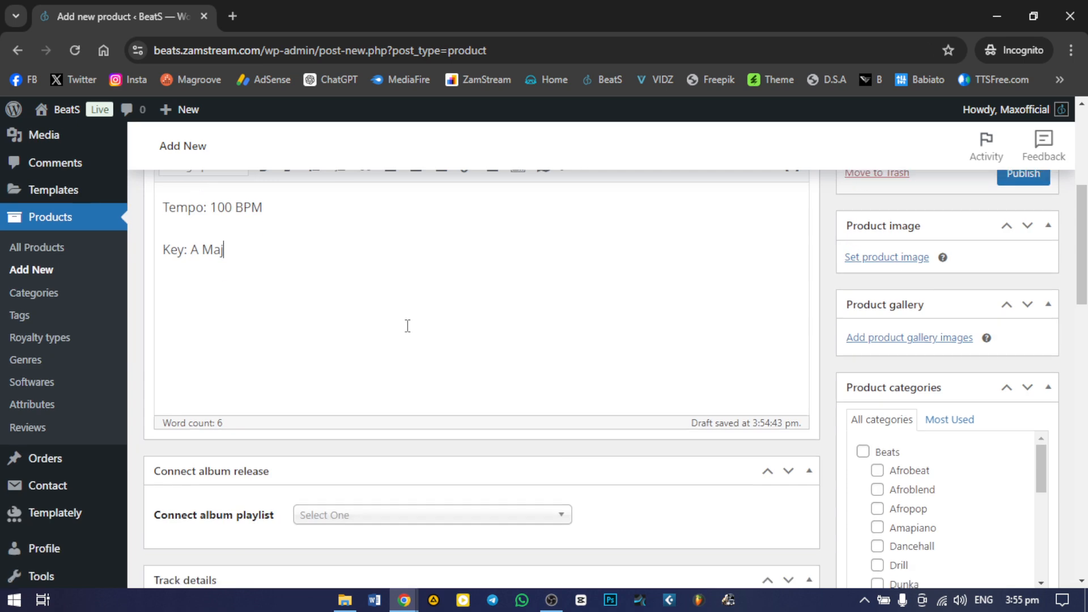
scroll(411, 328, "down", 10)
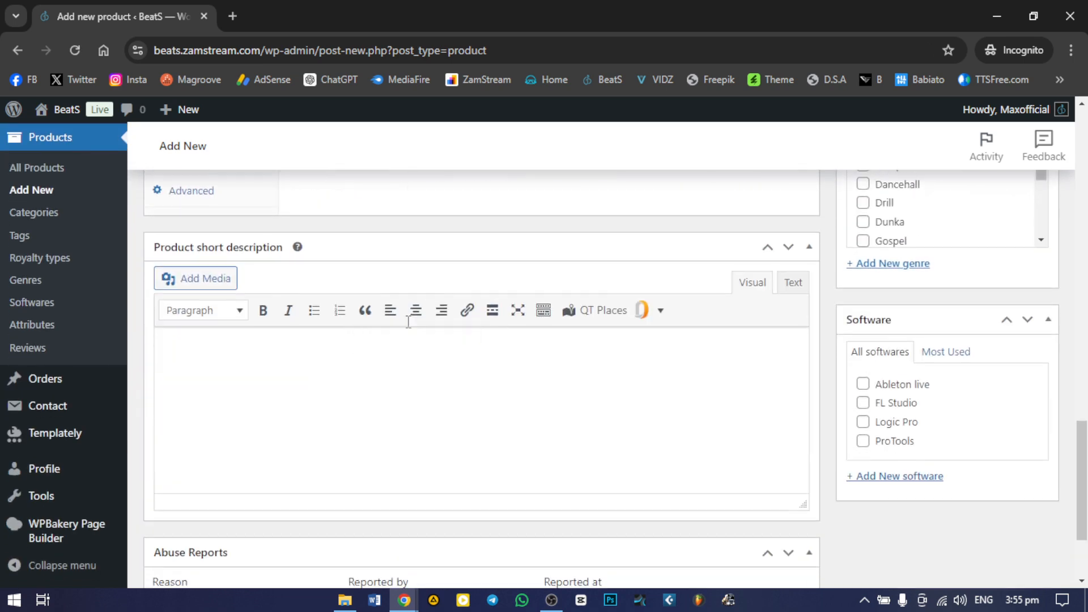
scroll(402, 306, "up", 1)
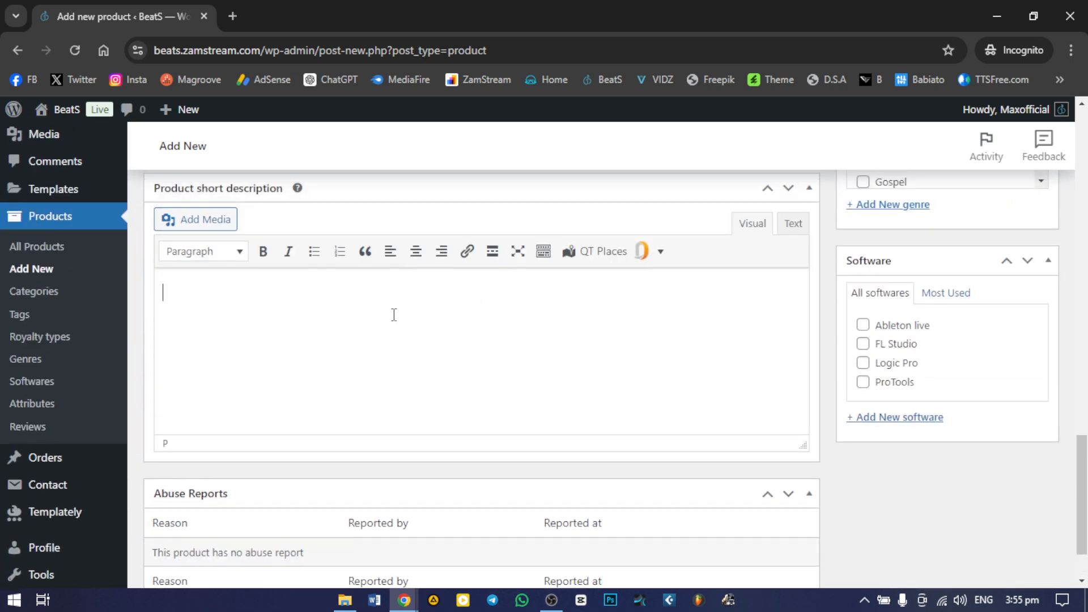
key("ctrl+v")
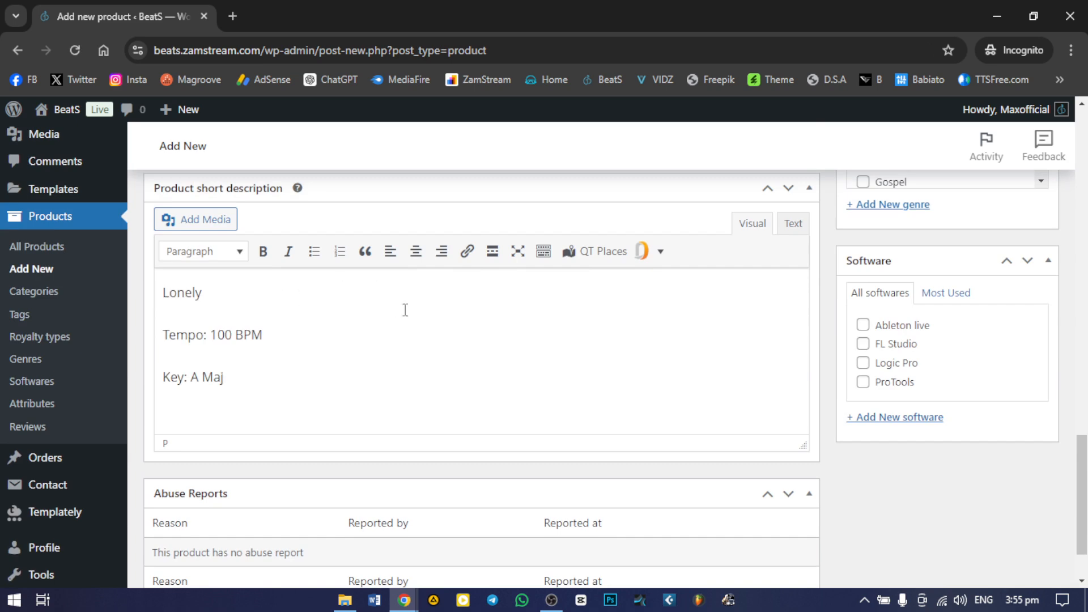
Set the existing "Lonely" cover artwork from the media library as the product image.
scroll(389, 345, "up", 3)
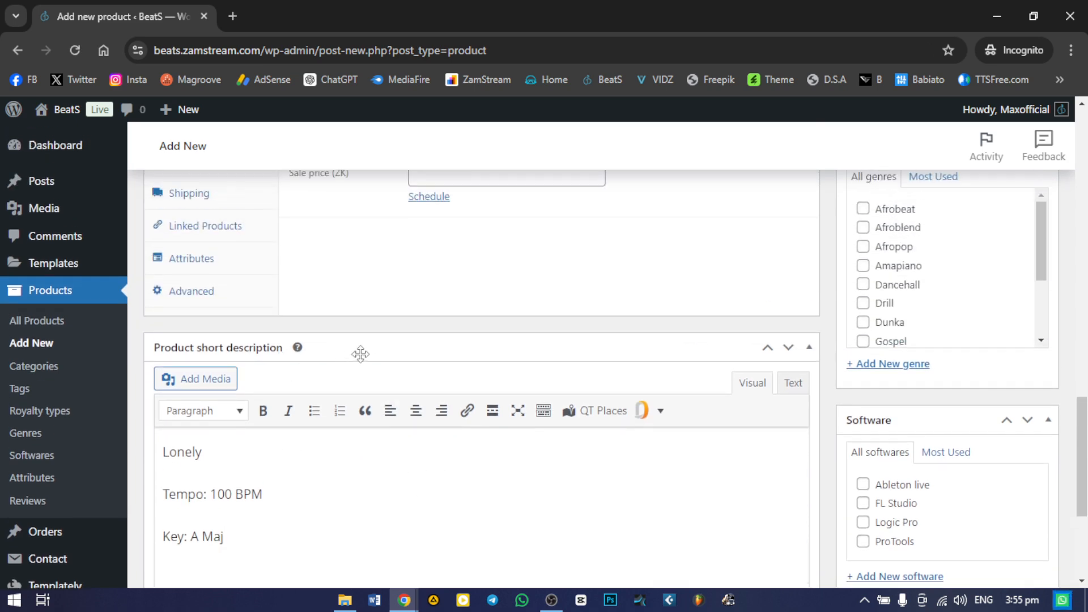
scroll(359, 355, "up", 3)
scroll(379, 392, "up", 10)
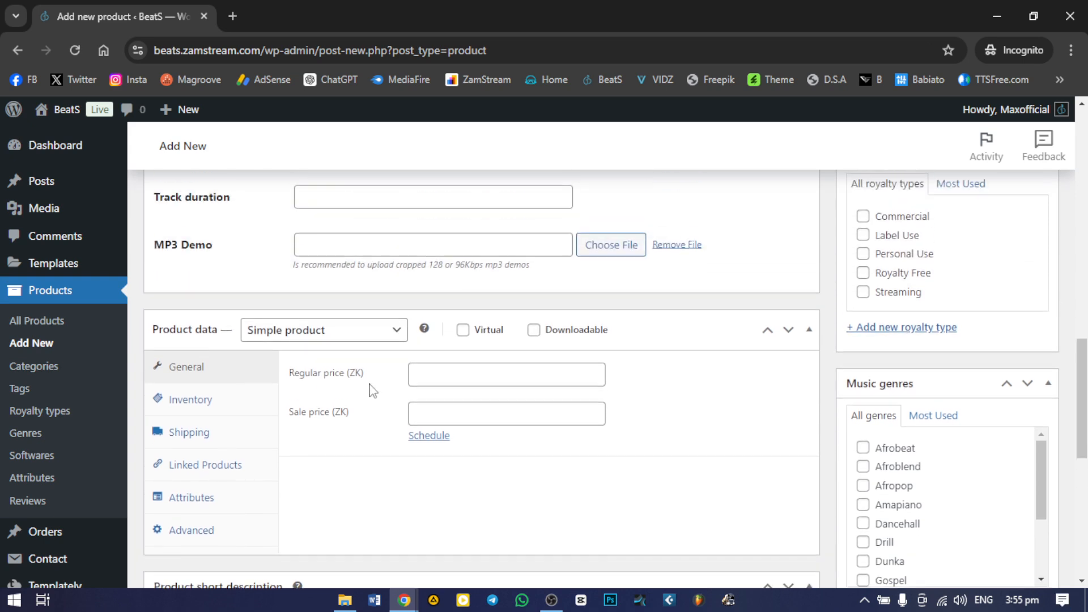
scroll(371, 385, "up", 4)
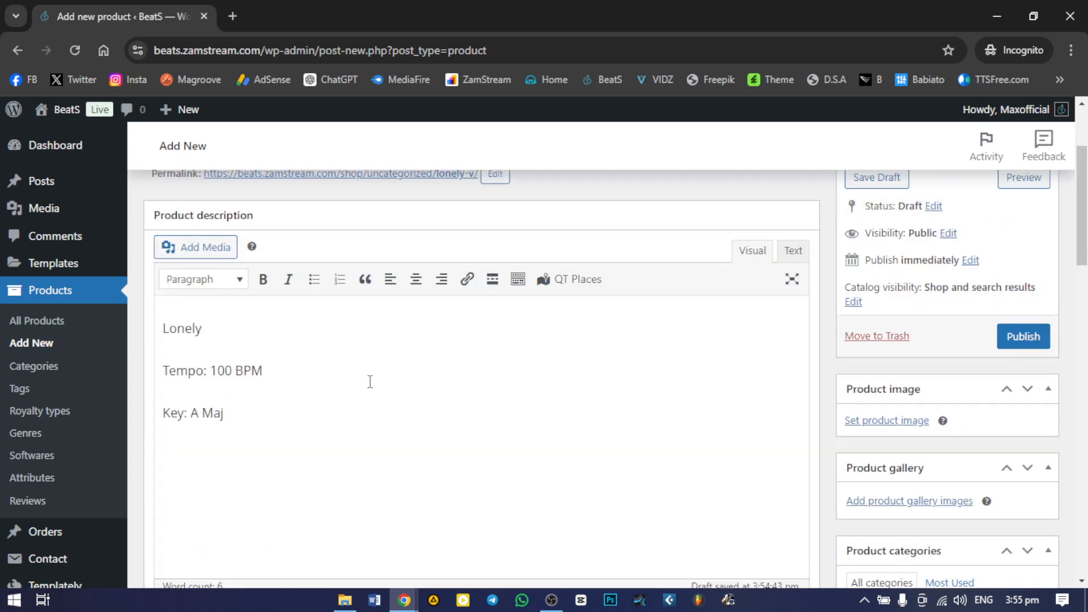
scroll(370, 382, "down", 5)
scroll(370, 382, "up", 1)
scroll(370, 382, "up", 4)
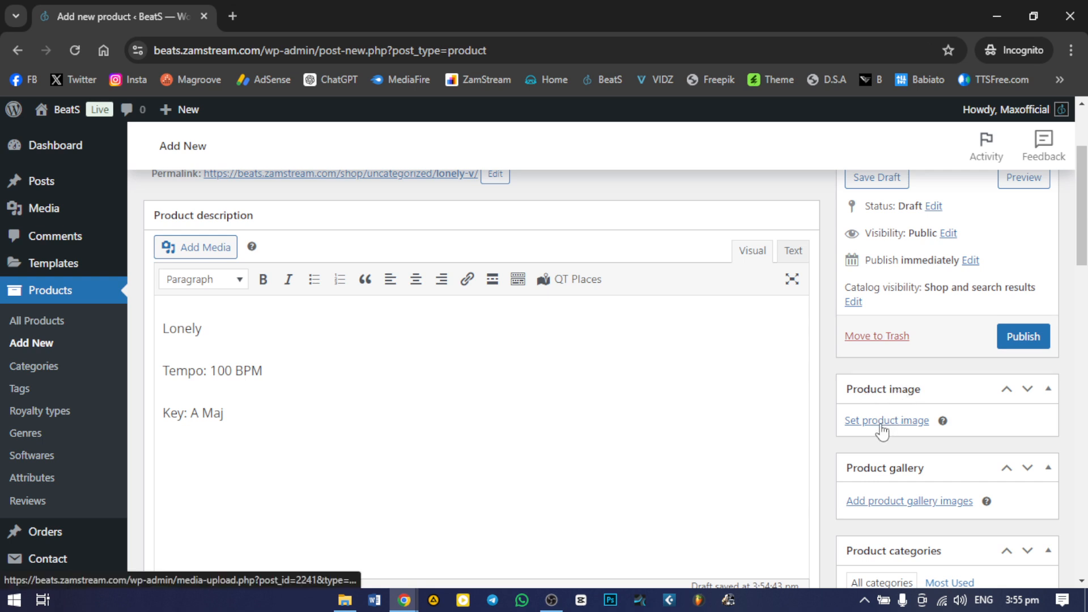
left_click(885, 422)
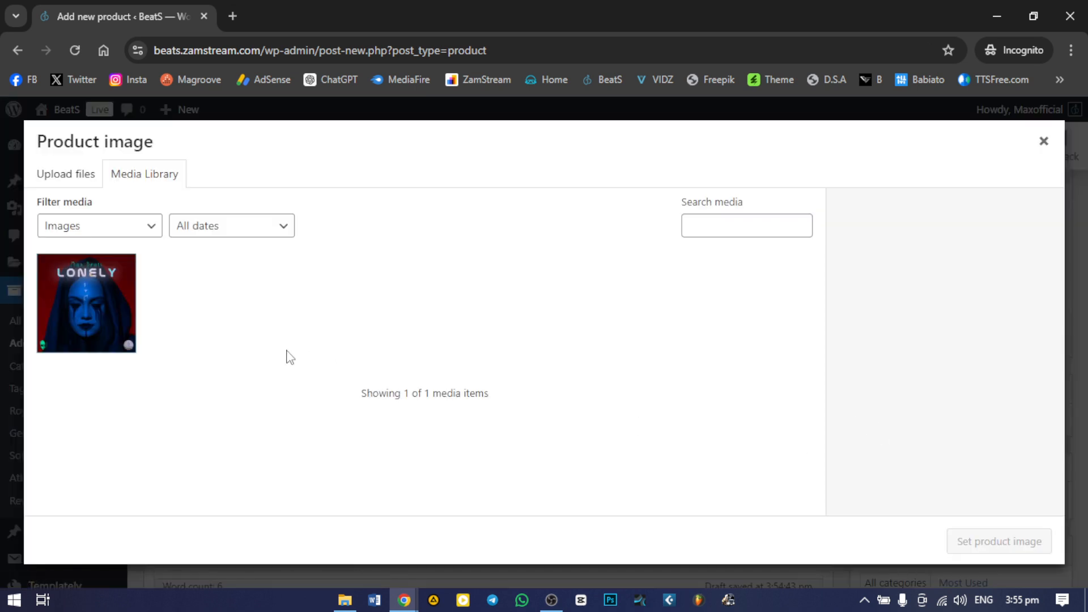
left_click(118, 327)
left_click(1006, 543)
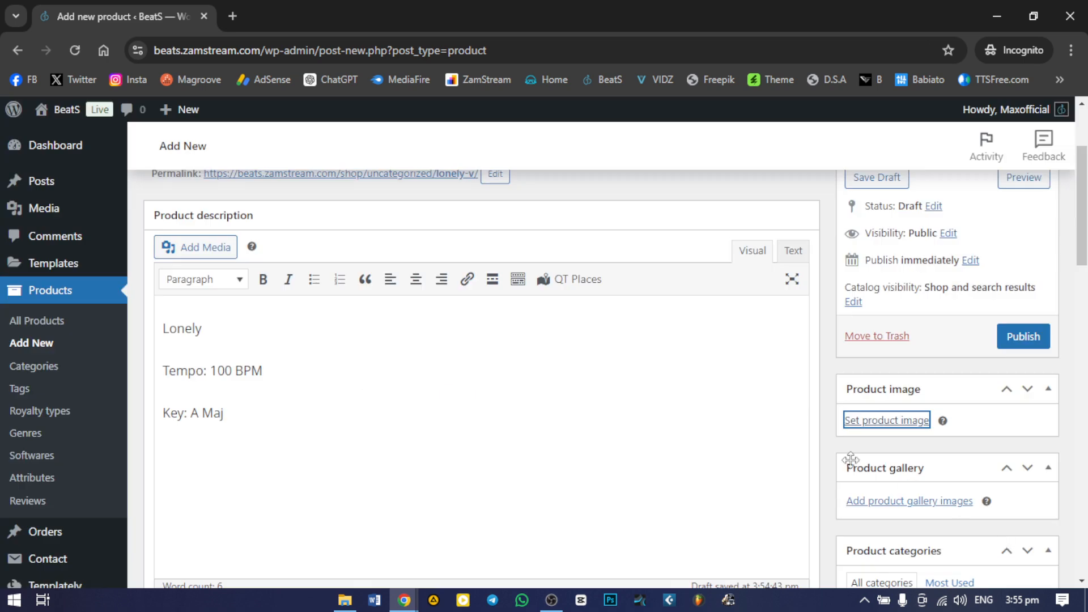
scroll(924, 457, "down", 3)
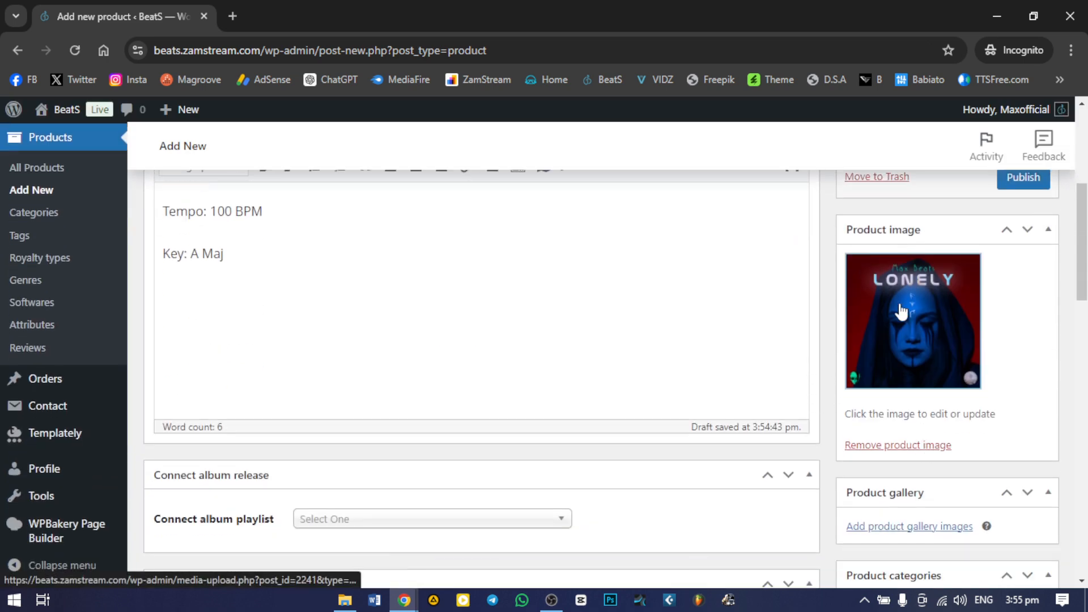
Mark the product as a single song in the track details and set its BPM to 100.
scroll(894, 335, "down", 3)
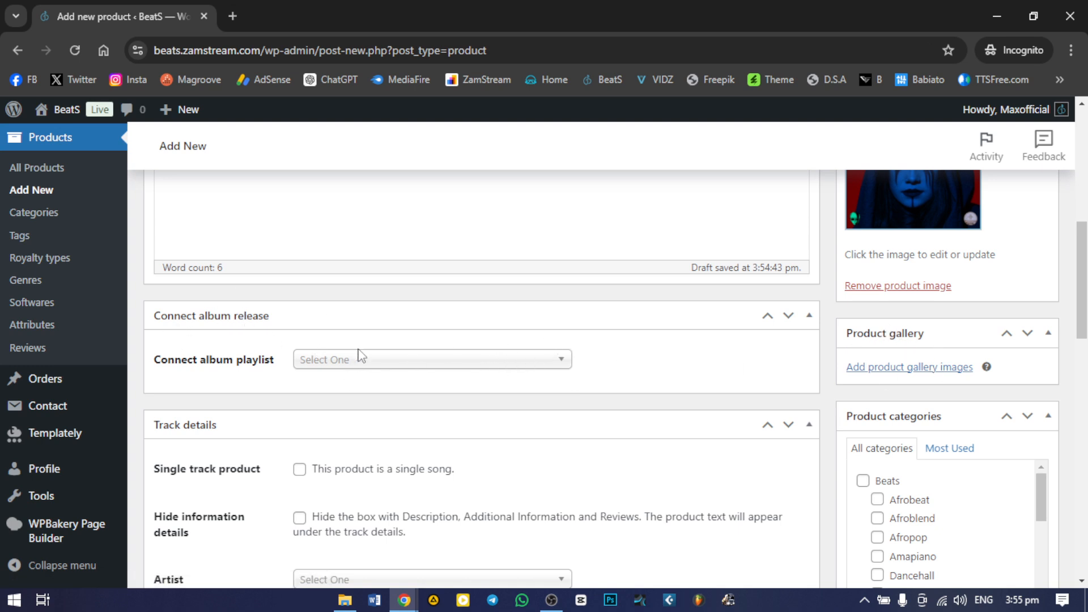
scroll(359, 355, "down", 3)
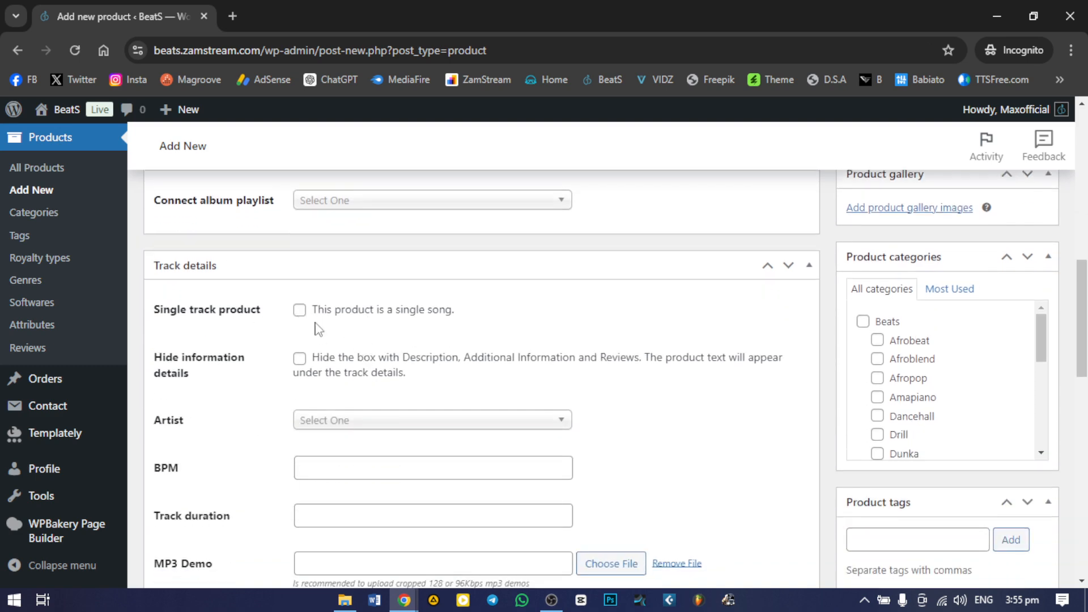
scroll(340, 328, "down", 1)
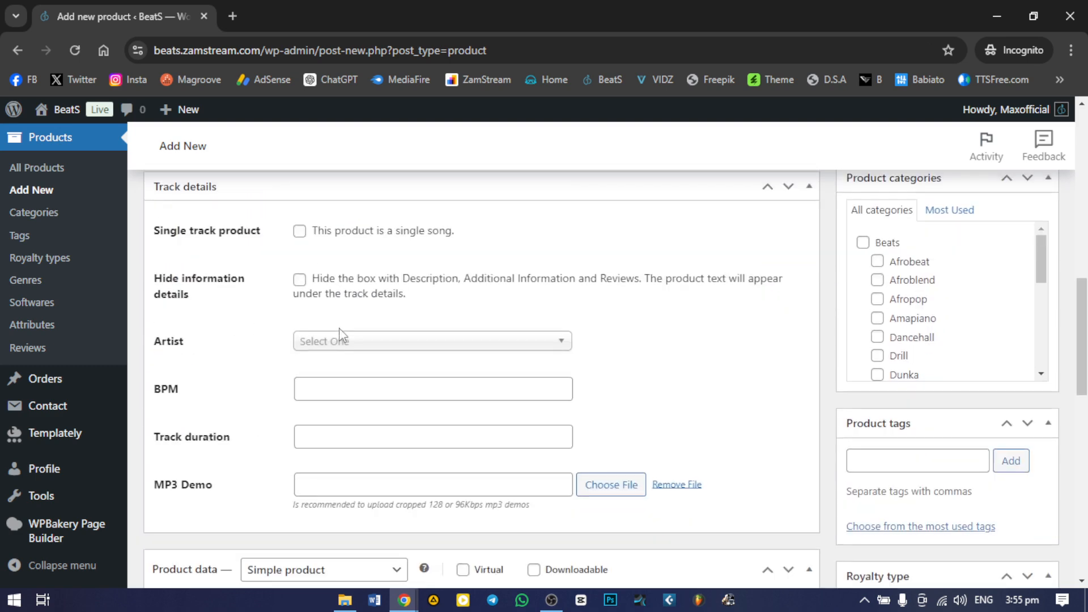
left_click(300, 230)
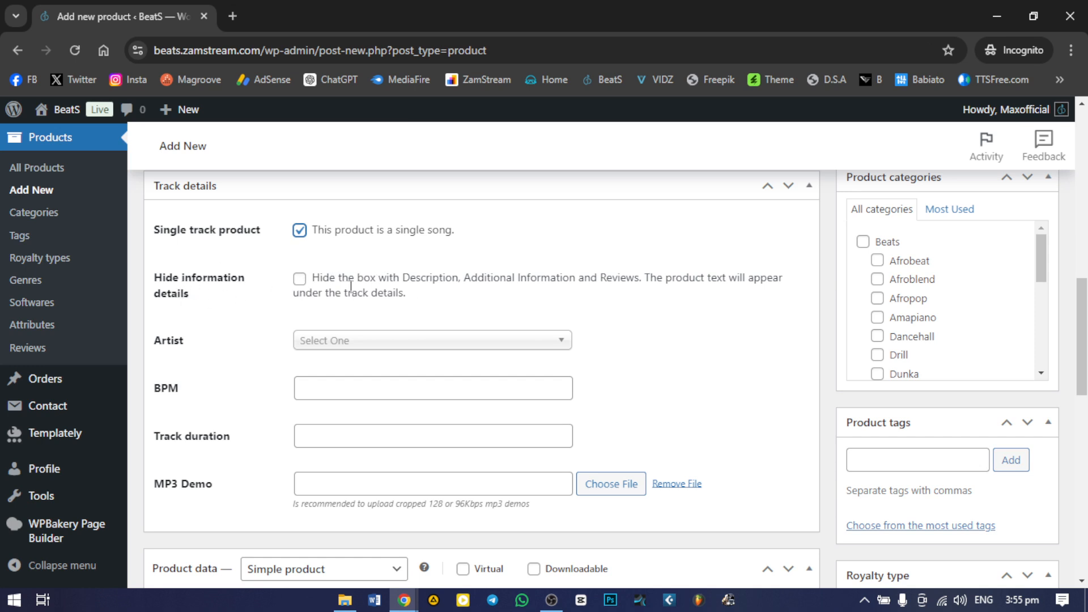
scroll(340, 350, "down", 1)
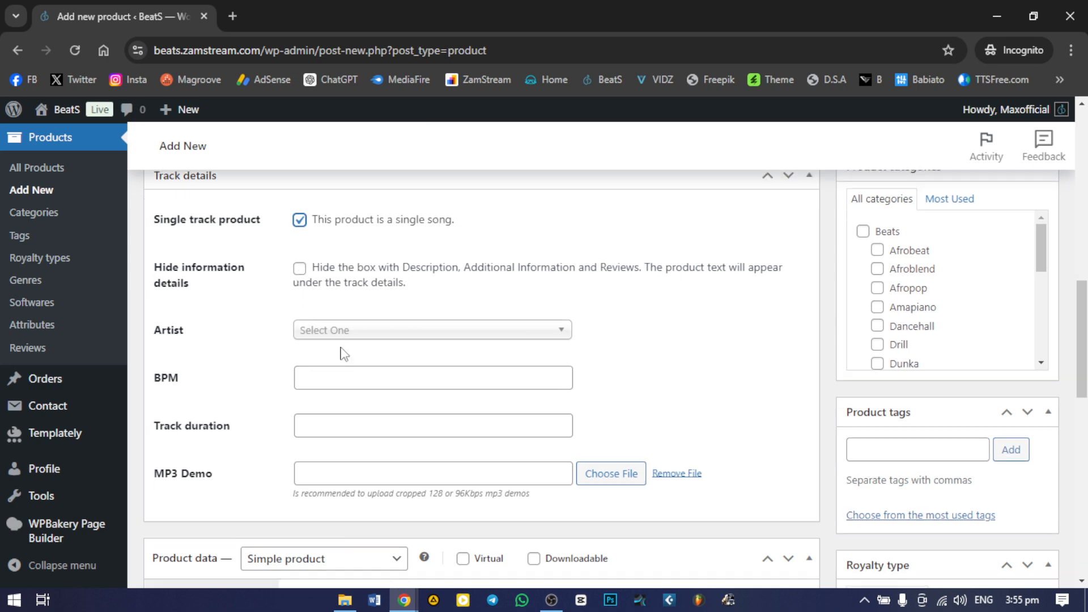
left_click(368, 261)
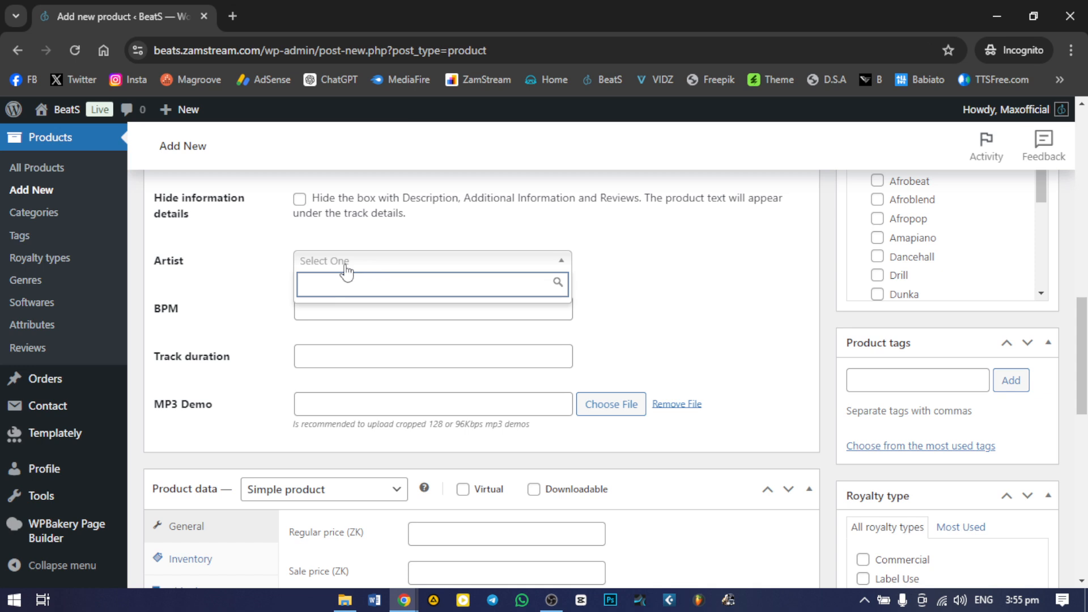
left_click(244, 281)
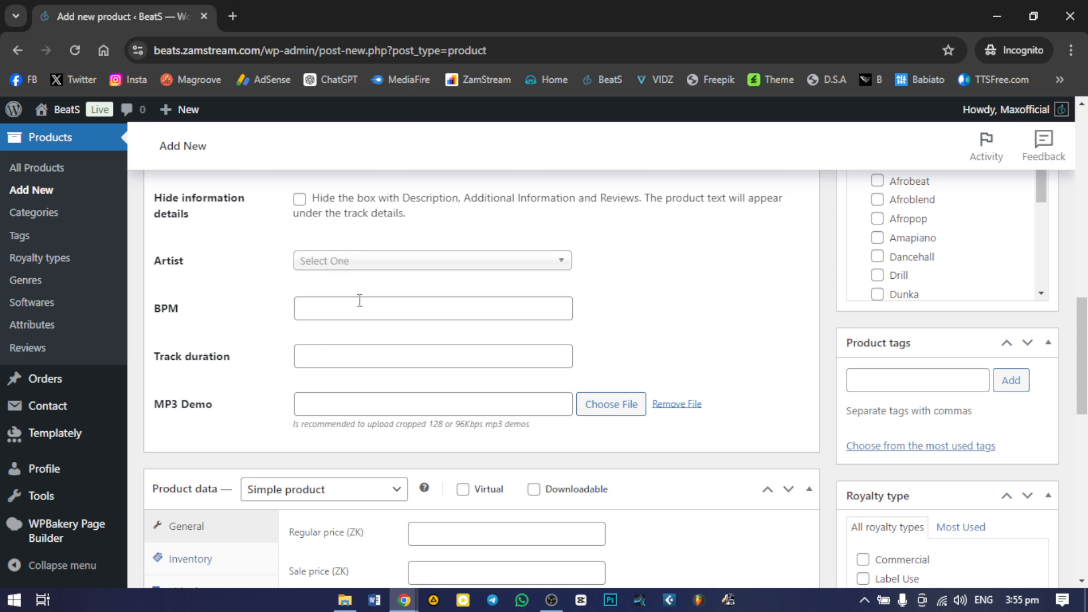
left_click(346, 312)
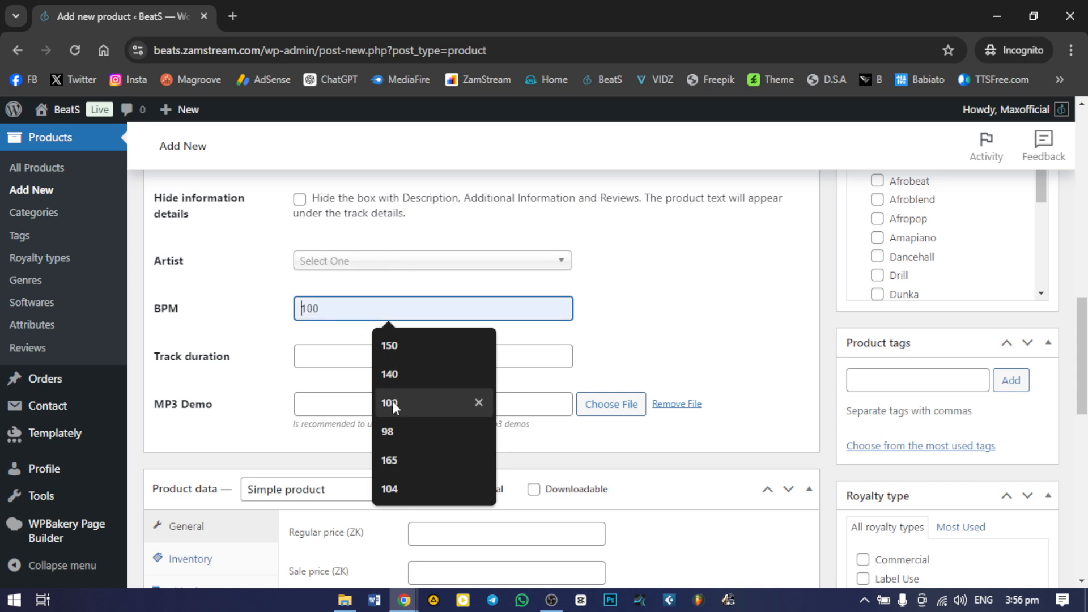
left_click(419, 403)
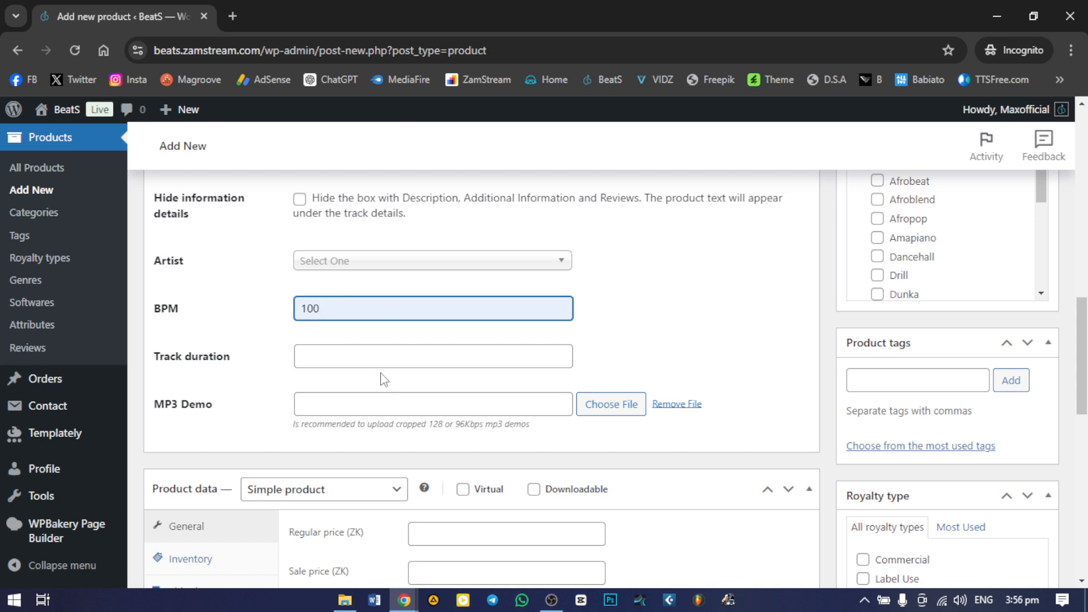
left_click(370, 353)
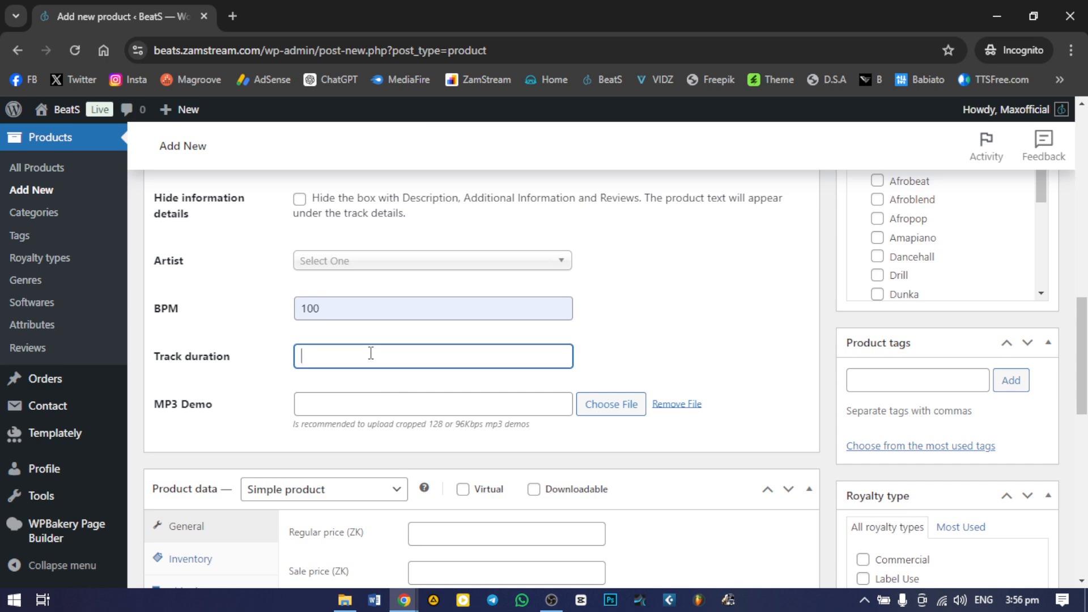
Insert Lonely-100-BPM-A-Maj-av7cda.mp3 from the media library as the MP3 demo and remove it again.
left_click(385, 407)
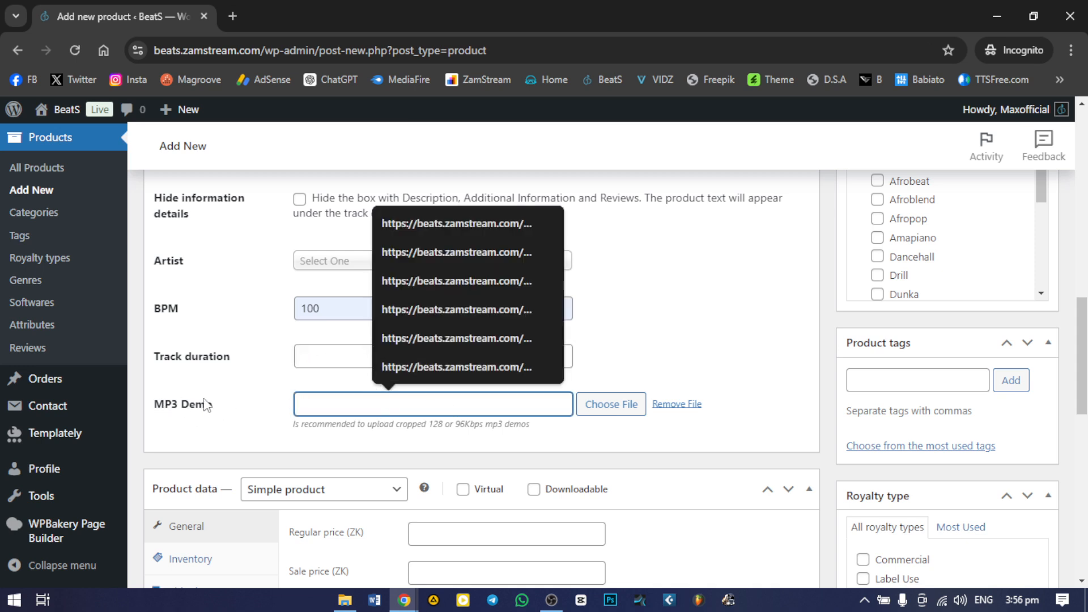
left_click(644, 395)
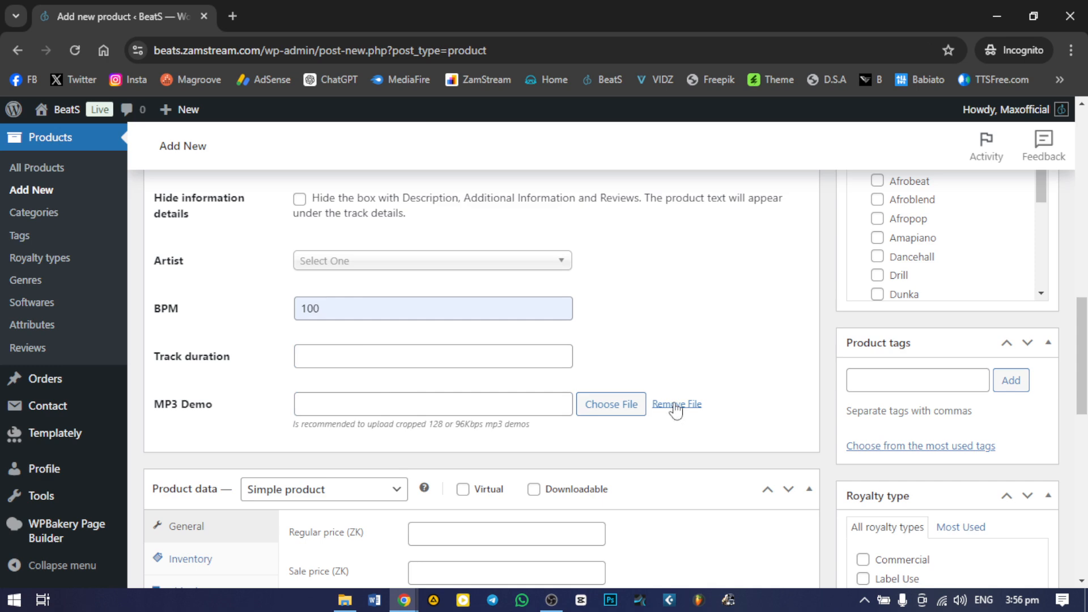
left_click(607, 406)
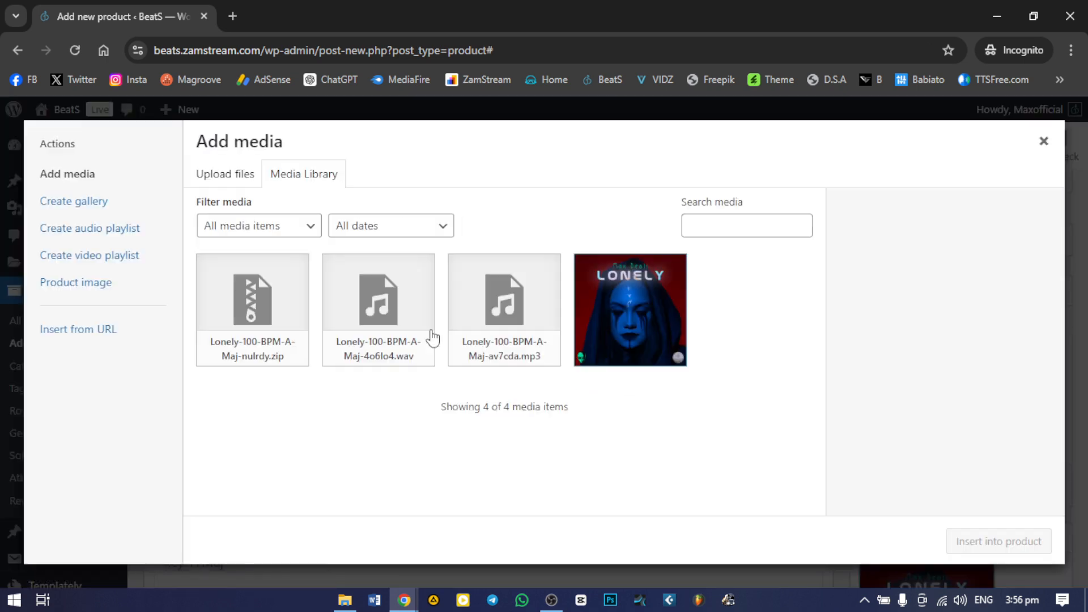
left_click(526, 316)
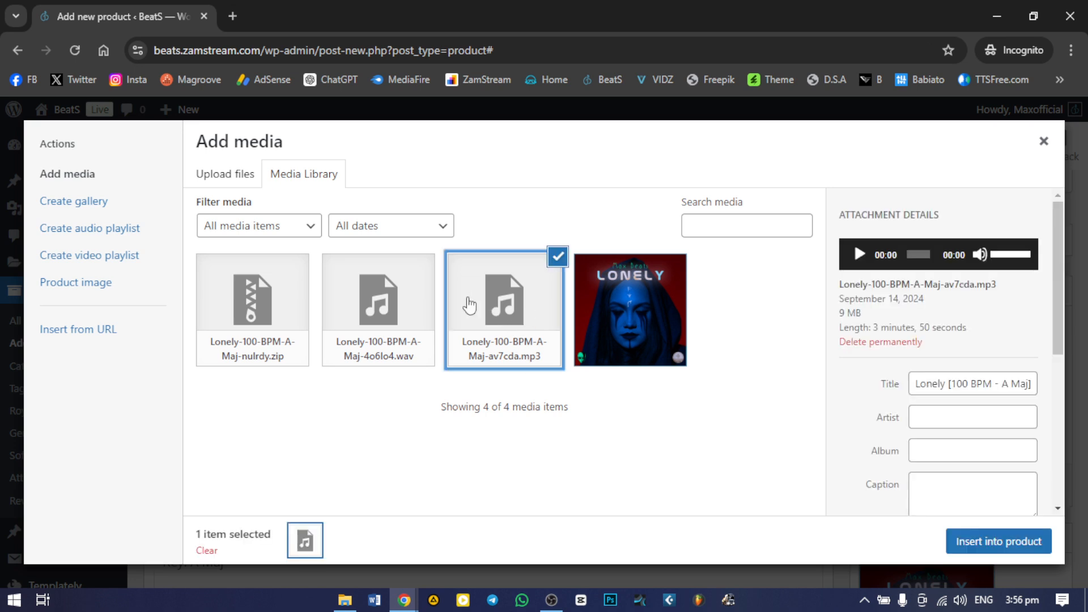
left_click(1012, 544)
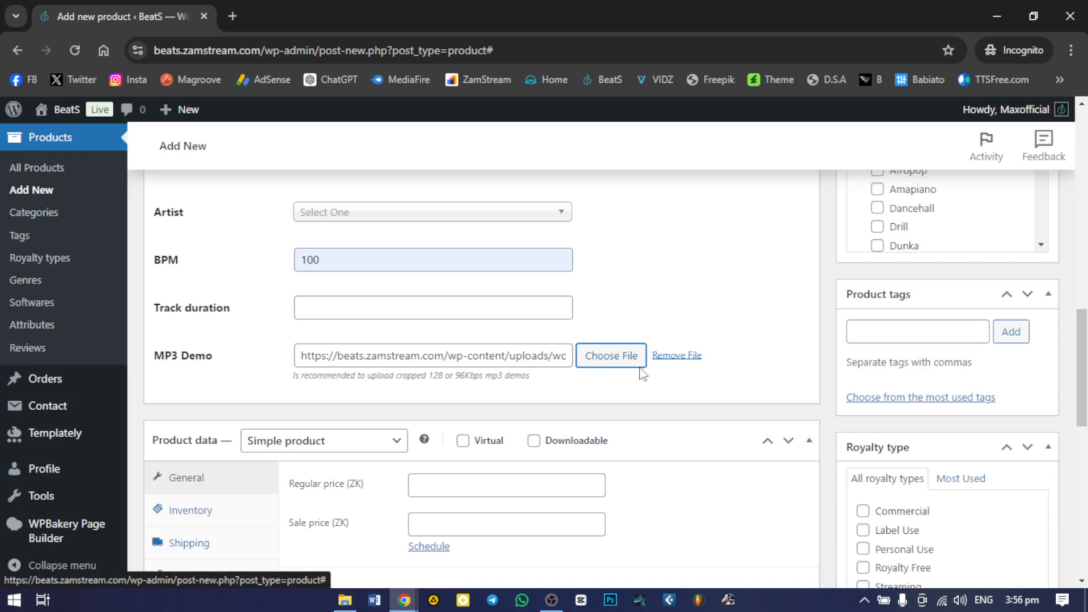
left_click(677, 356)
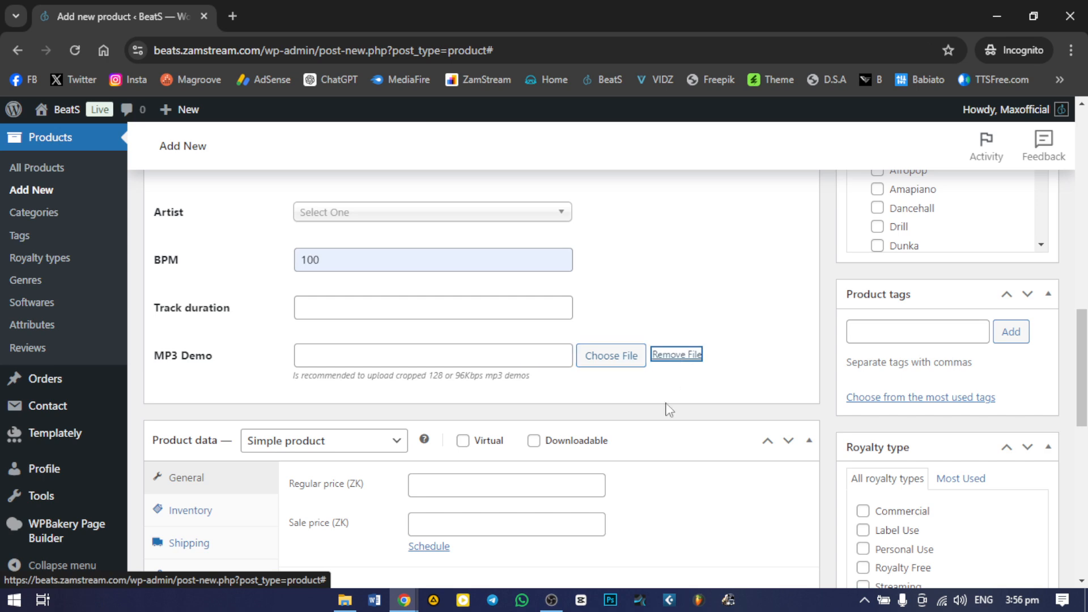
Set Lonely-100-BPM-A-Maj-av7cda.mp3 from the media library as the track's MP3 demo.
left_click(615, 362)
left_click(511, 309)
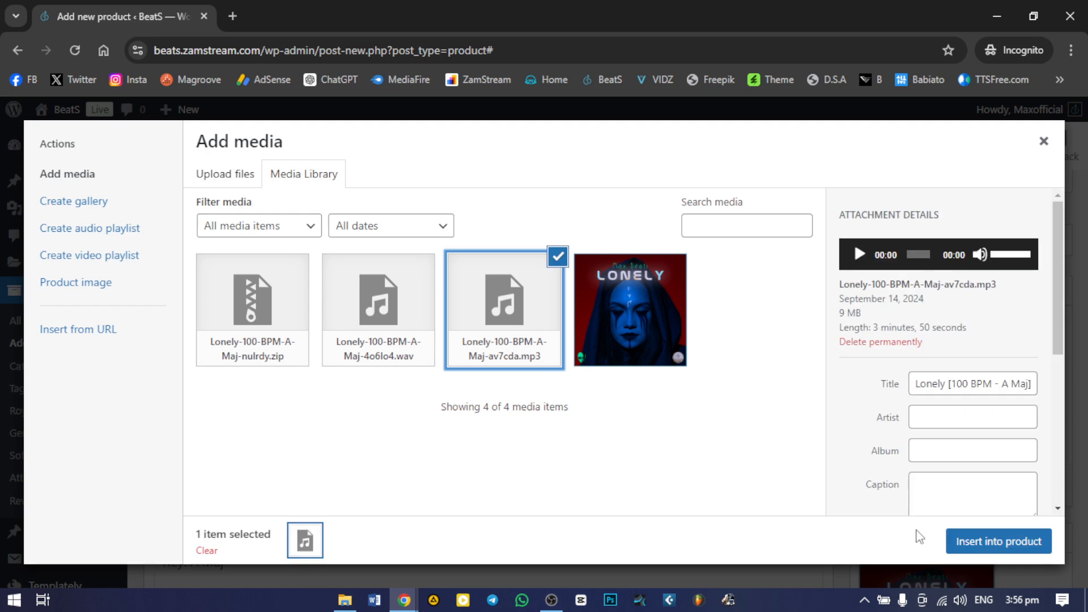
left_click(1000, 541)
Assign the product to the Afrobeat category under Beats.
scroll(684, 429, "down", 4)
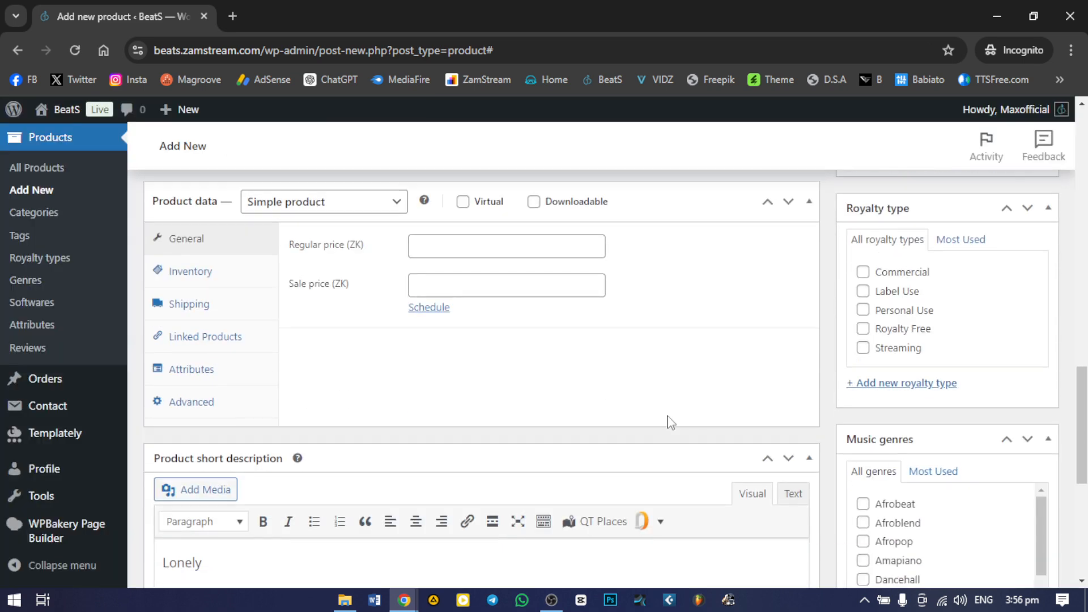
scroll(680, 404, "up", 1)
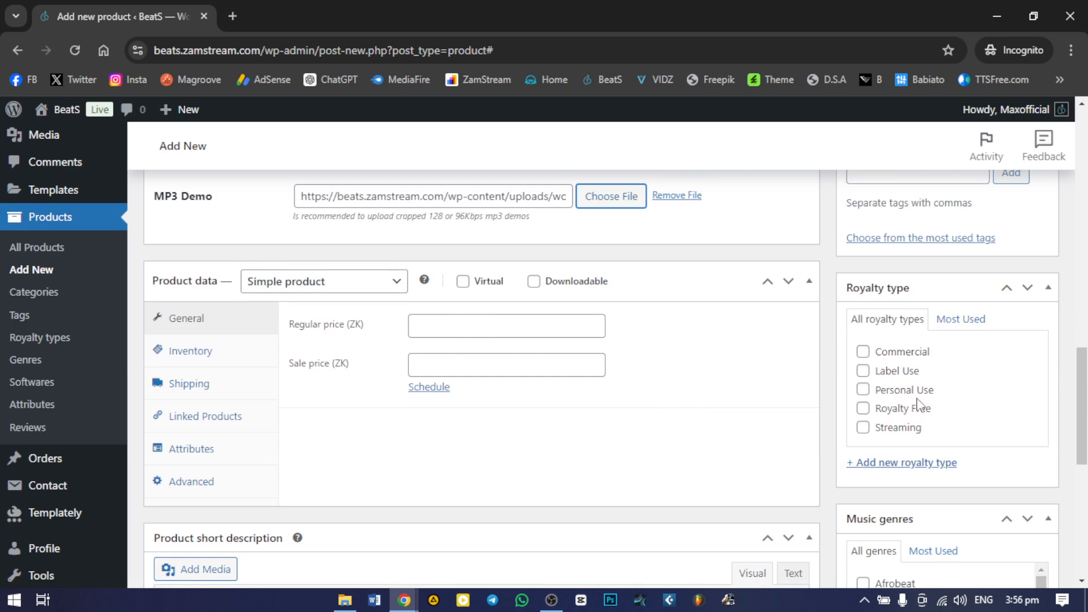
scroll(951, 401, "up", 4)
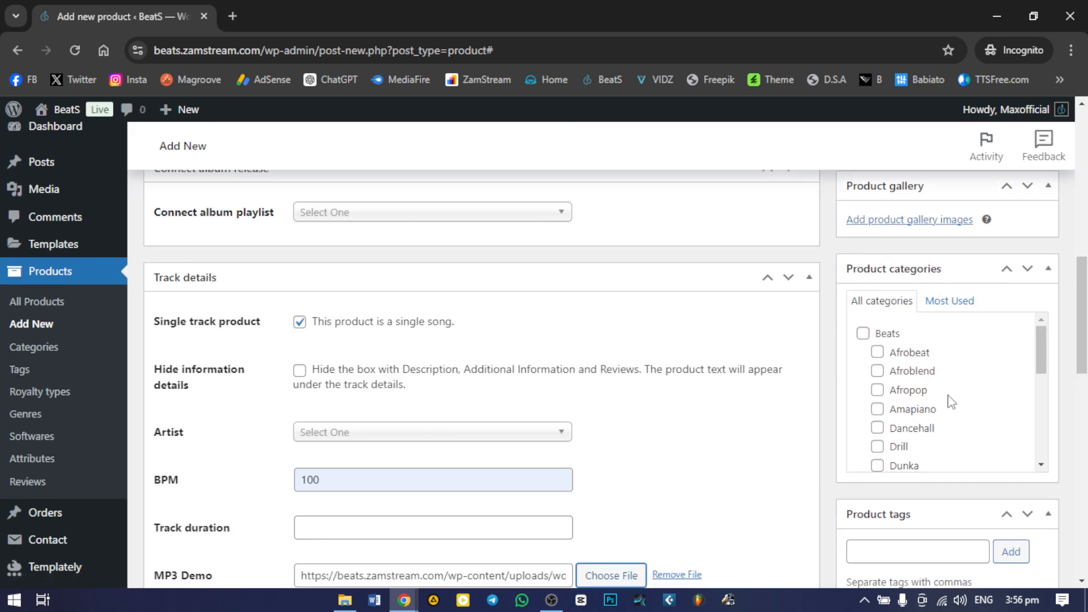
scroll(649, 428, "down", 1)
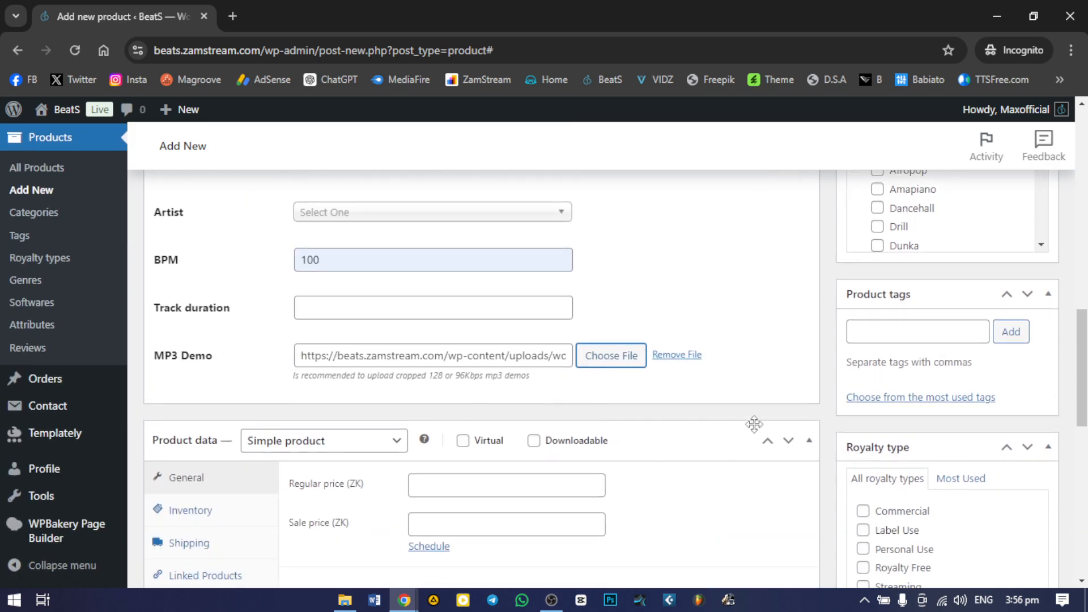
scroll(800, 431, "up", 3)
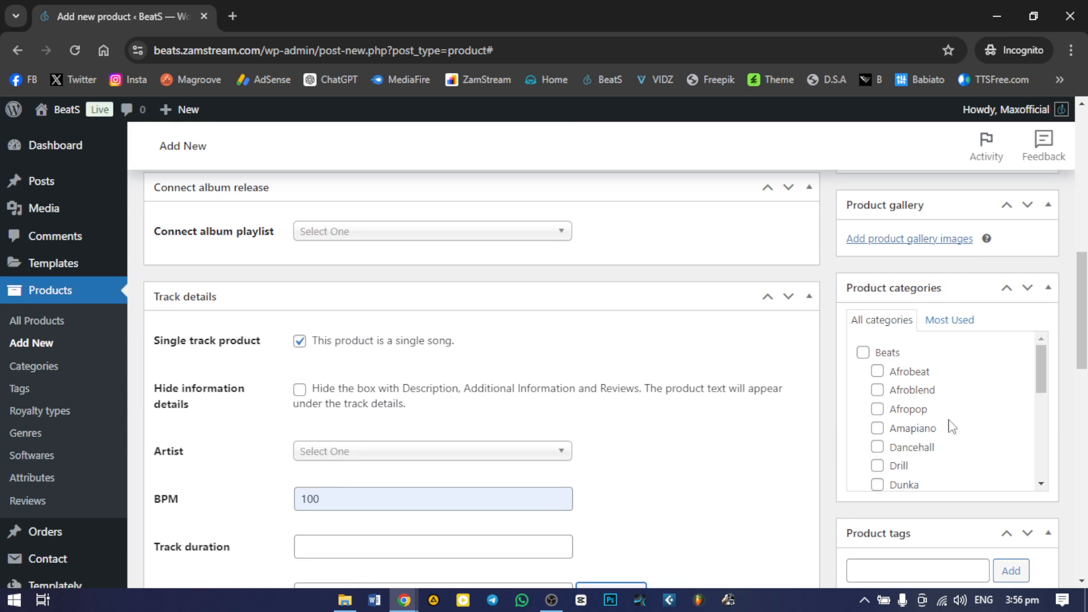
left_click(877, 373)
scroll(945, 396, "down", 6)
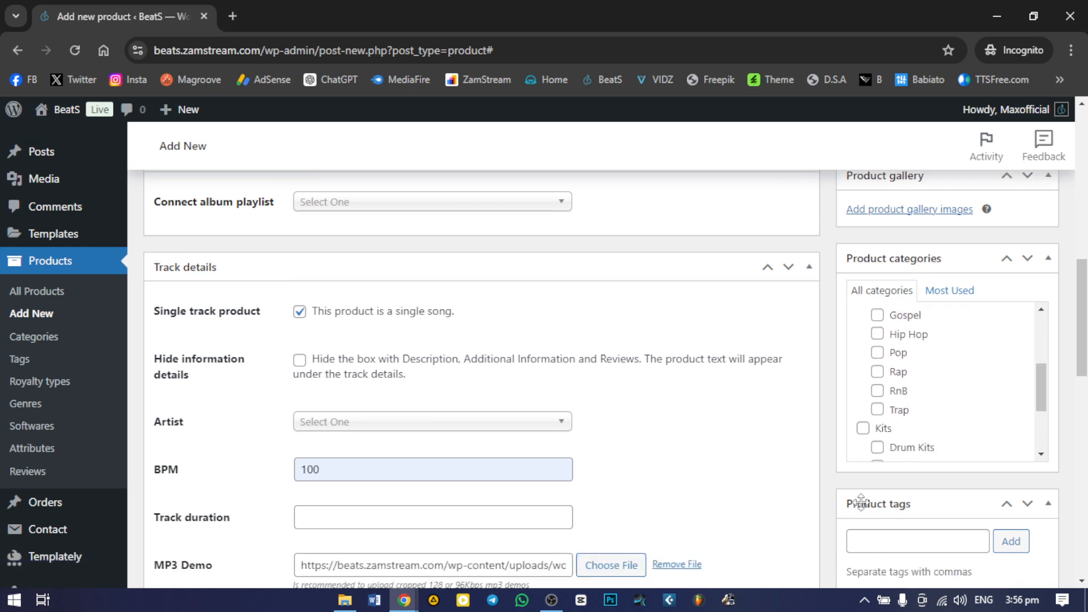
Add the product tags "Afrobeat Beat" and "Type Beat".
left_click(898, 334)
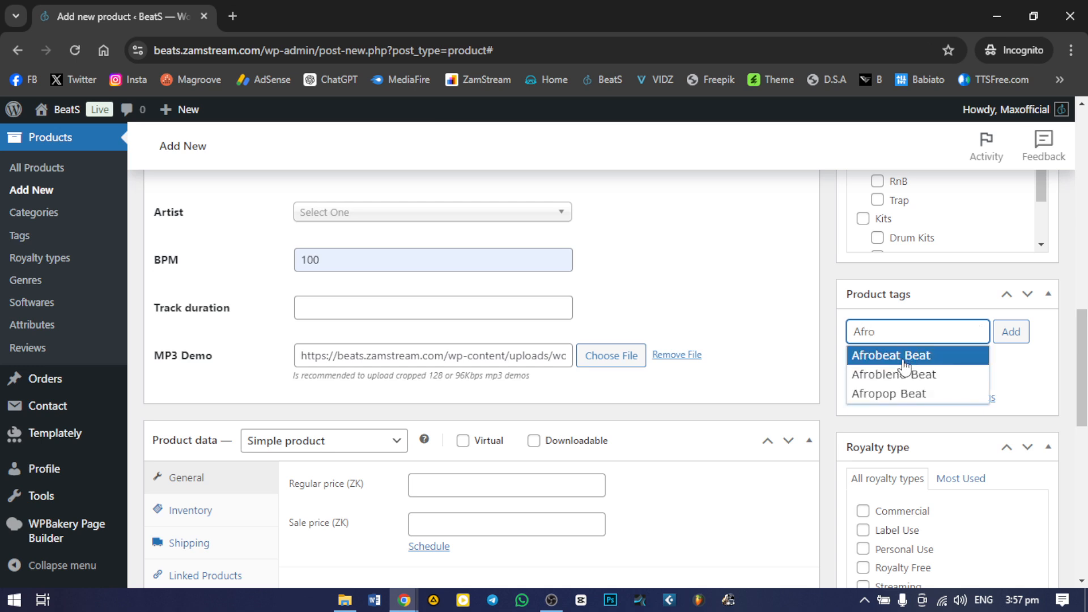
left_click(905, 360)
type("T")
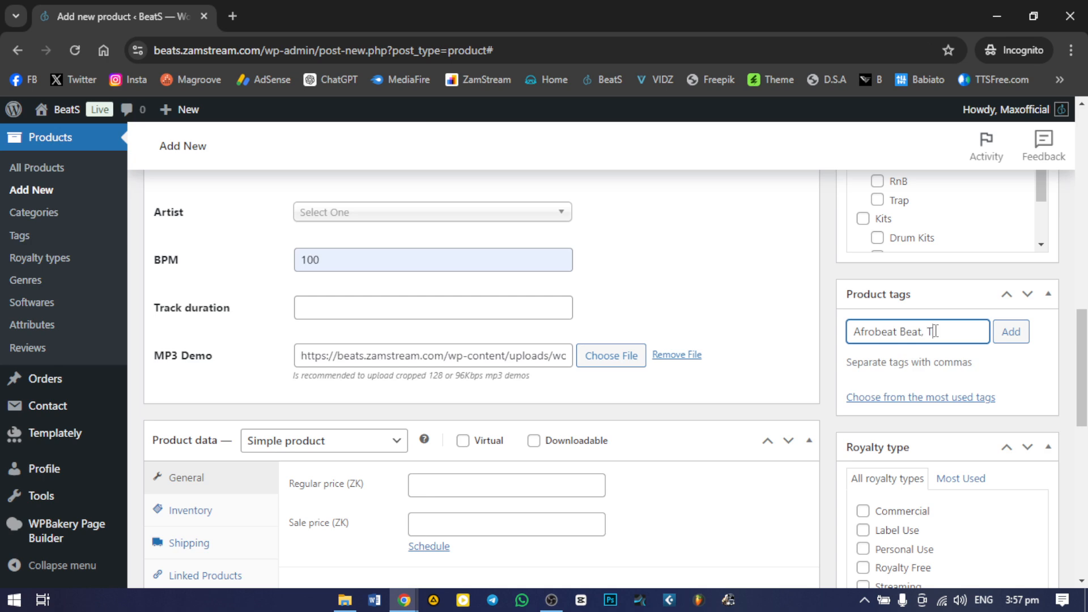
type("ype")
left_click(918, 365)
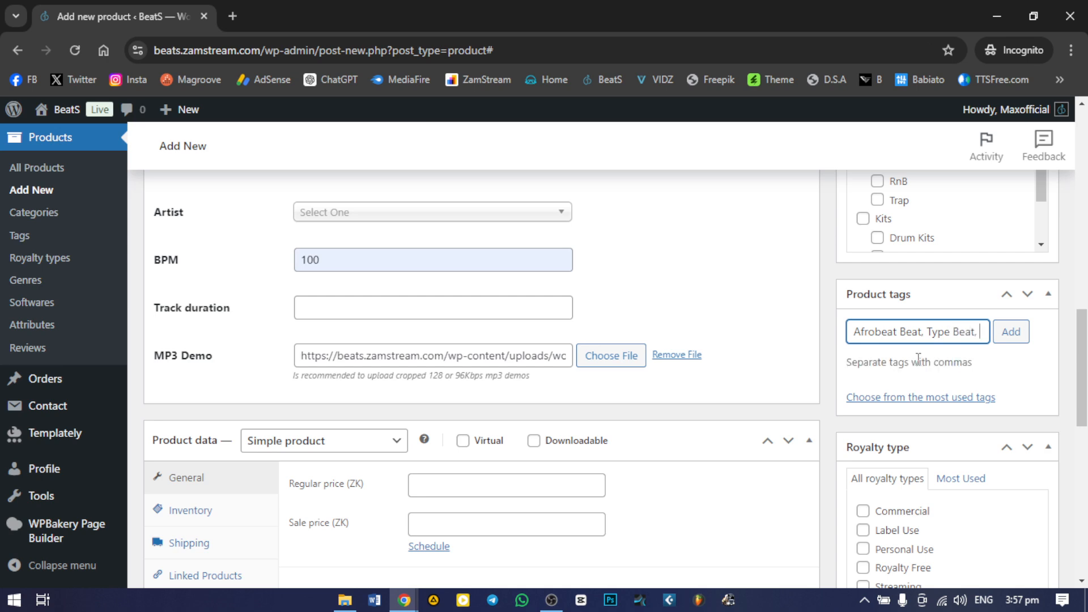
left_click(1024, 340)
Select the Streaming, Personal Use, Label Use and Commercial royalty types for the product.
scroll(873, 384, "down", 3)
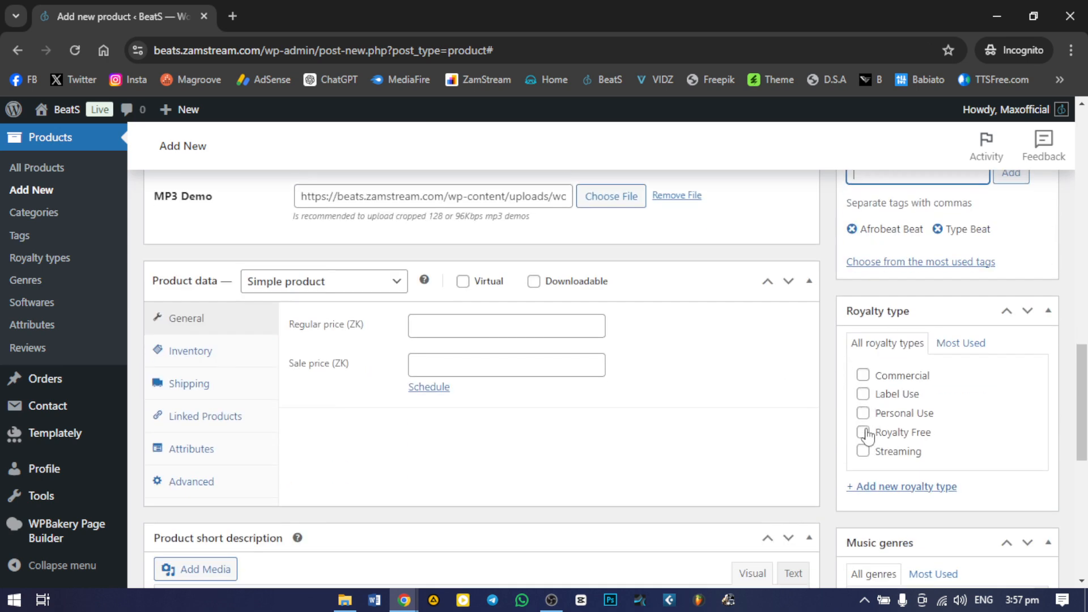
left_click(864, 451)
left_click(863, 413)
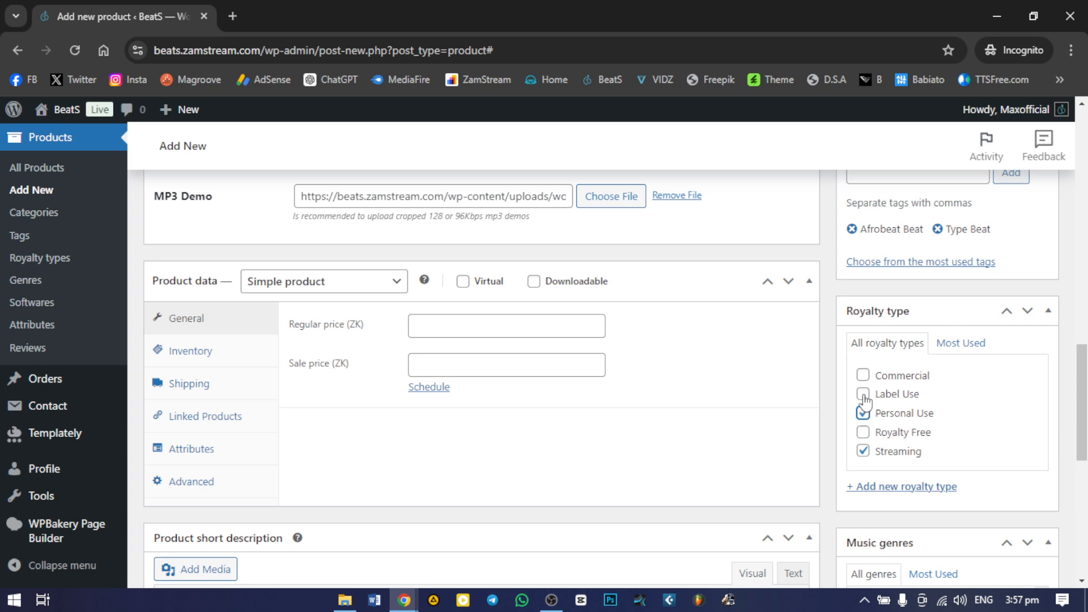
left_click(864, 395)
left_click(863, 377)
Select FL Studio as the software used for the beat.
scroll(913, 425, "down", 4)
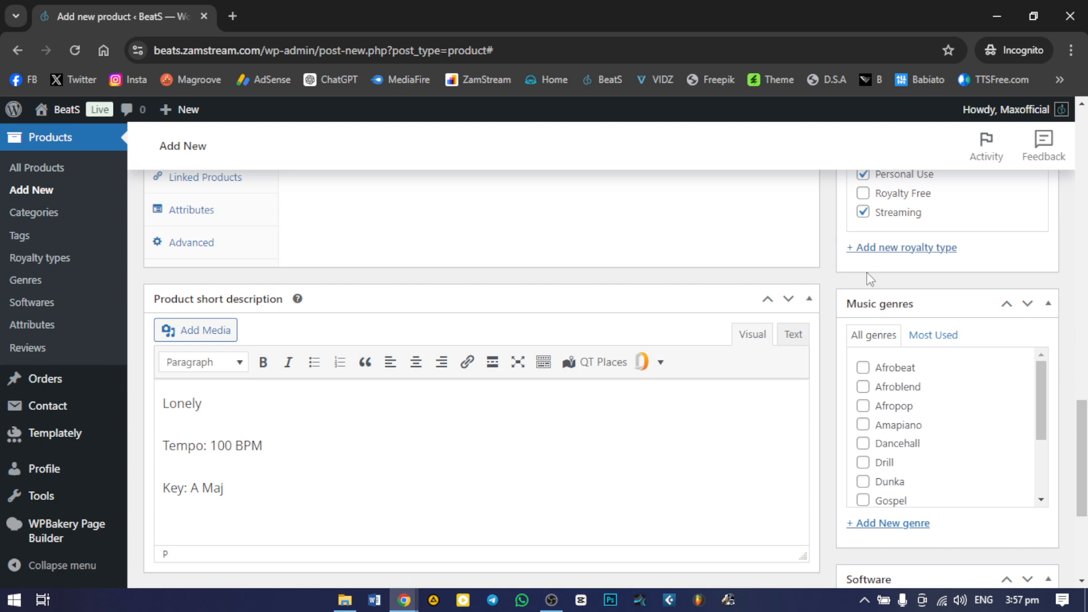
scroll(866, 348, "down", 1)
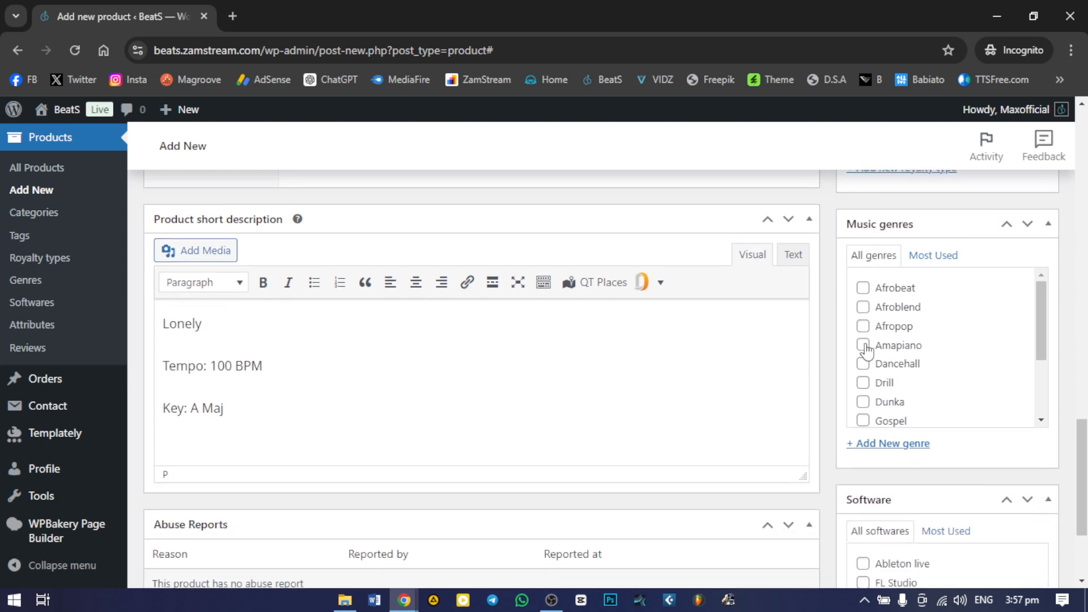
scroll(866, 348, "down", 5)
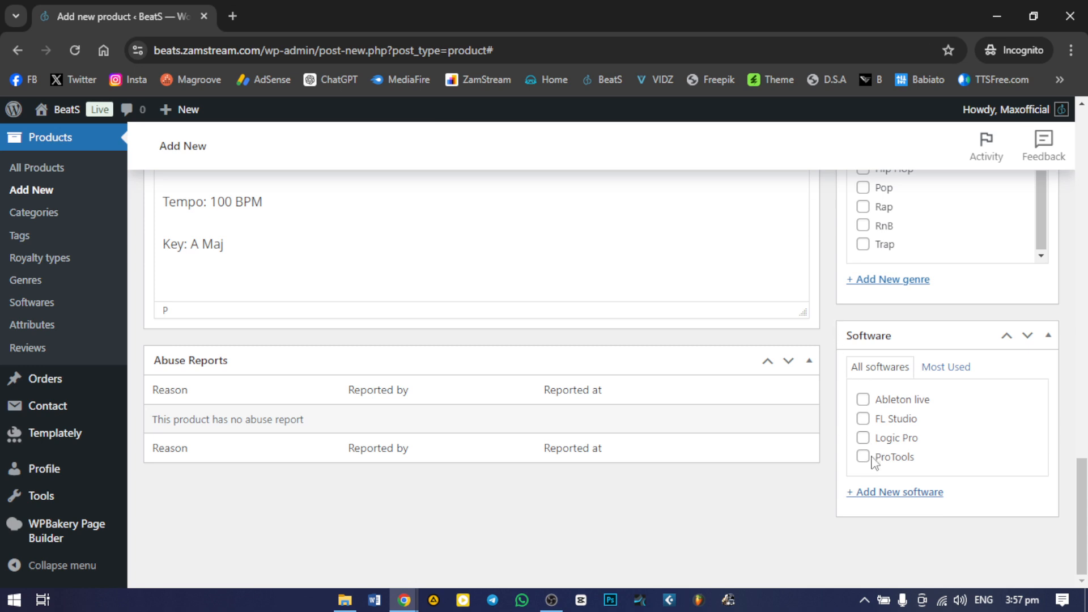
left_click(863, 418)
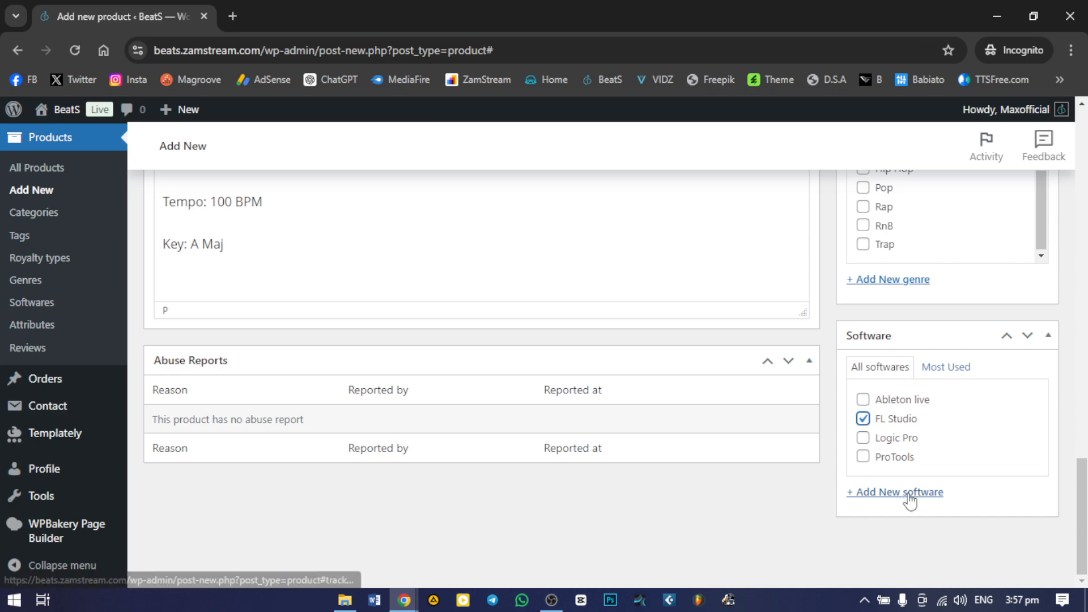
Set the product's music genre to Afrobeat.
scroll(898, 496, "up", 3)
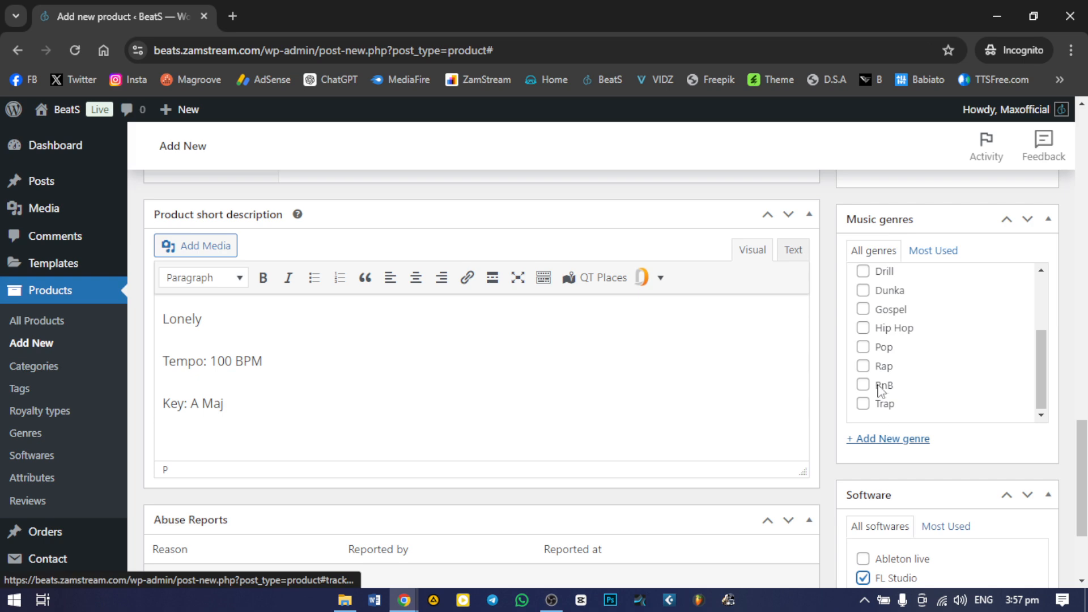
scroll(879, 391, "up", 2)
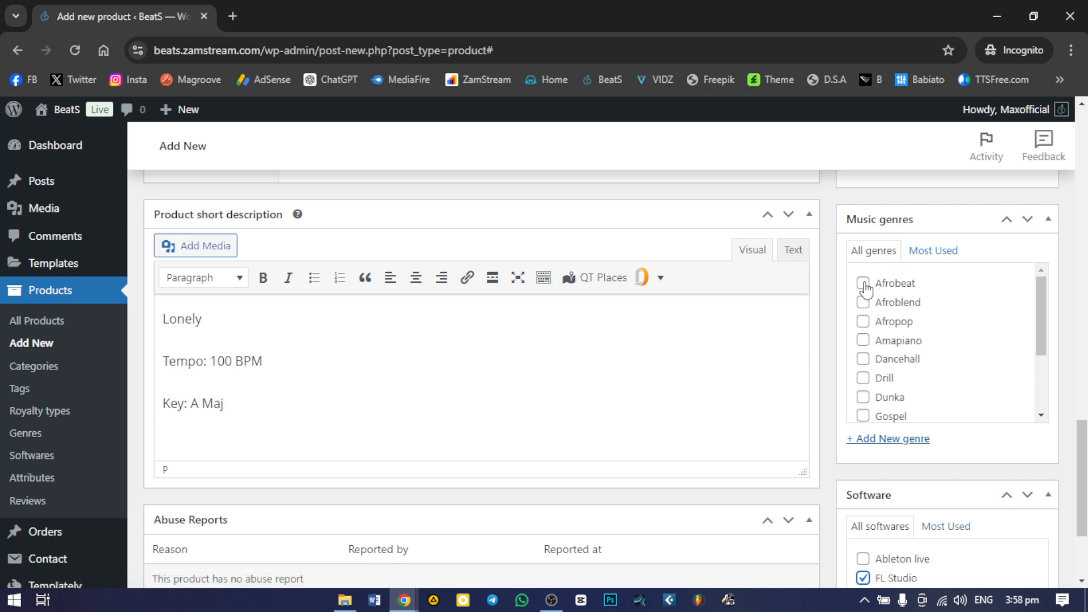
left_click(863, 283)
scroll(855, 368, "up", 4)
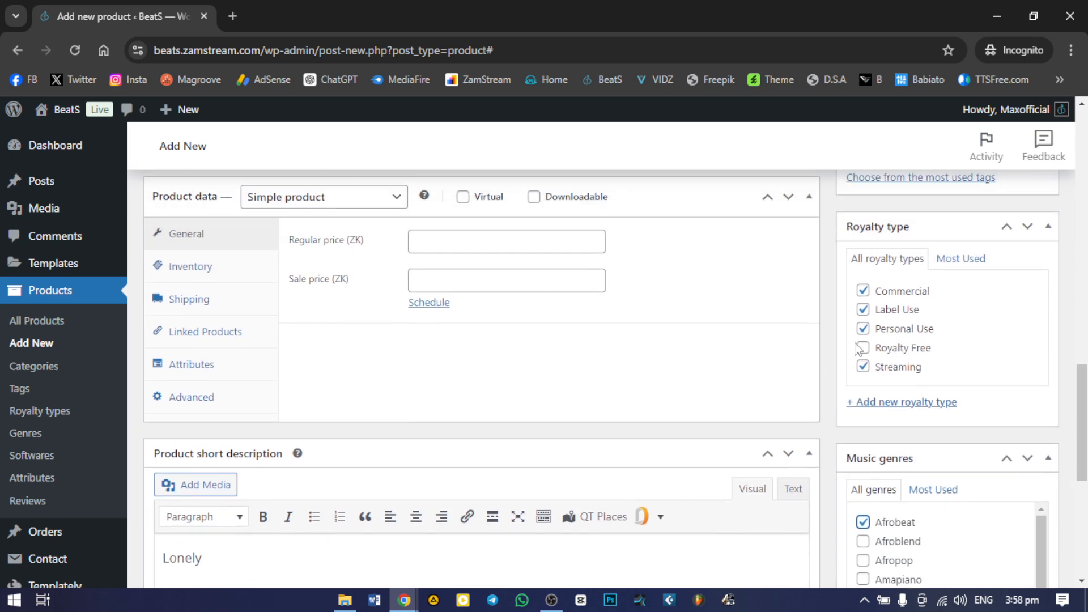
Set the product type to Variable product in the product data.
scroll(785, 384, "up", 2)
scroll(787, 386, "down", 8)
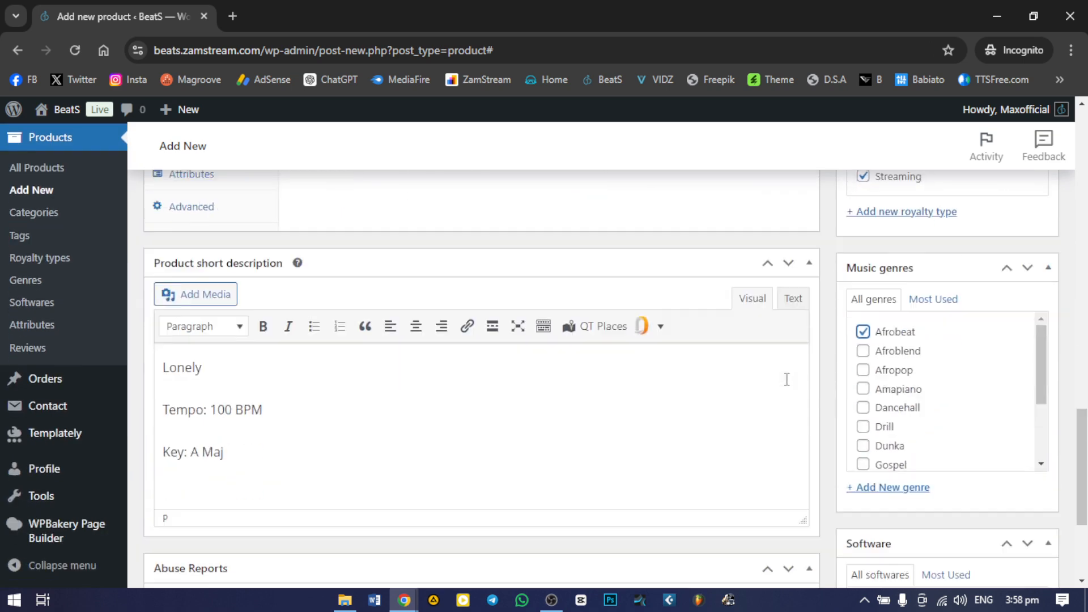
scroll(787, 385, "up", 8)
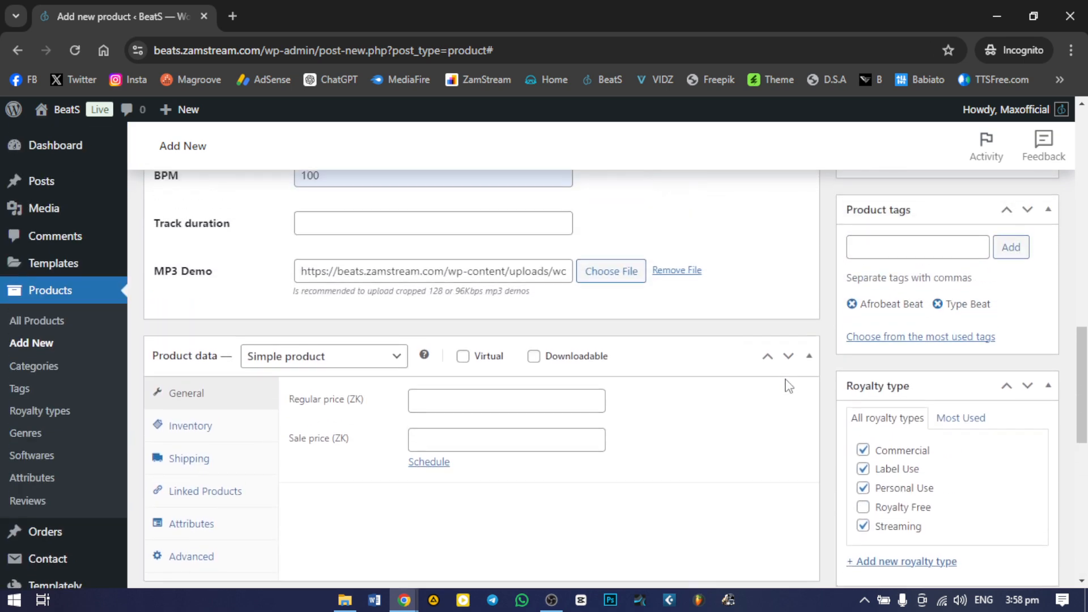
scroll(726, 420, "down", 3)
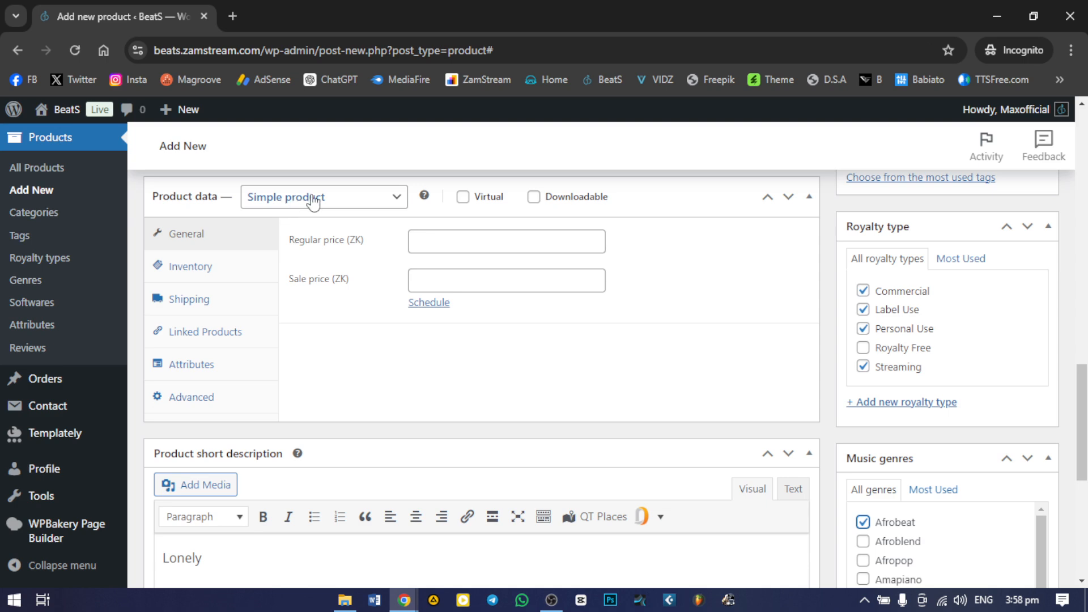
left_click(336, 204)
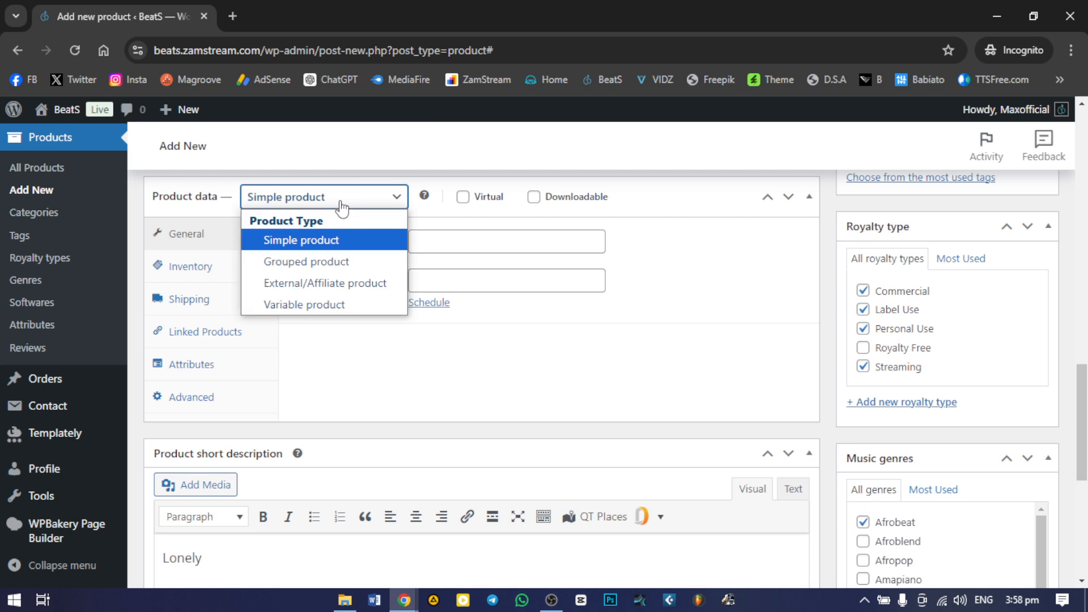
left_click(308, 307)
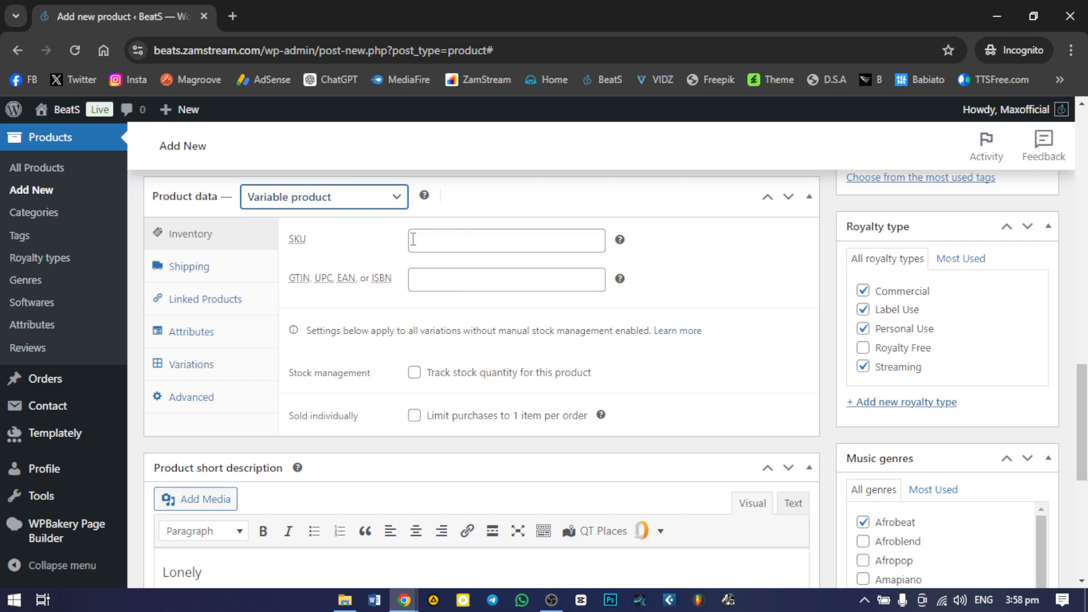
Enable stock quantity tracking for the product and limit purchases to 1 item per order.
left_click(417, 377)
scroll(428, 249, "down", 3)
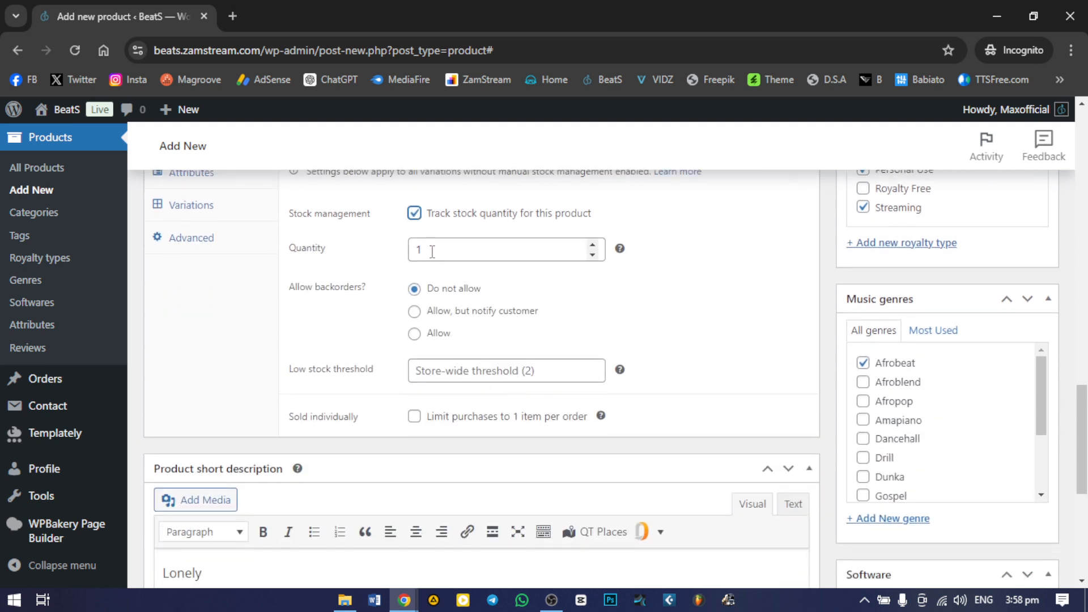
left_click(414, 417)
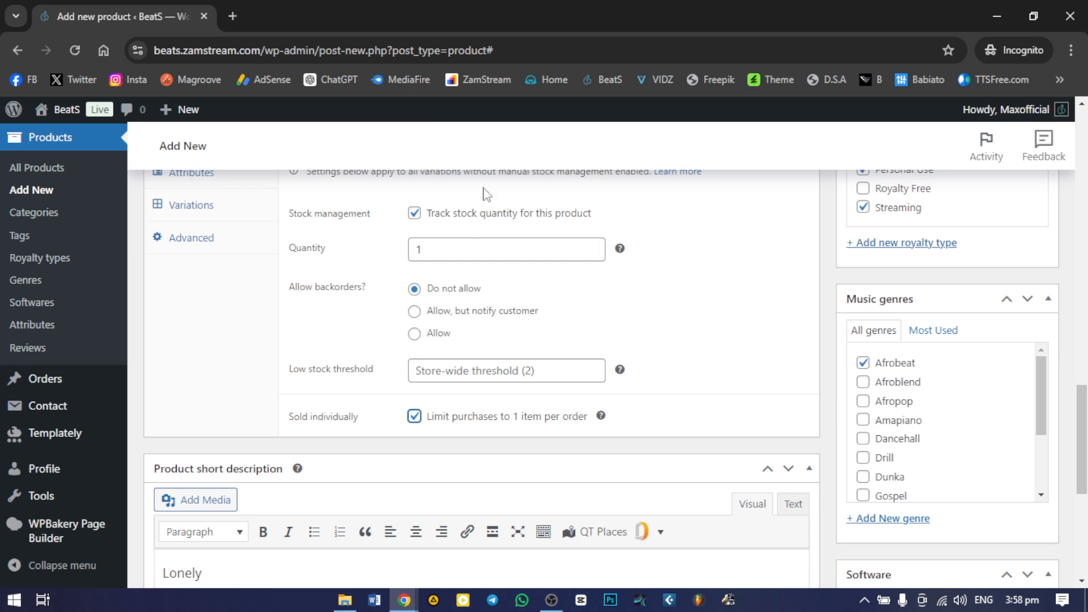
Add the existing BeatS Licenses attribute to the product and include all of its license values.
scroll(460, 331, "up", 3)
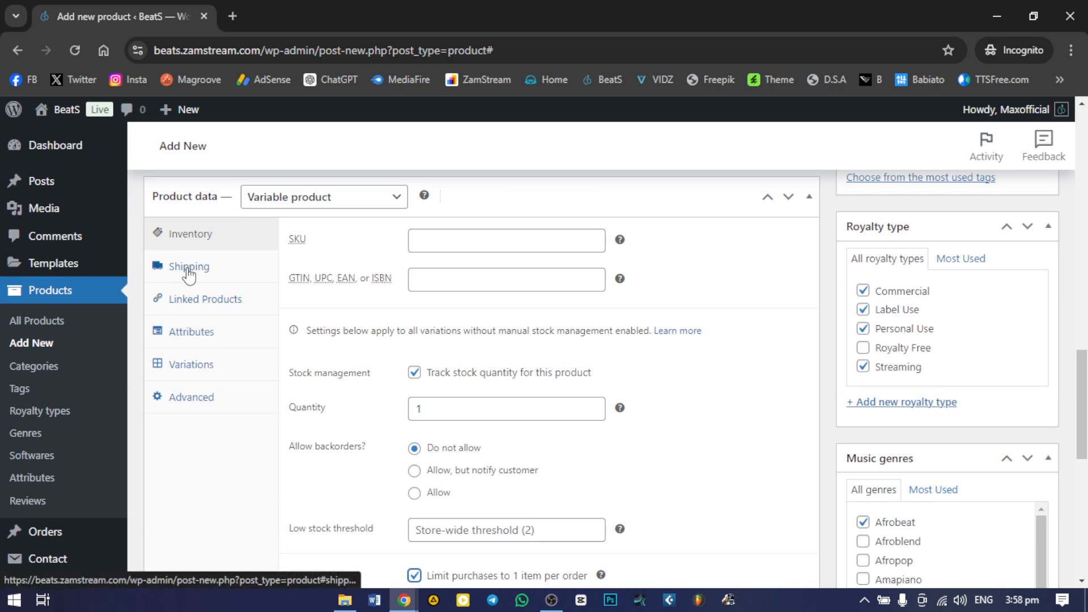
left_click(224, 337)
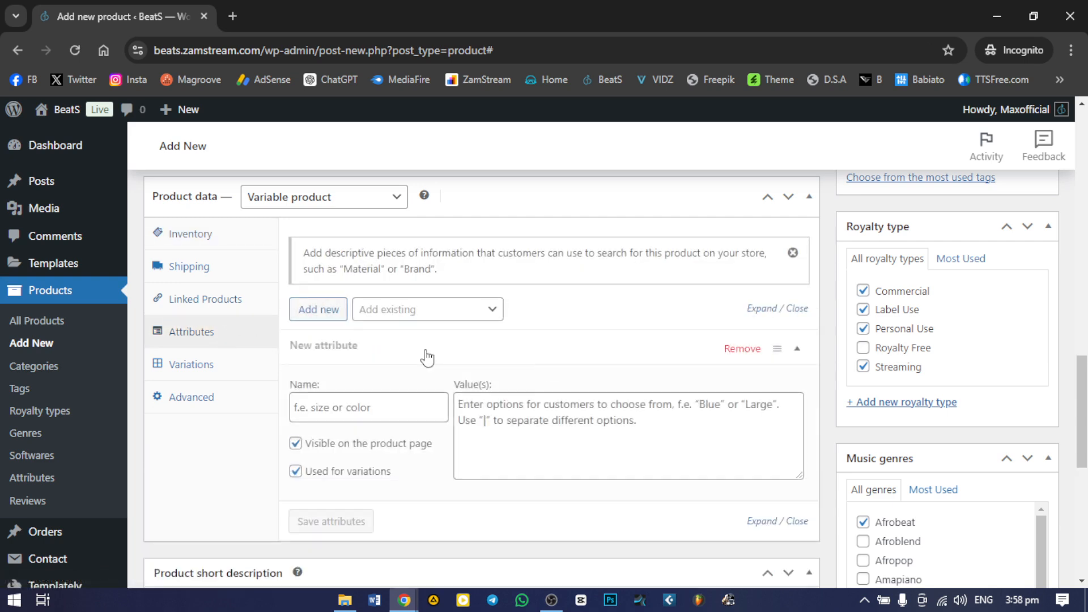
scroll(428, 357, "down", 3)
scroll(427, 357, "up", 3)
left_click(407, 311)
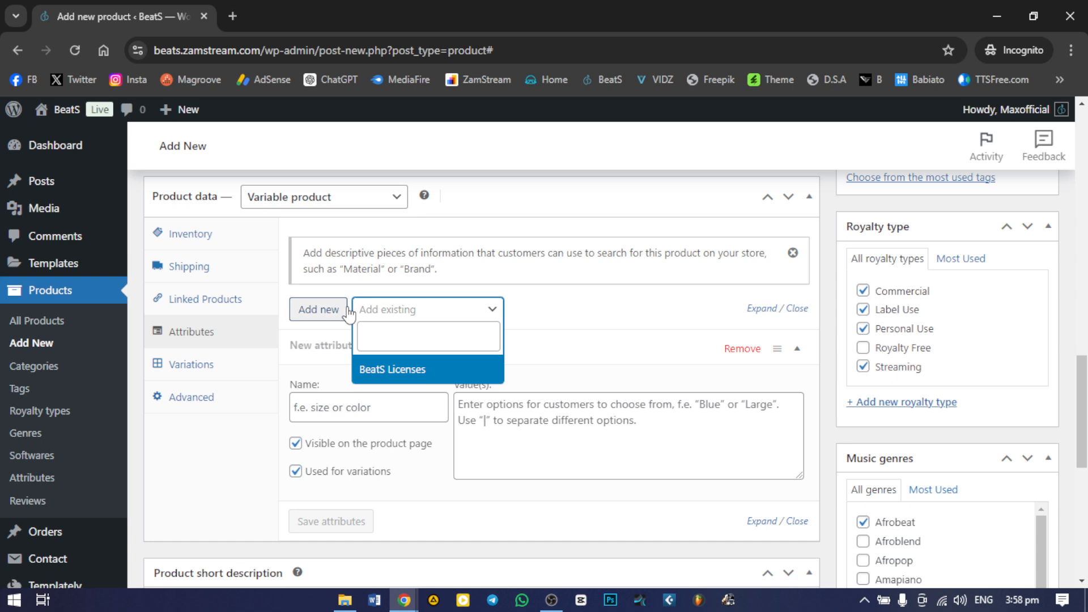
left_click(396, 369)
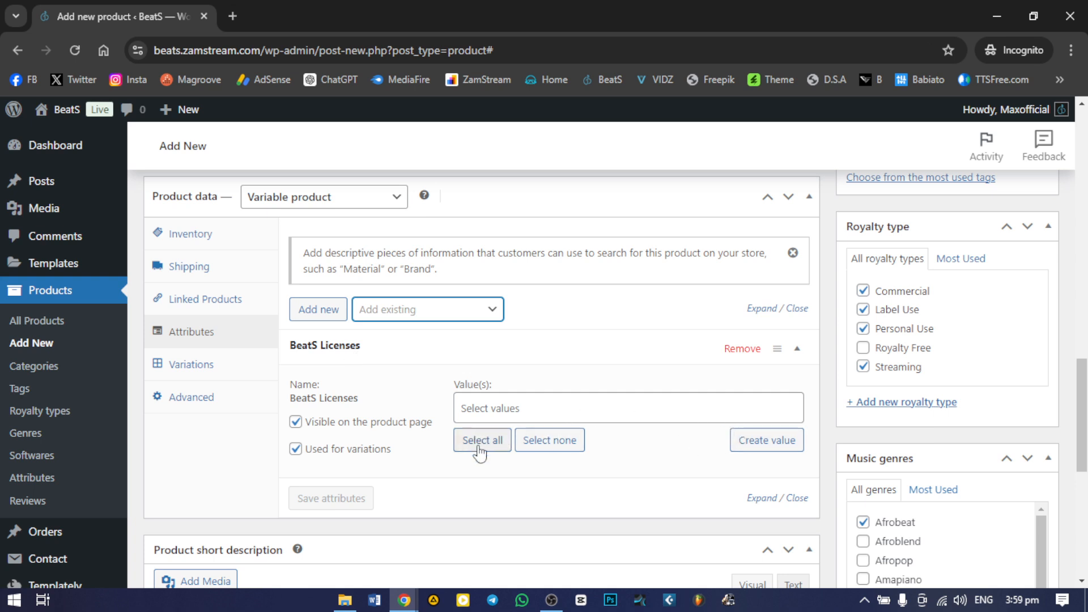
left_click(499, 445)
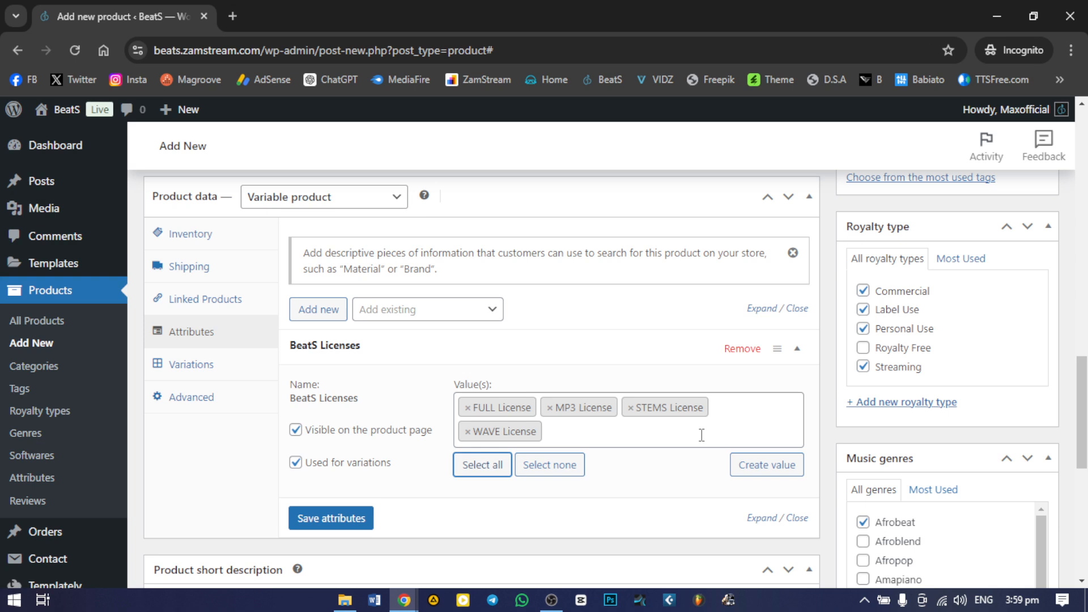
Save the product's BeatS Licenses attribute without creating an additional value.
left_click(780, 468)
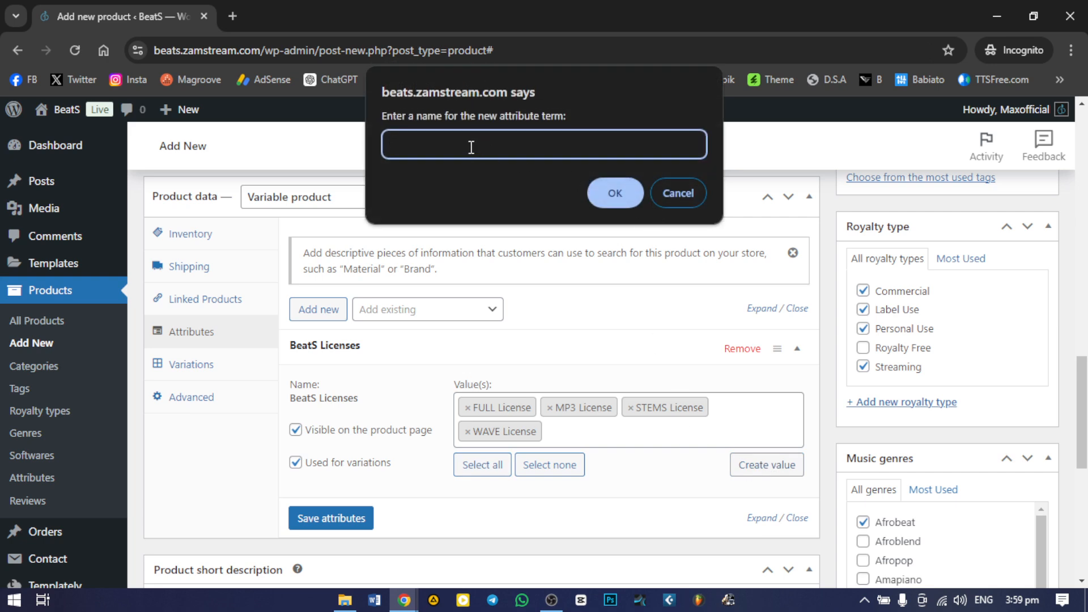
left_click(679, 194)
scroll(709, 471, "down", 3)
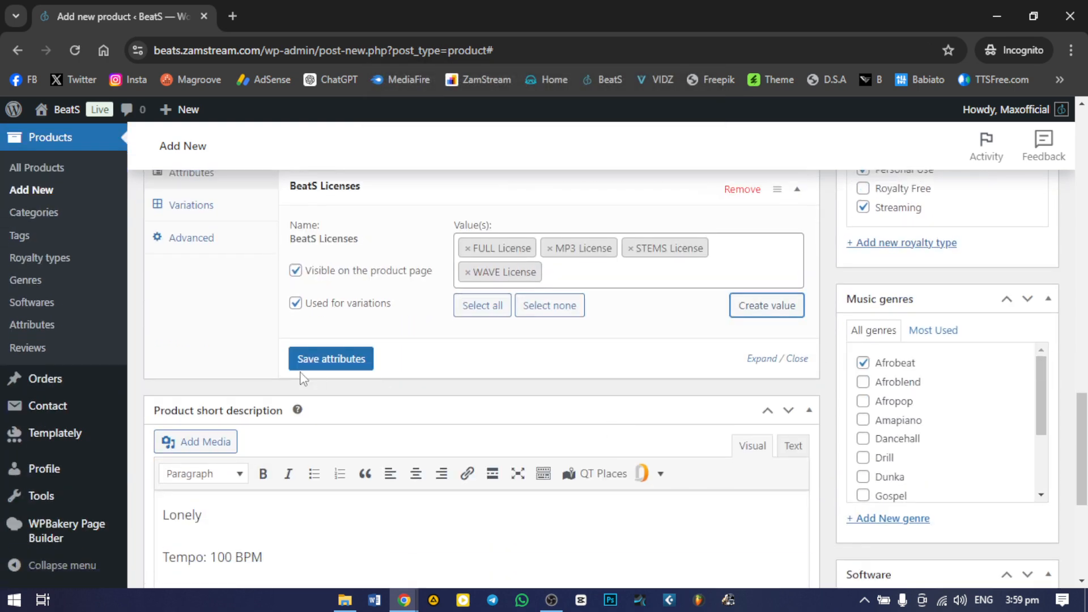
left_click(309, 366)
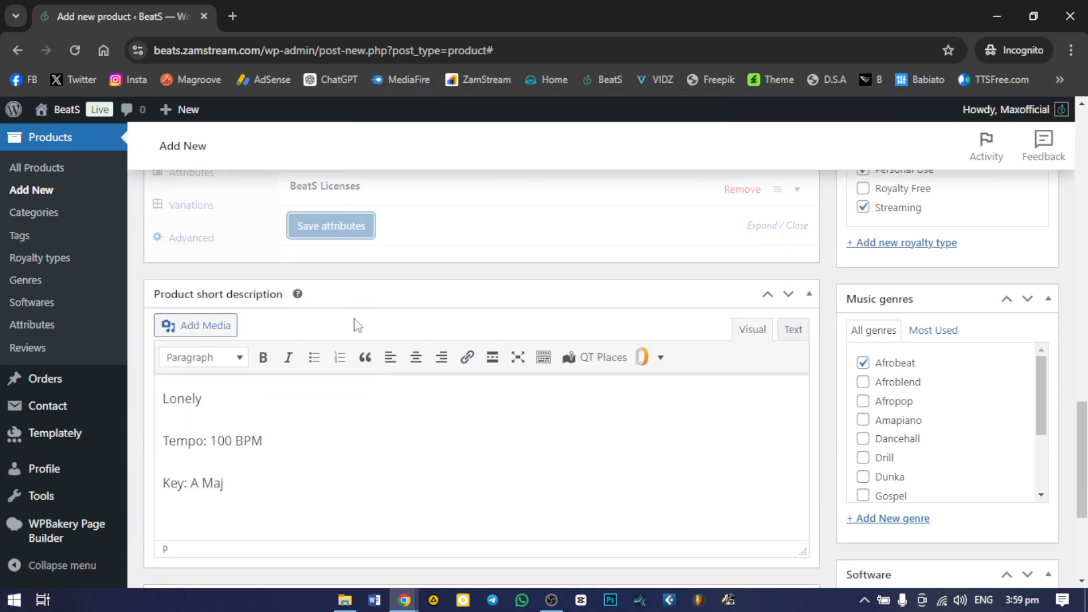
scroll(352, 323, "up", 3)
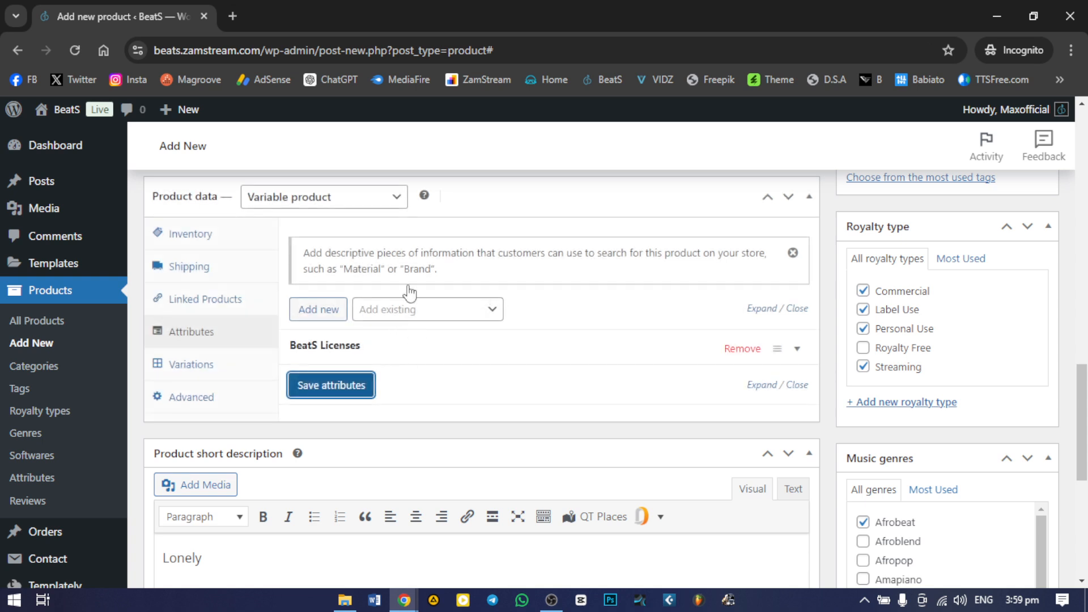
left_click(345, 387)
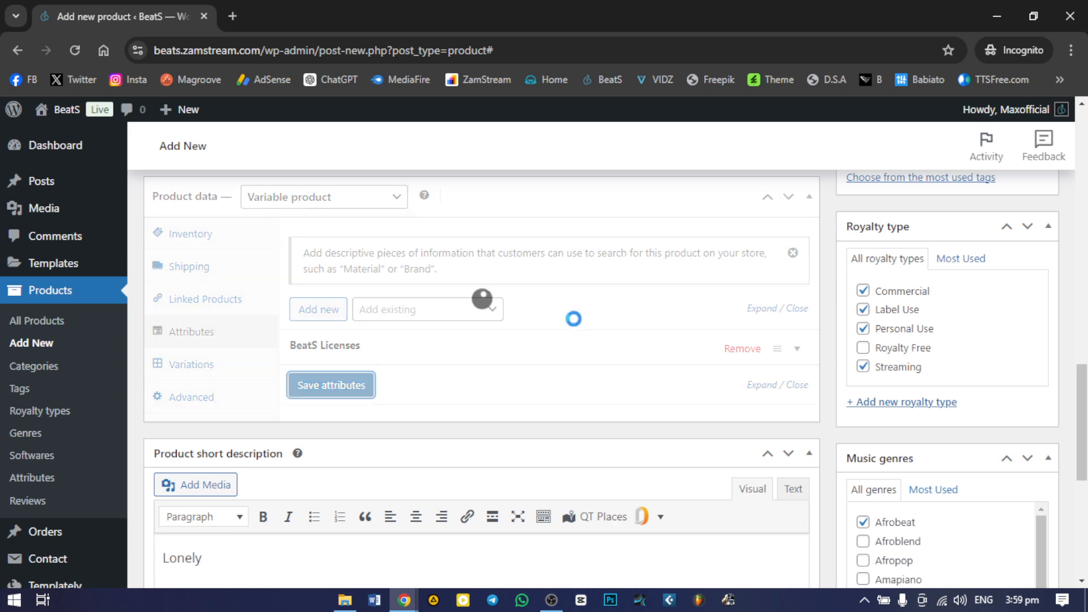
Generate all product variations from the BeatS Licenses attribute.
left_click(193, 368)
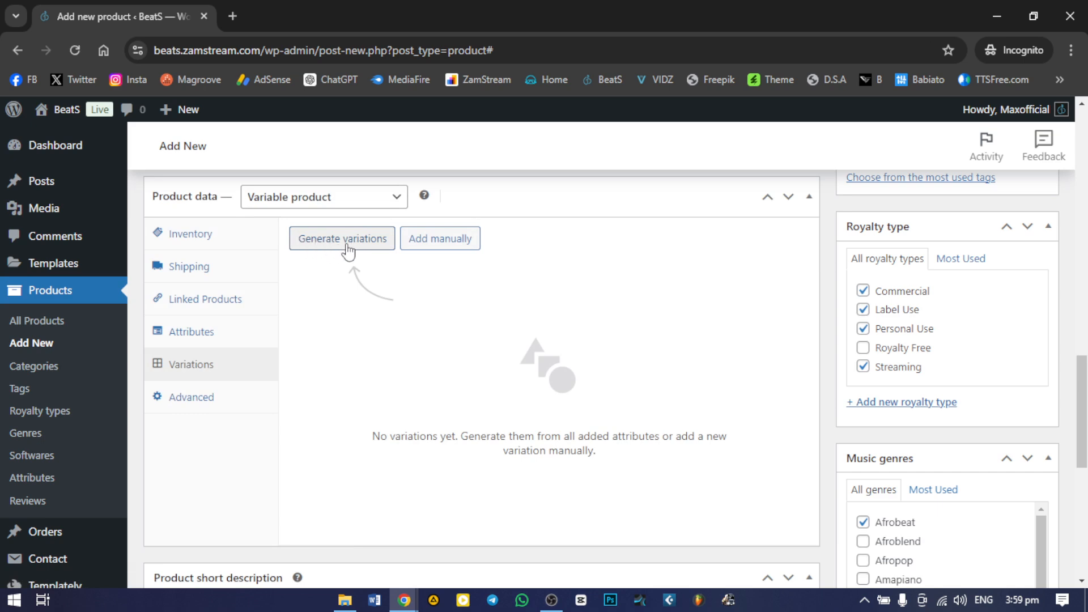
left_click(348, 249)
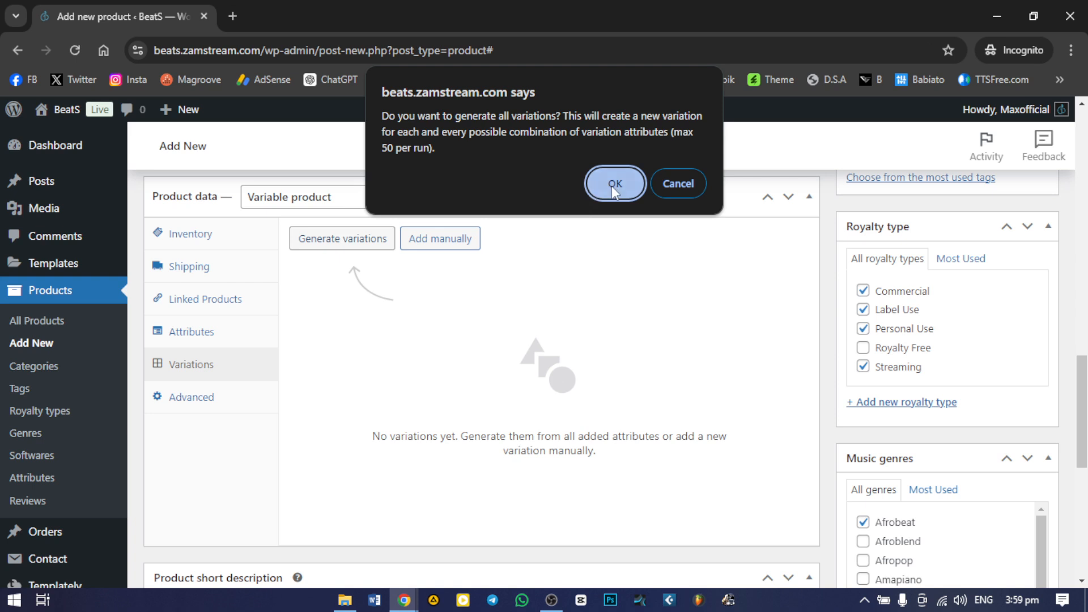
left_click(611, 187)
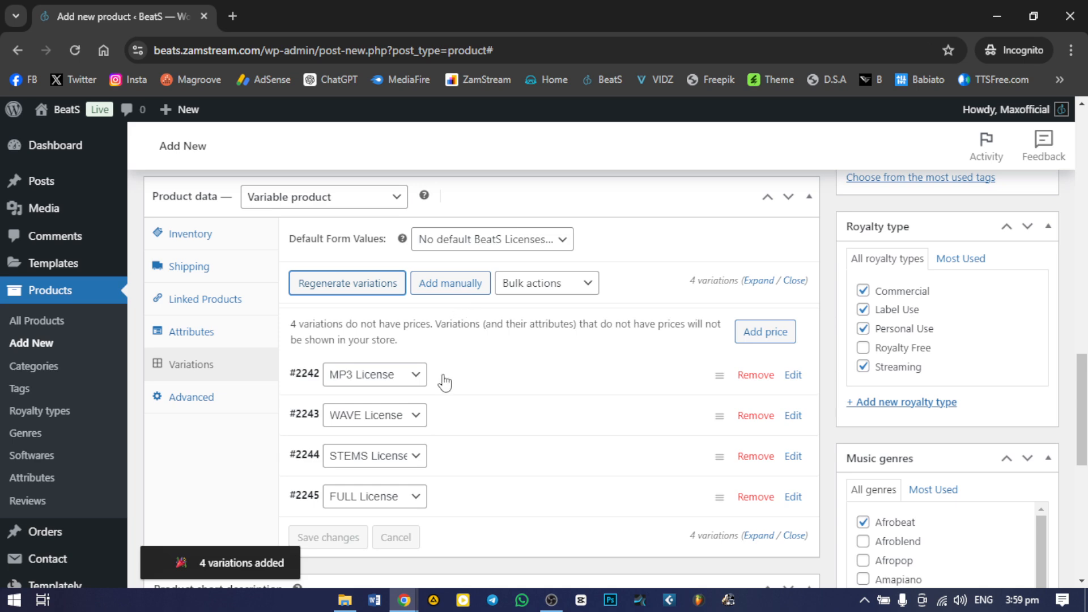
scroll(445, 382, "down", 2)
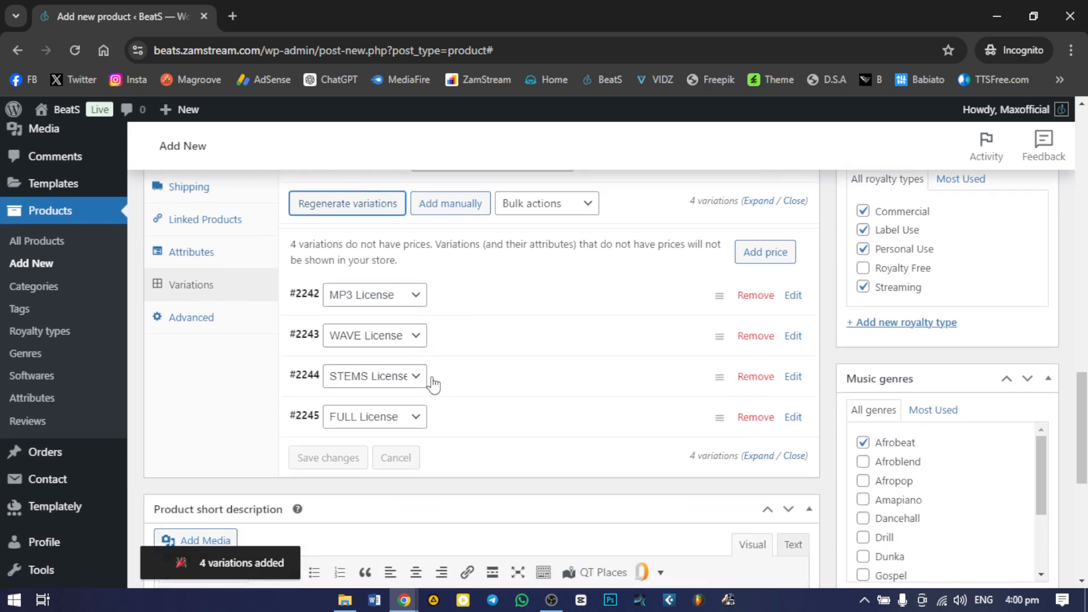
scroll(433, 381, "down", 3)
scroll(432, 383, "up", 3)
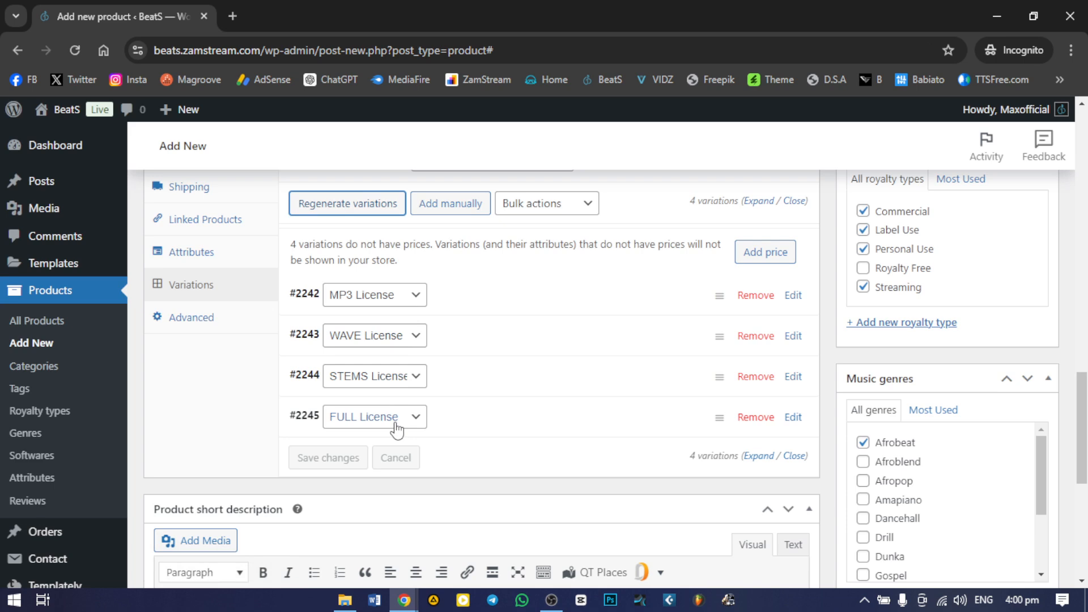
Expand the MP3 License variation and set the red and blue "Lonely" cover from the media library as its image.
left_click(411, 297)
left_click(494, 300)
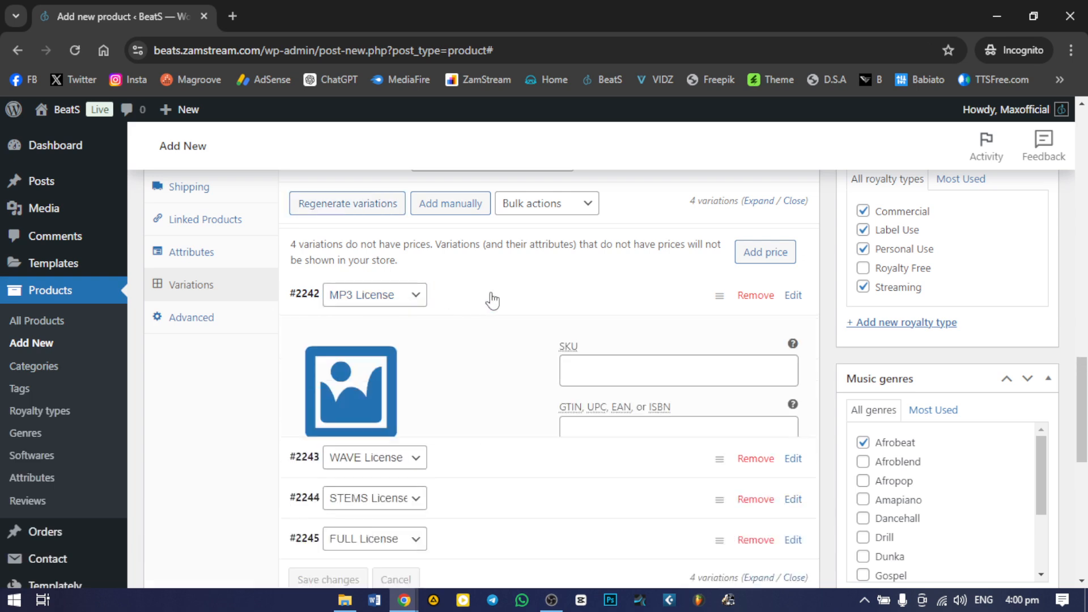
left_click(520, 295)
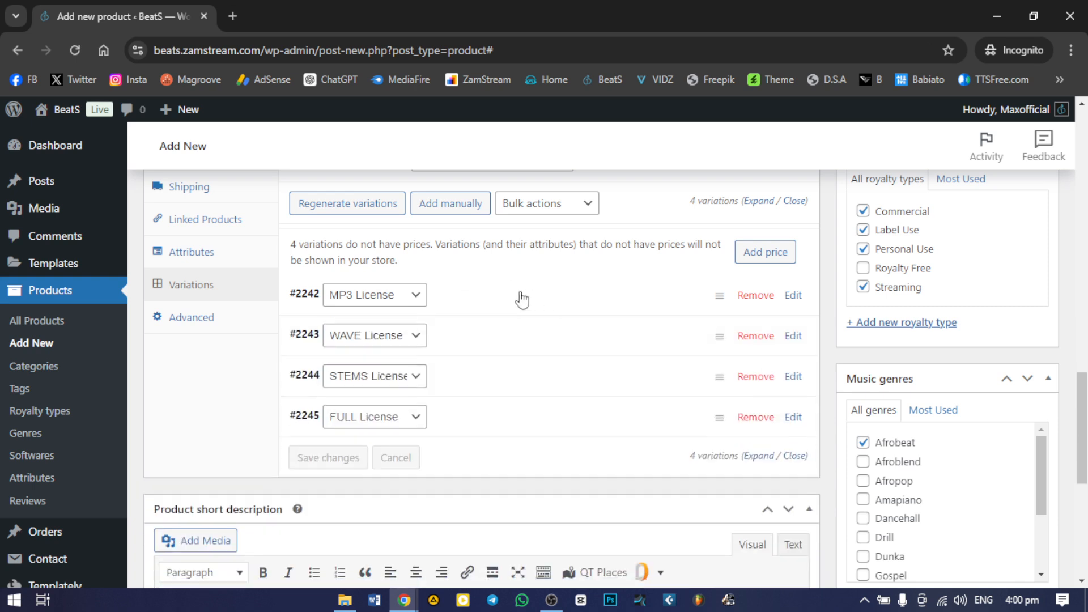
left_click(519, 295)
scroll(520, 298, "down", 3)
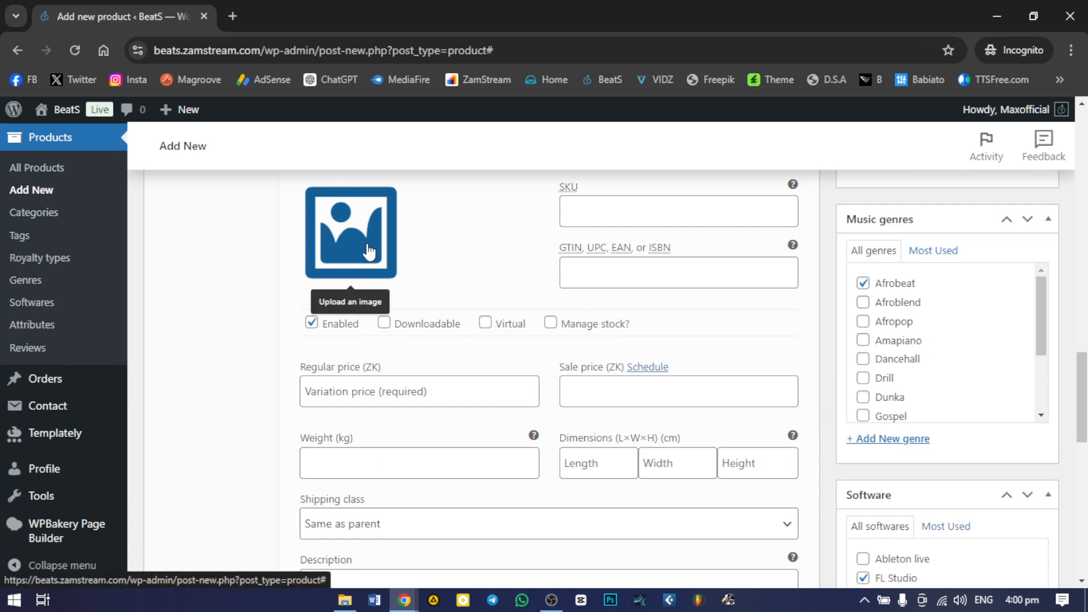
scroll(374, 333, "up", 2)
left_click(374, 334)
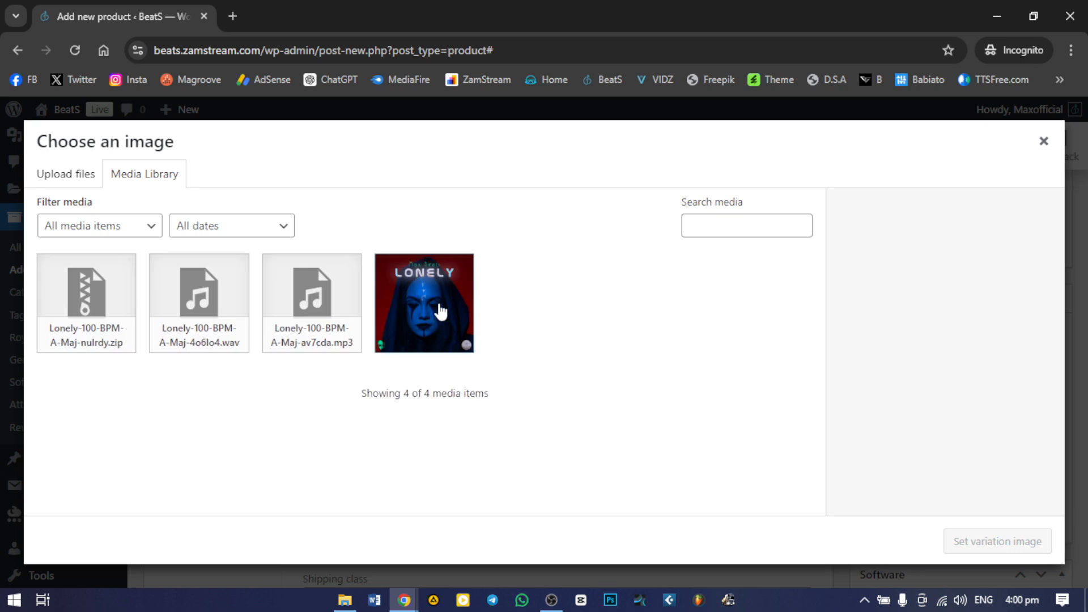
left_click(441, 310)
left_click(1009, 536)
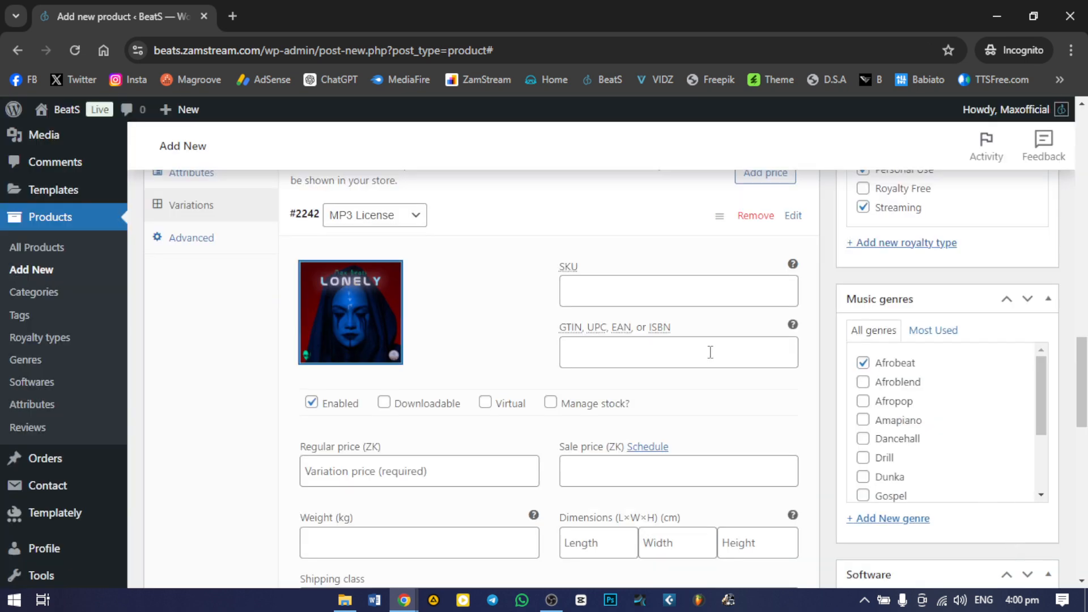
Mark the MP3 License variation as downloadable and virtual, and enable stock management for it.
left_click(607, 294)
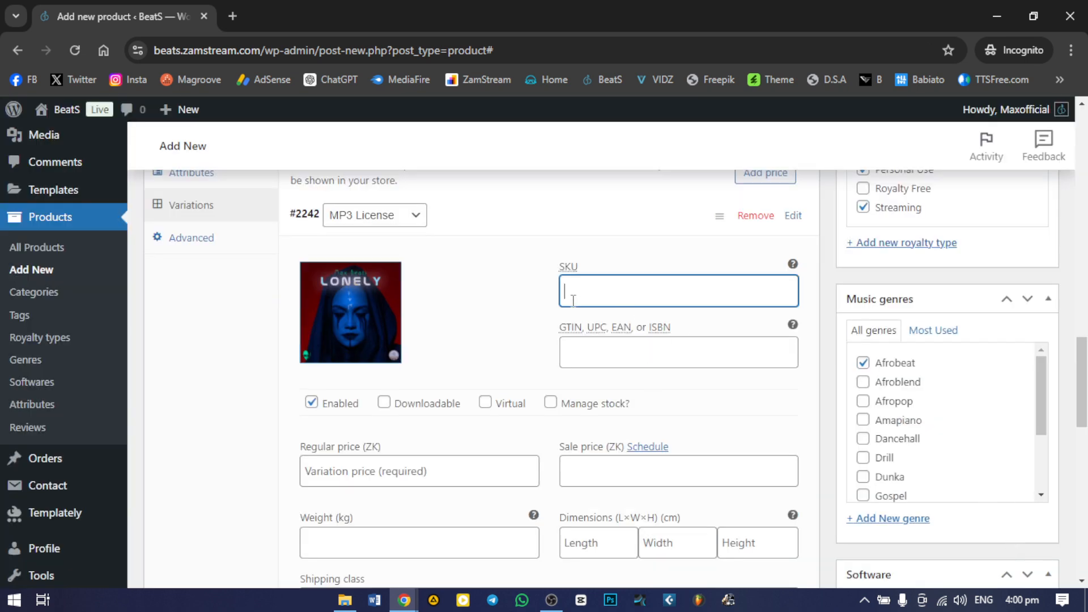
scroll(546, 316, "down", 3)
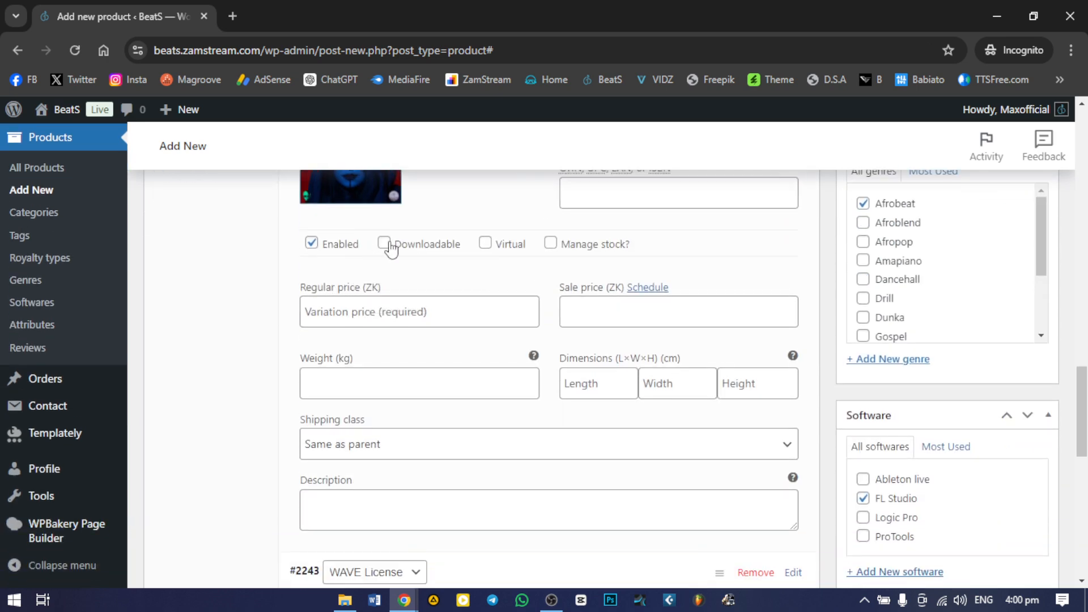
left_click(385, 246)
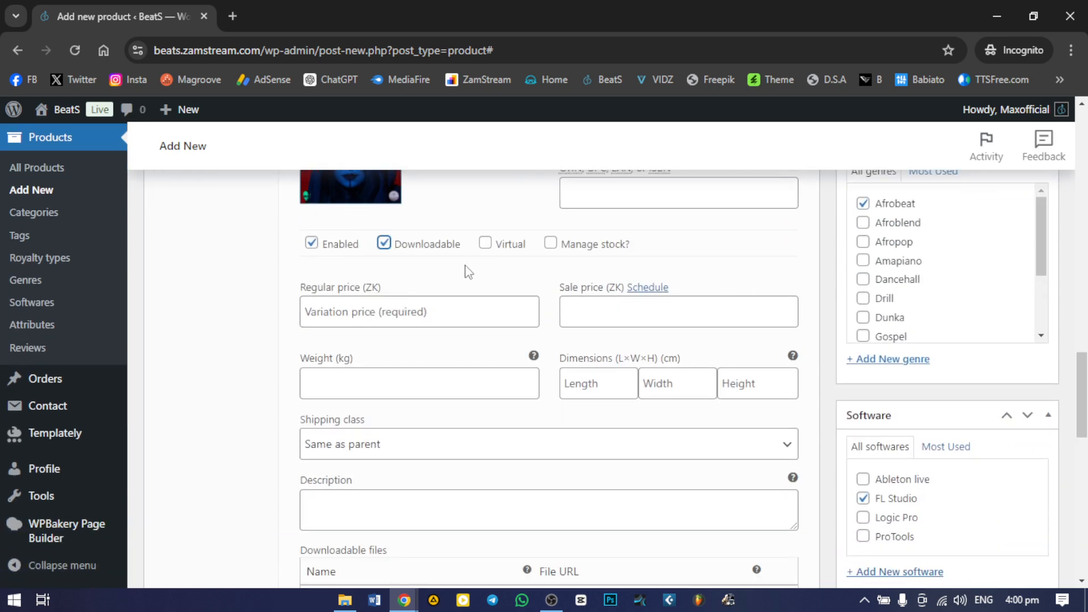
left_click(485, 244)
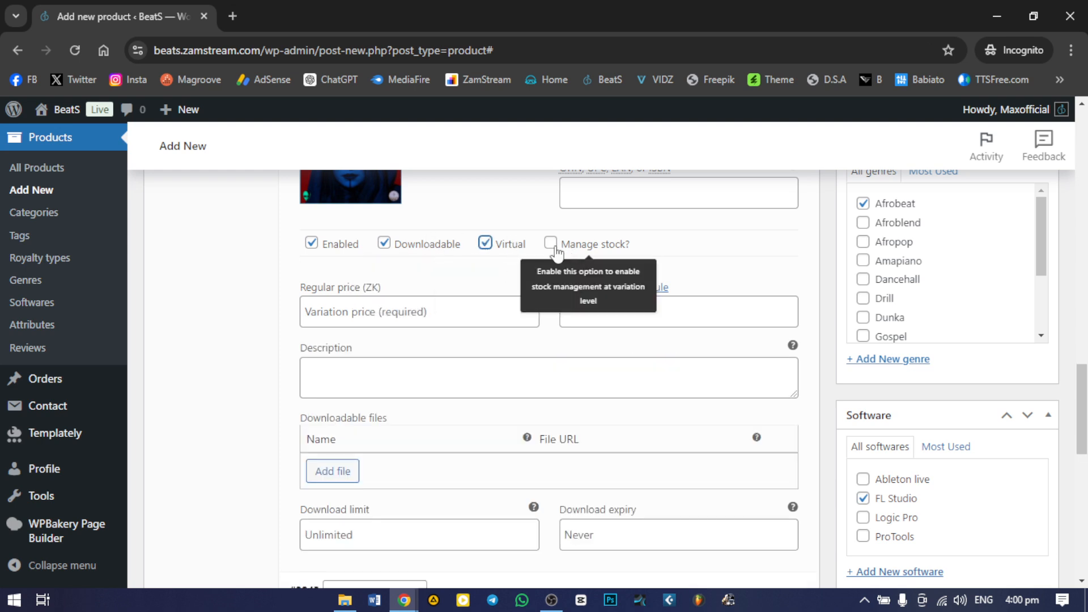
left_click(549, 246)
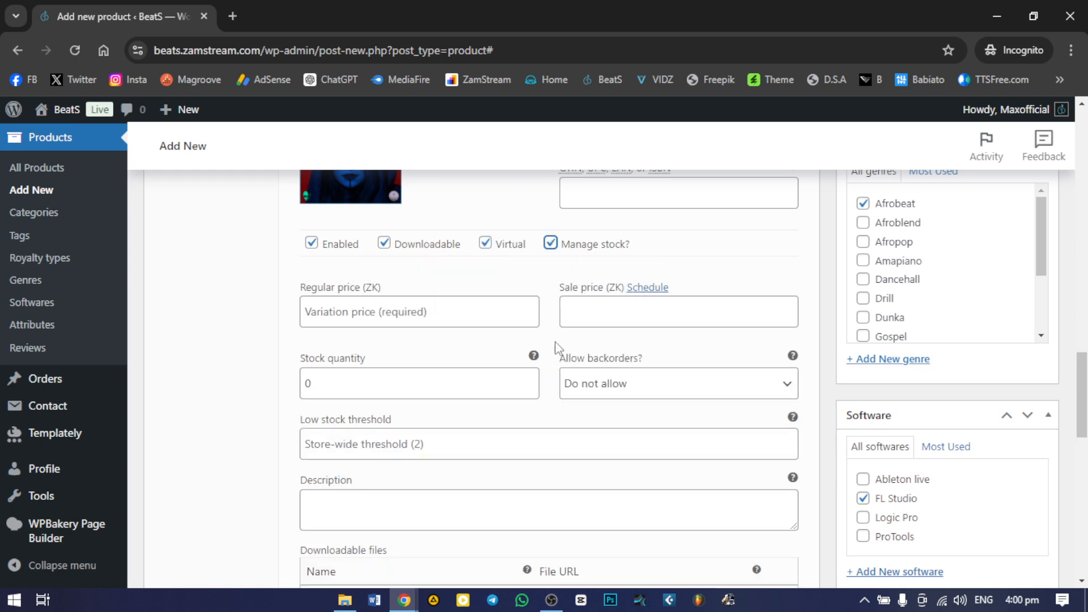
Set the MP3 License variation's stock quantity to 1 and its regular price to 50 ZK.
left_click(378, 389)
key("ctrl+a")
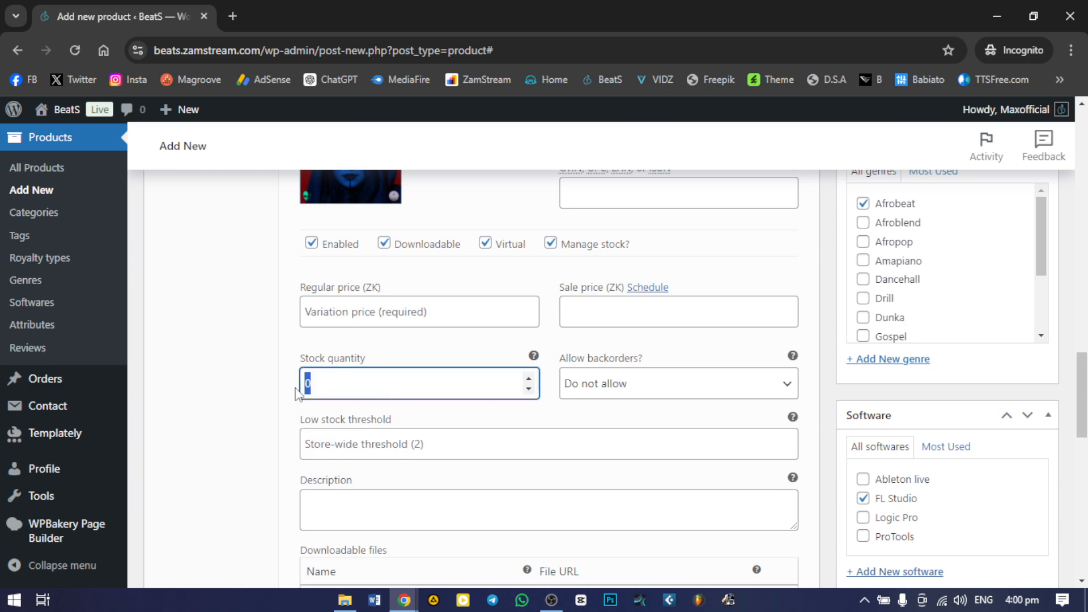
type("1")
left_click(465, 311)
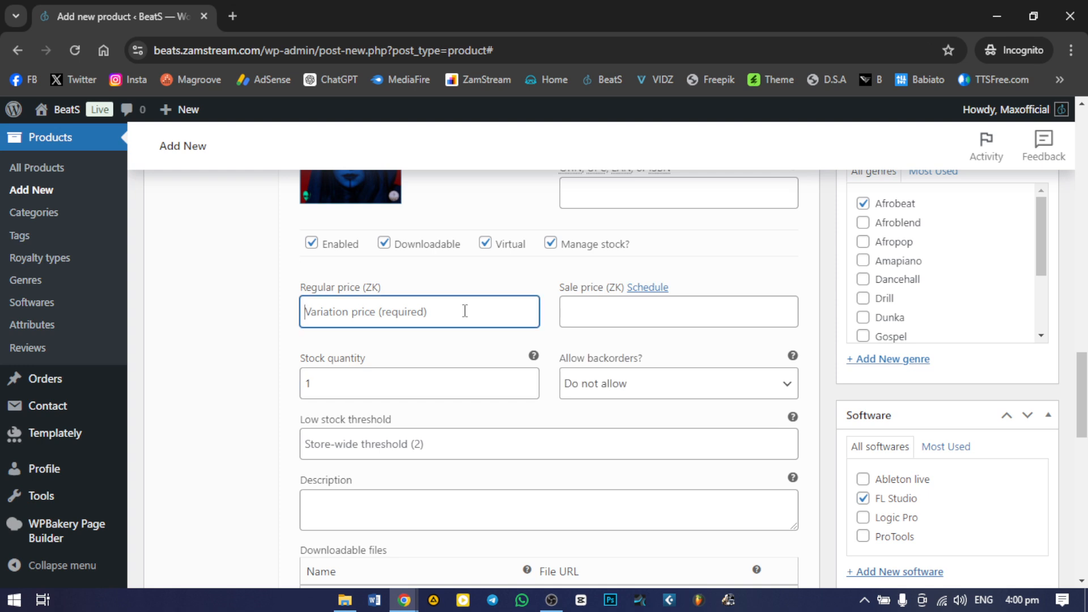
type("50")
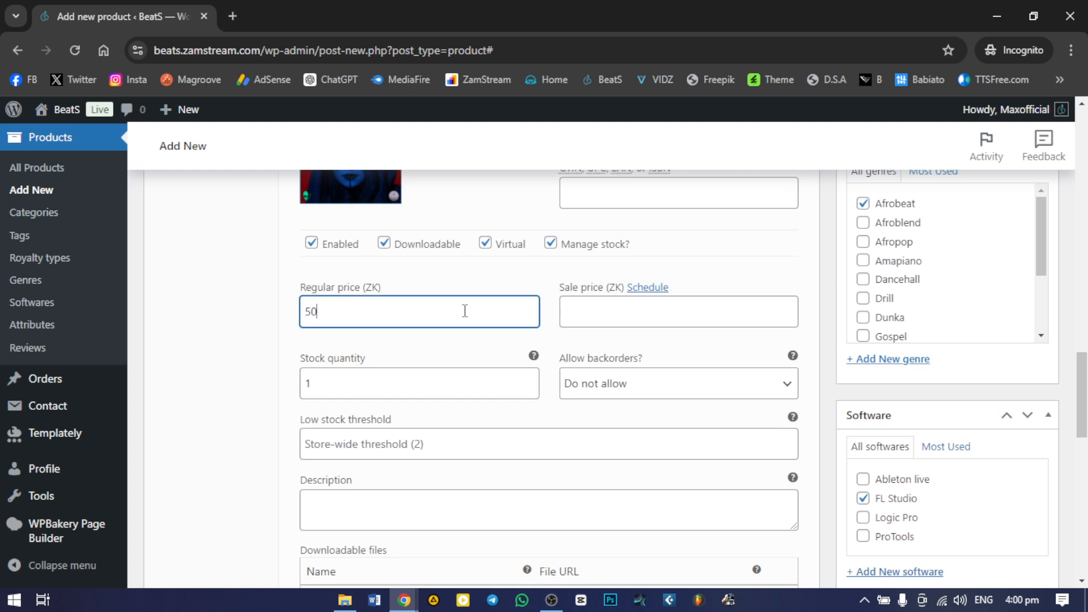
Add a downloadable file named "Lonely MP3" to the MP3 License variation, using Lonely-100-BPM-A-Maj-av7cda.mp3 from the media library.
scroll(499, 372, "down", 3)
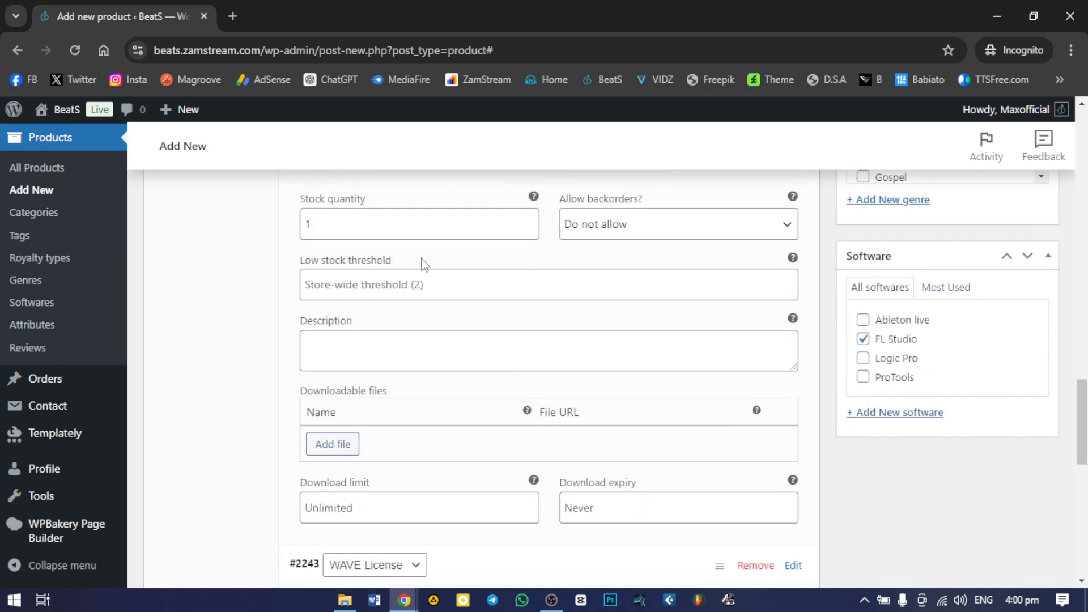
scroll(454, 359, "down", 2)
scroll(454, 267, "up", 3)
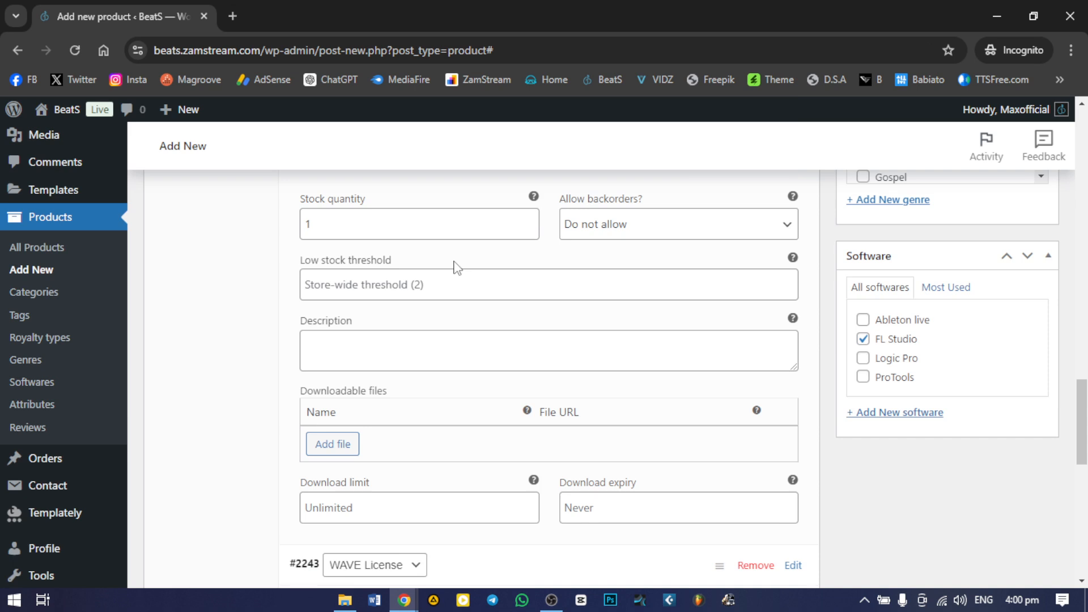
scroll(447, 366, "down", 3)
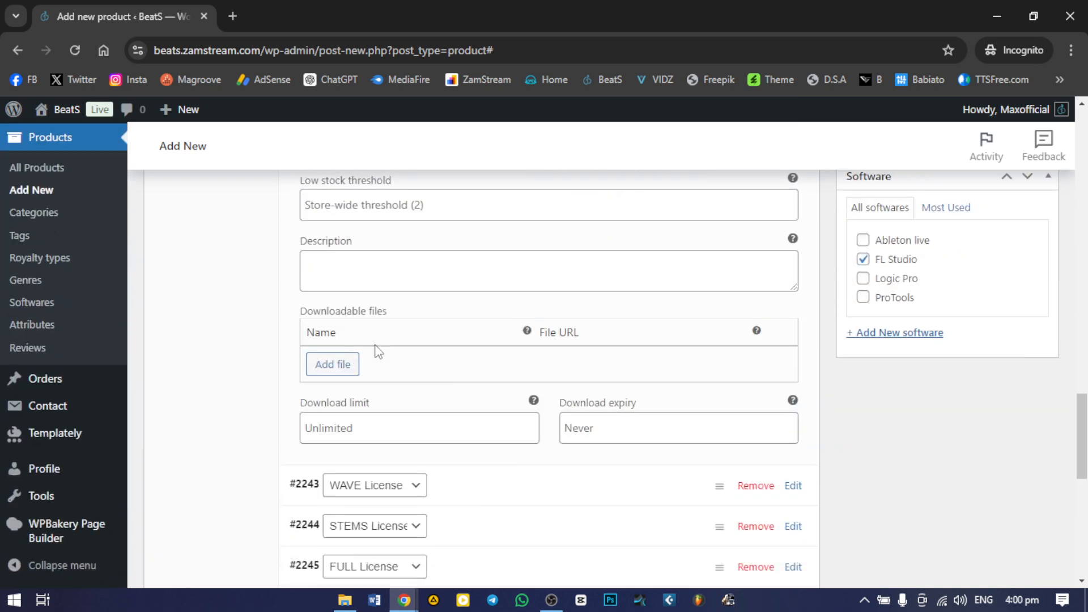
left_click(343, 362)
left_click(411, 359)
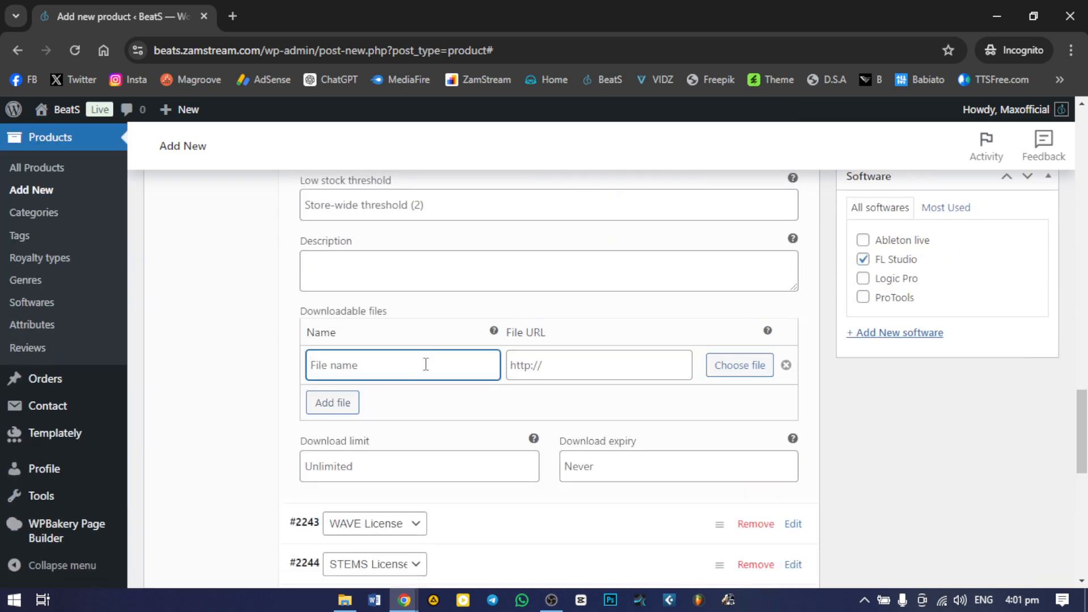
type("Lonely MP3")
left_click(749, 365)
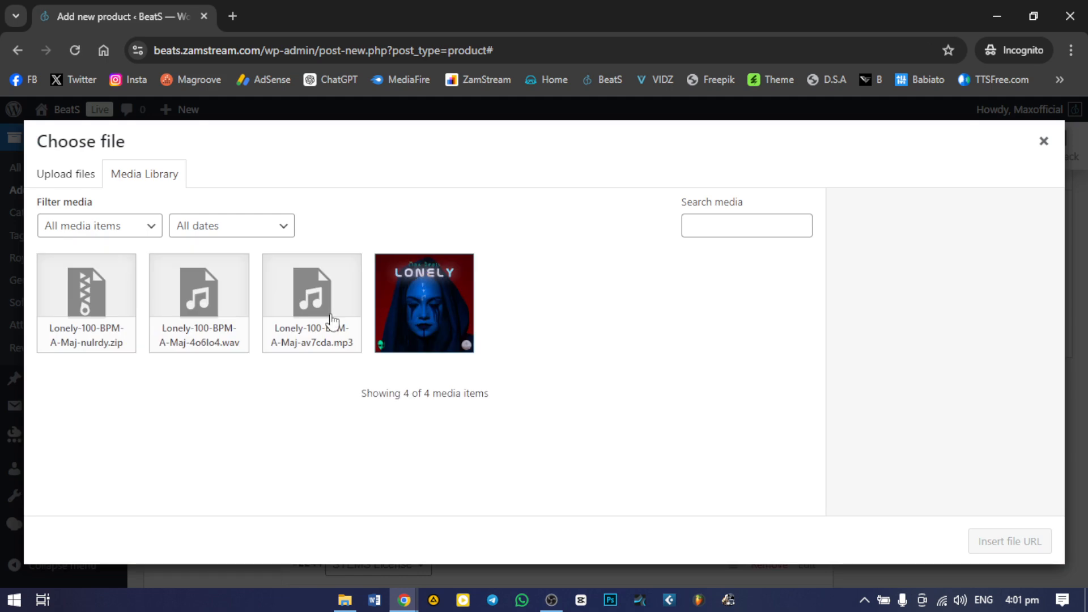
left_click(329, 319)
left_click(1027, 548)
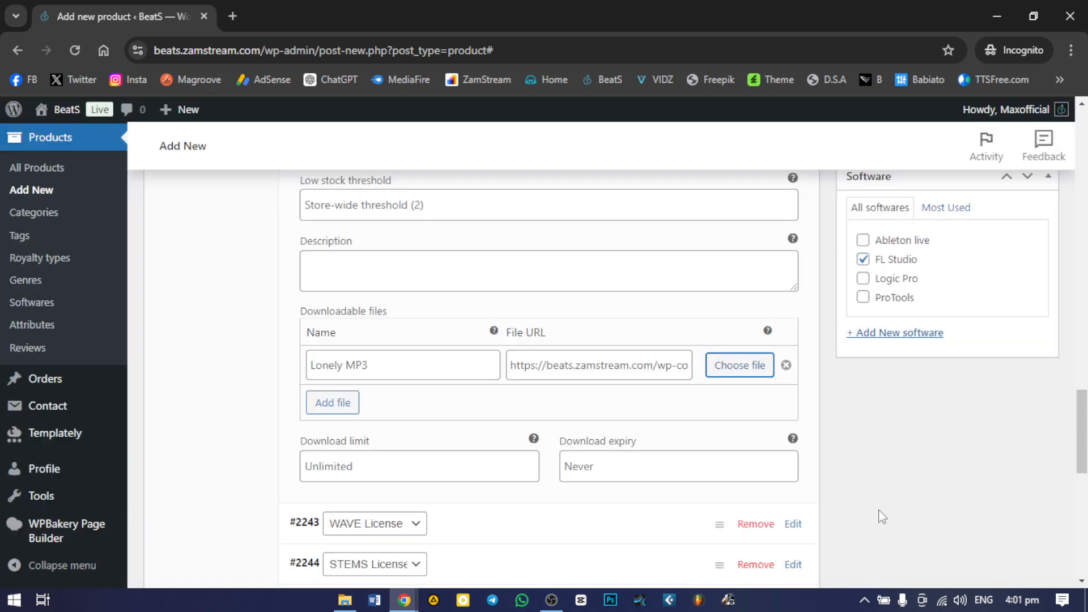
Collapse the MP3 License variation and expand the WAVE License variation.
scroll(724, 478, "down", 3)
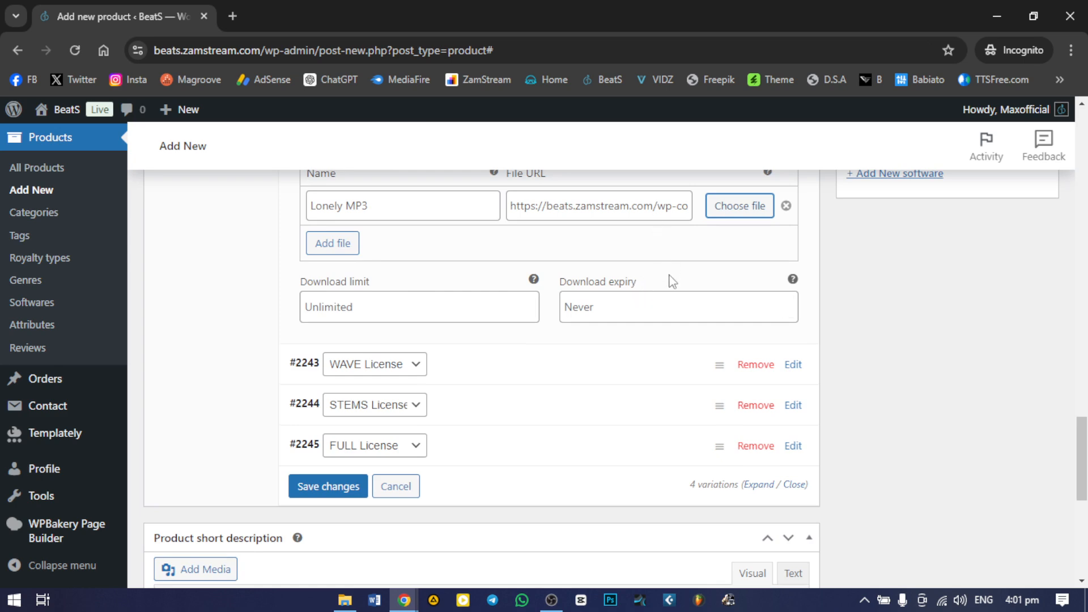
scroll(672, 282, "up", 7)
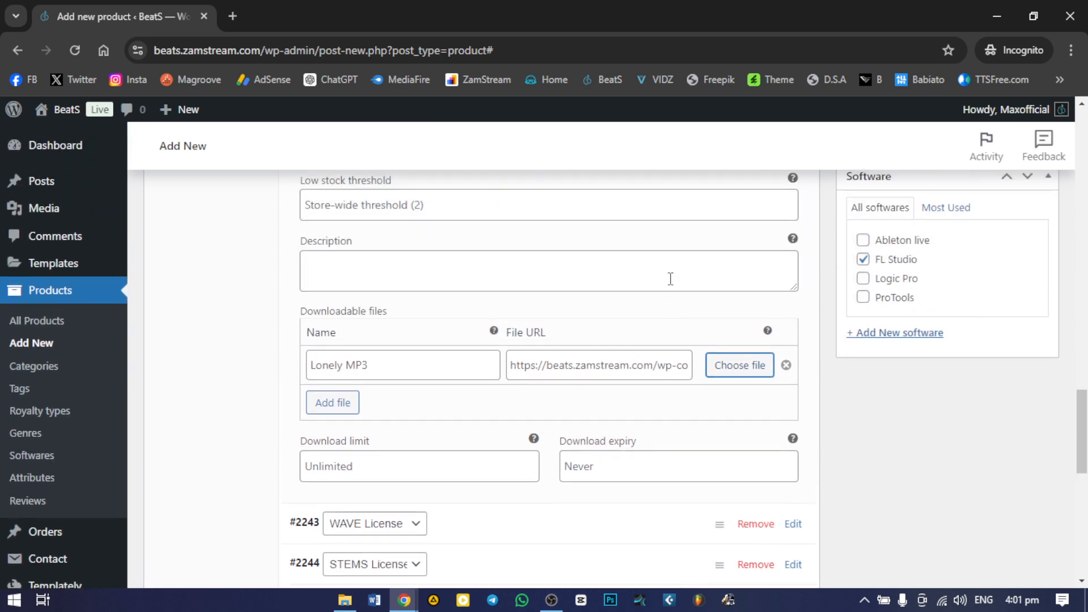
scroll(672, 281, "up", 5)
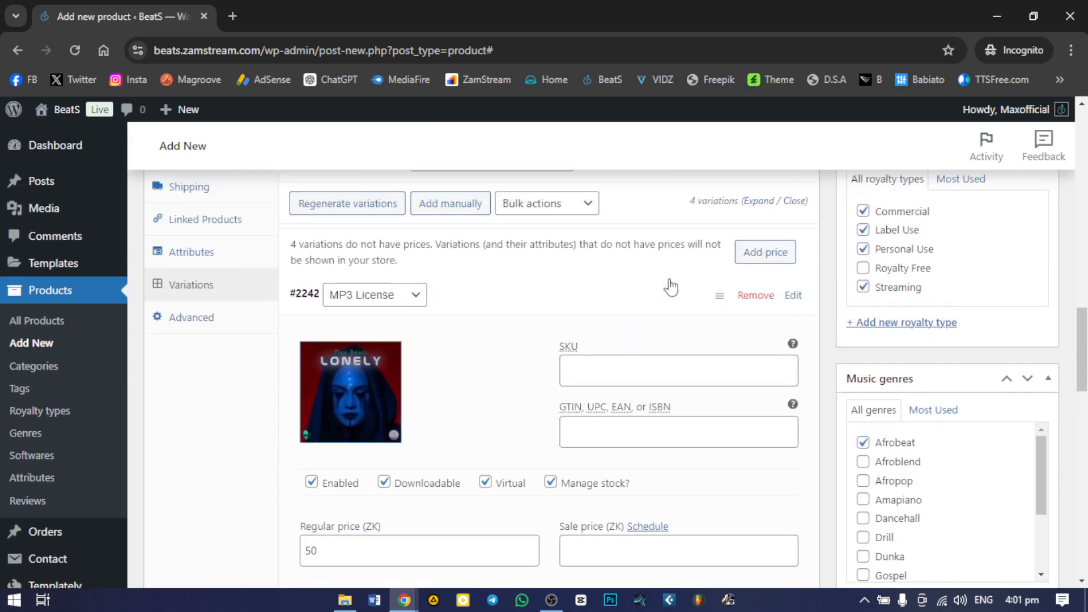
left_click(531, 386)
scroll(530, 352, "down", 3)
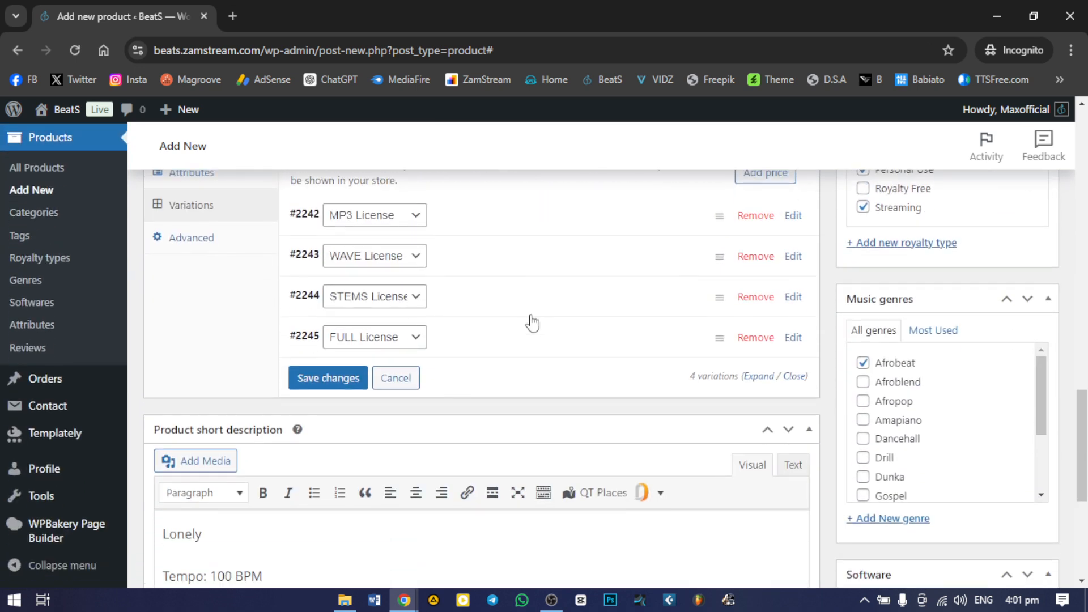
left_click(506, 263)
scroll(391, 252, "down", 3)
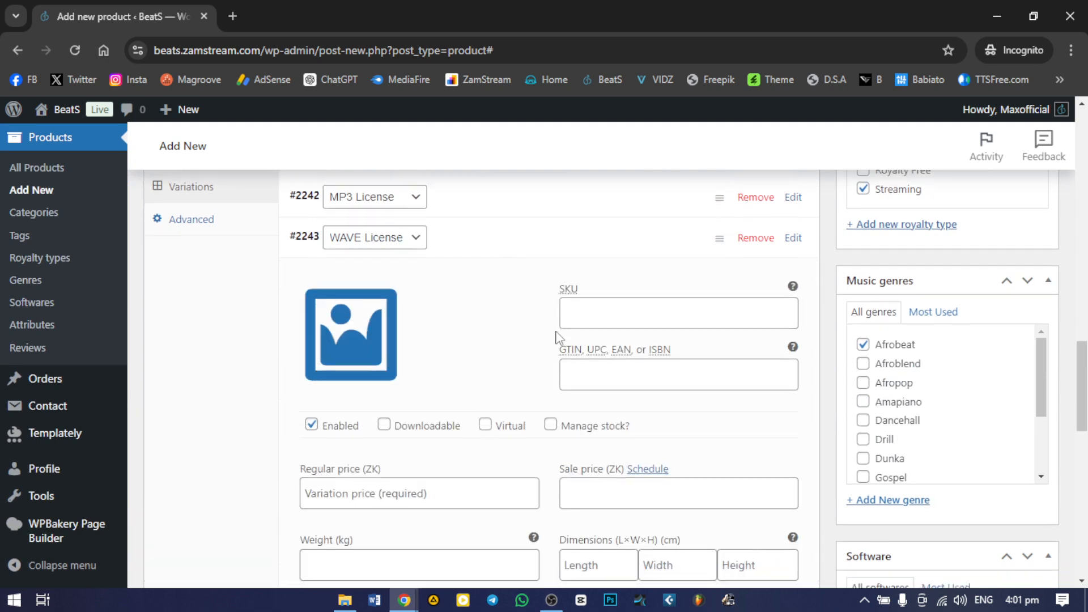
Set the red and blue "Lonely" cover from the media library as the WAVE License variation's image.
scroll(410, 256, "up", 1)
left_click(372, 292)
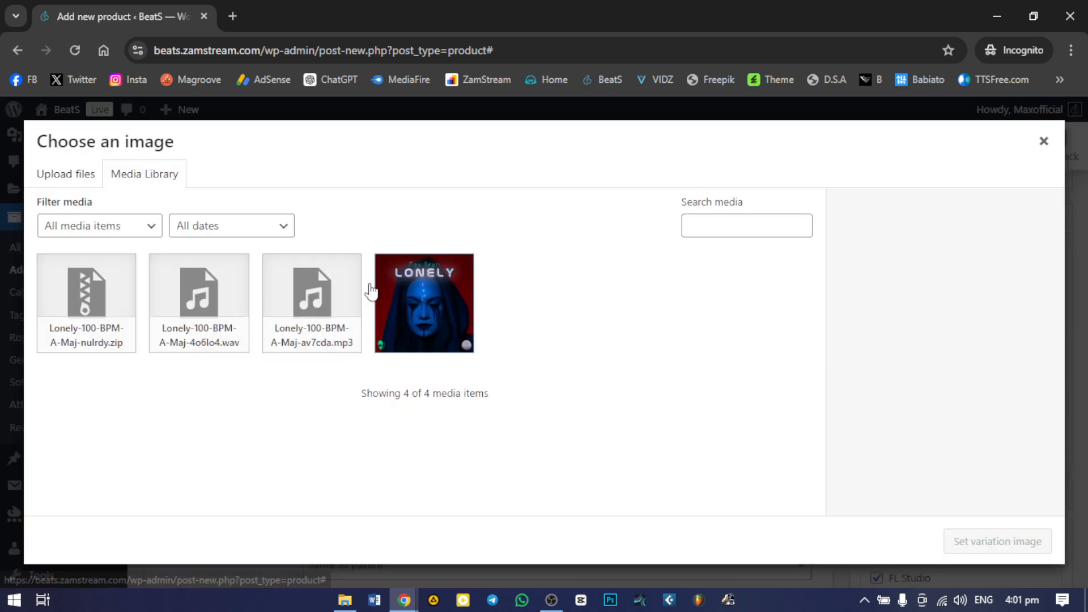
left_click(460, 314)
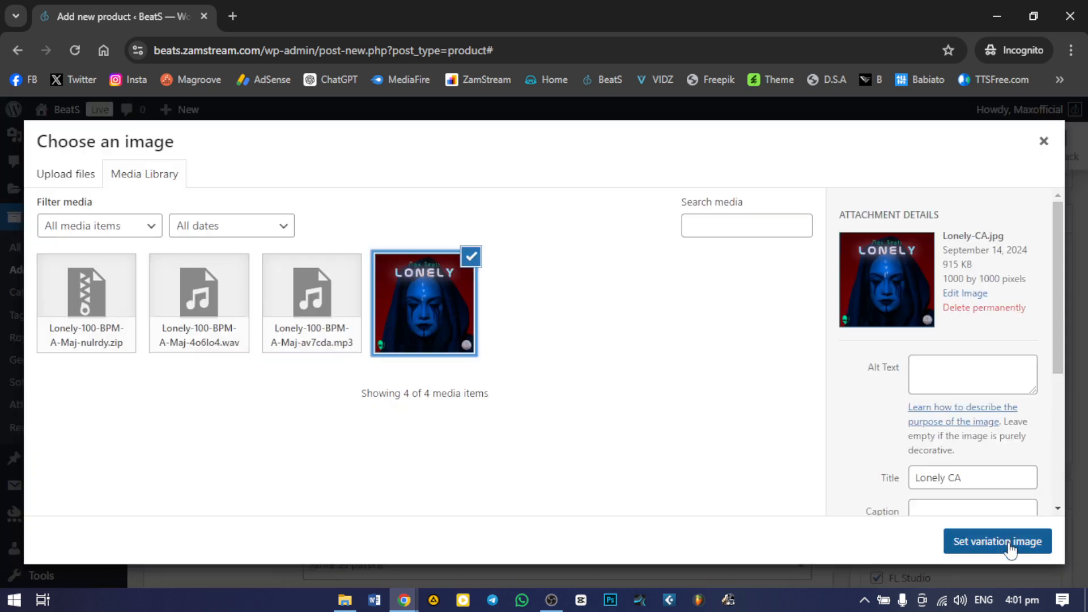
left_click(1009, 544)
Mark the WAVE License variation as downloadable and virtual, and set its regular price to 75 ZK.
left_click(385, 363)
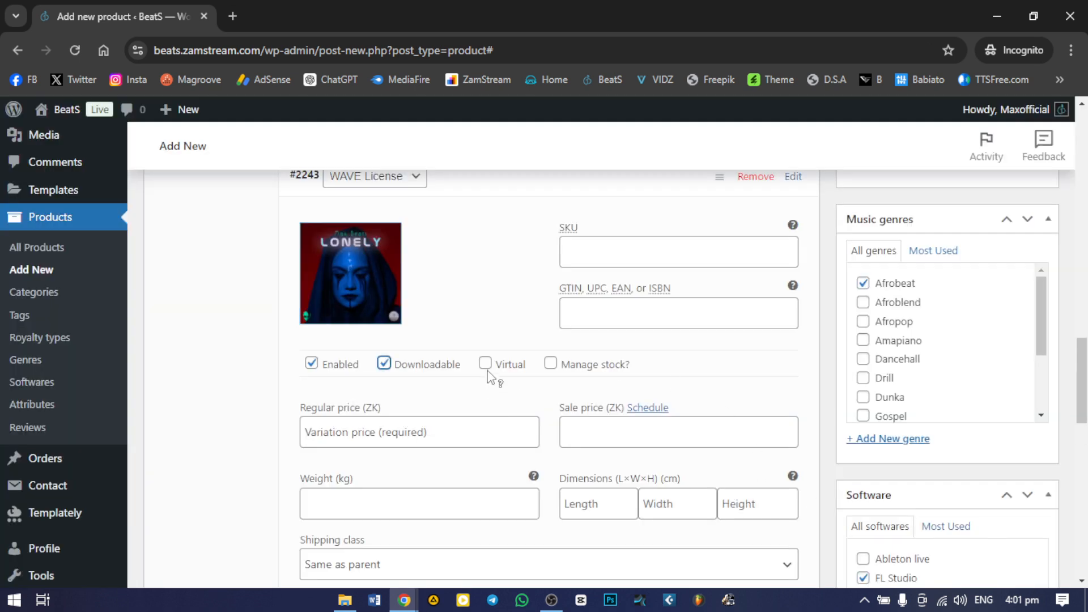
left_click(485, 363)
scroll(632, 371, "down", 2)
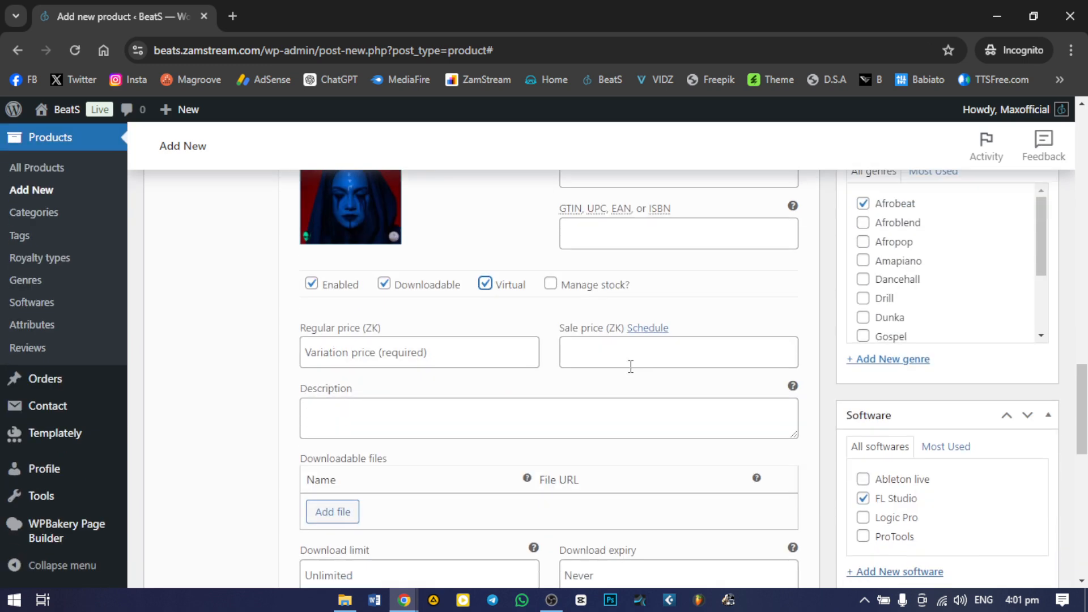
left_click(443, 352)
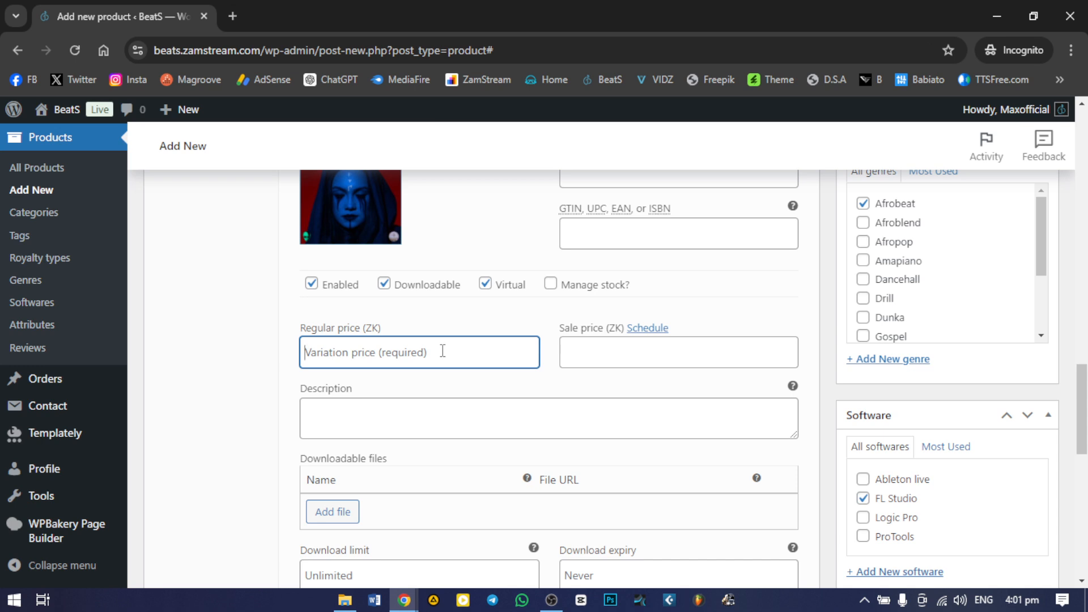
type("75")
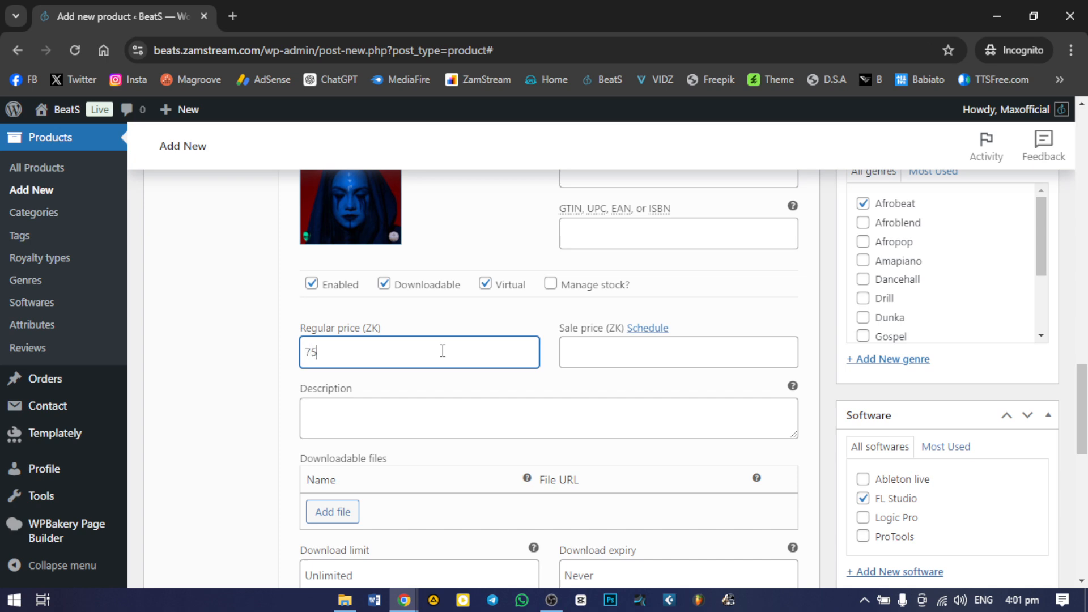
Add a downloadable file named "Lonely WAVE" to the WAVE License variation, using Lonely-100-BPM-A-Maj-4o6lo4.wav from the media library.
scroll(505, 360, "down", 1)
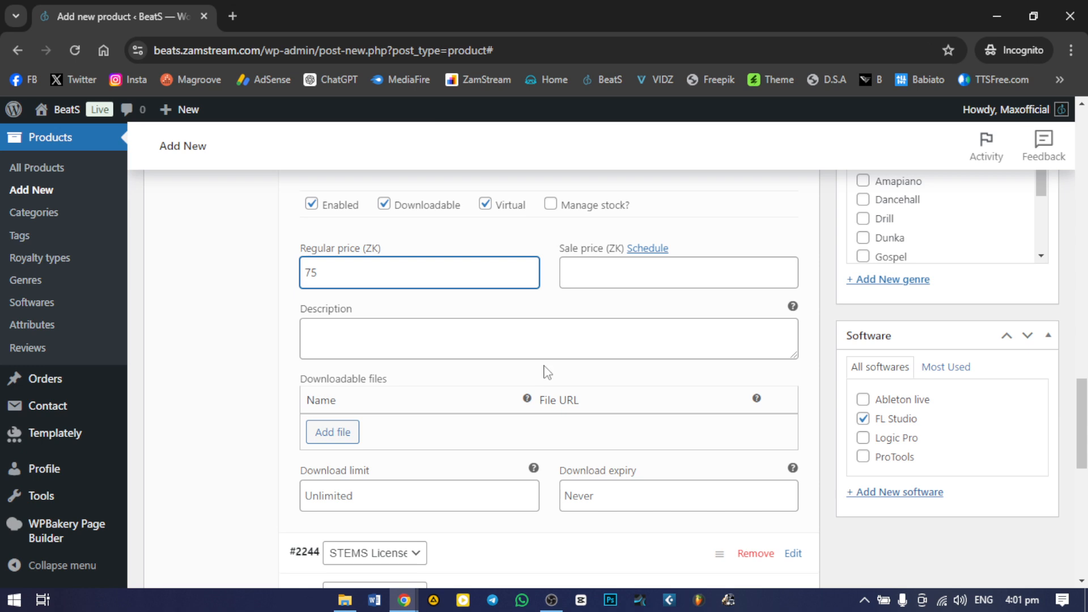
scroll(431, 381, "down", 2)
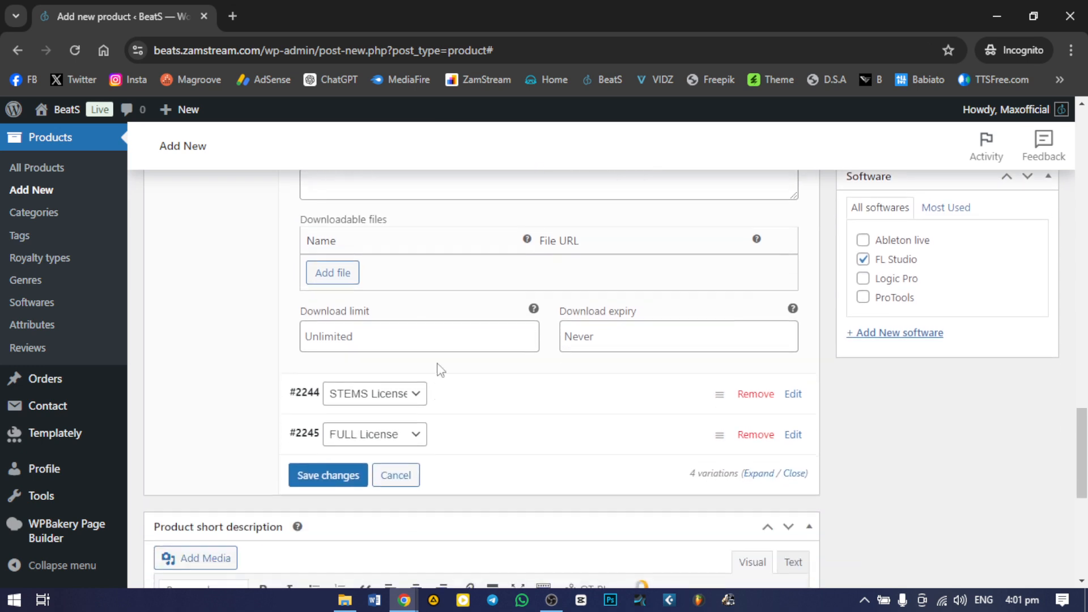
left_click(336, 278)
left_click(403, 276)
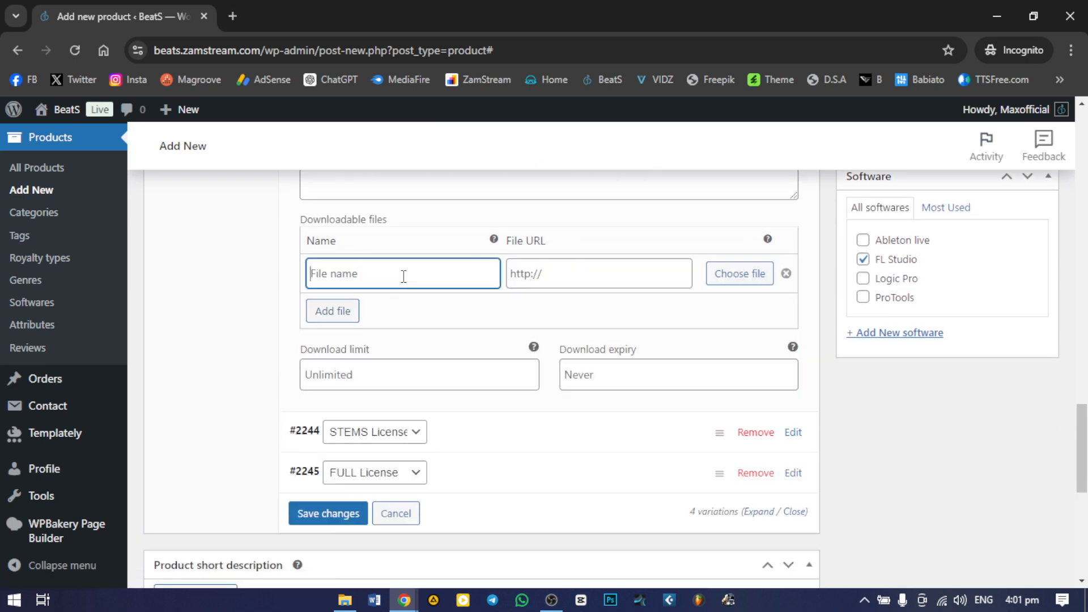
type("Lonely WAVE")
left_click(747, 275)
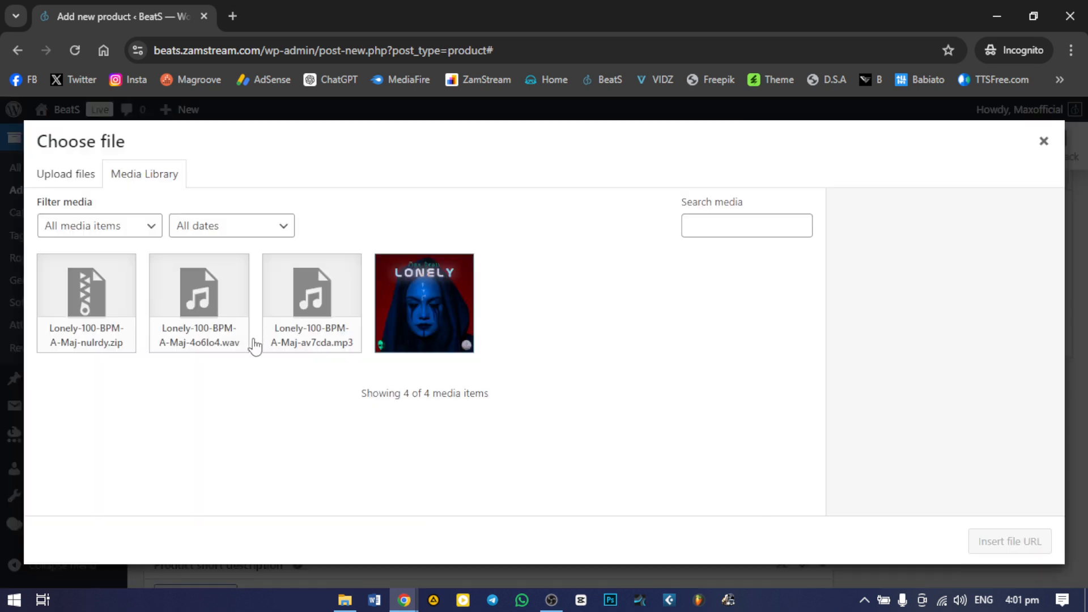
left_click(214, 318)
left_click(1010, 541)
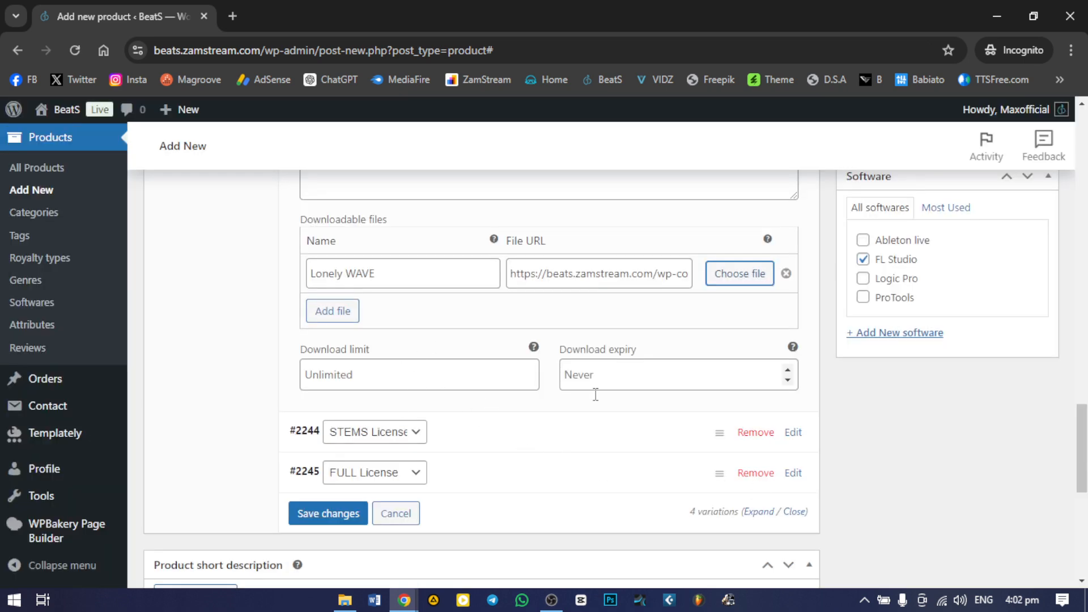
Enter "You get an MP3 file with the Wave File as well" as the WAVE License variation's description.
scroll(449, 374, "up", 4)
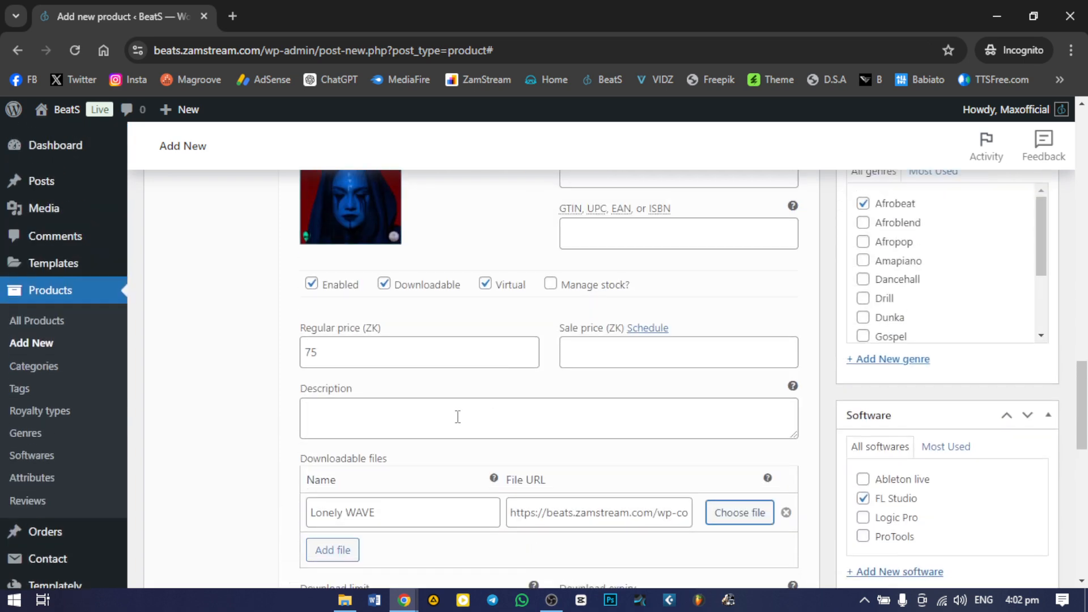
left_click(458, 417)
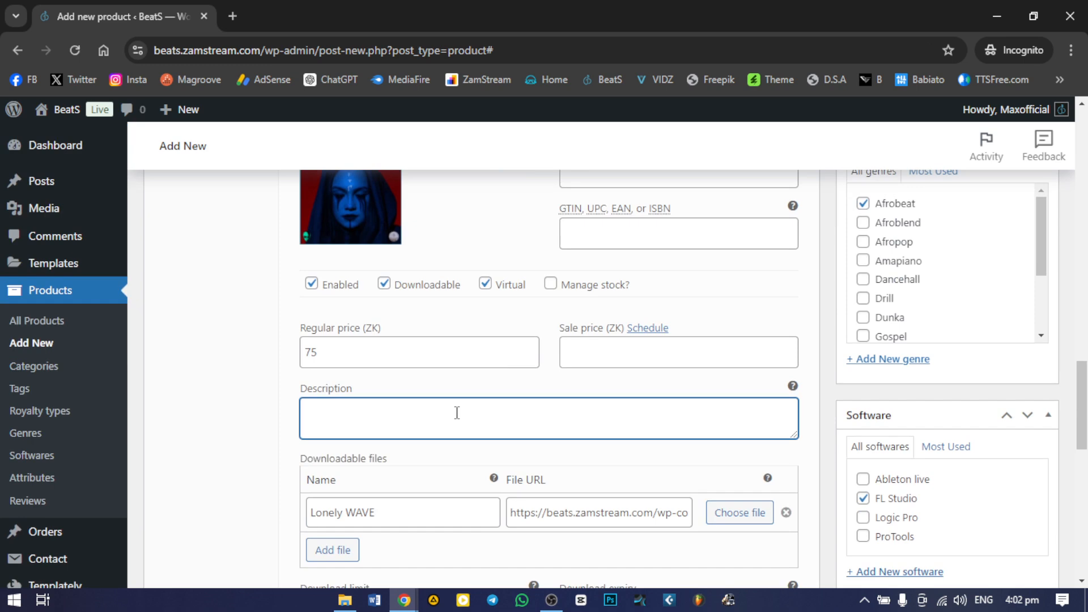
type("You get a")
type(" Wa")
type("ve file")
key("BackSpace")
key("BackSpace")
key("BackSpace")
key("BackSpace")
key("BackSpace")
key("BackSpace")
key("BackSpace")
key("BackSpace")
key("BackSpace")
type("n MP3 file with ")
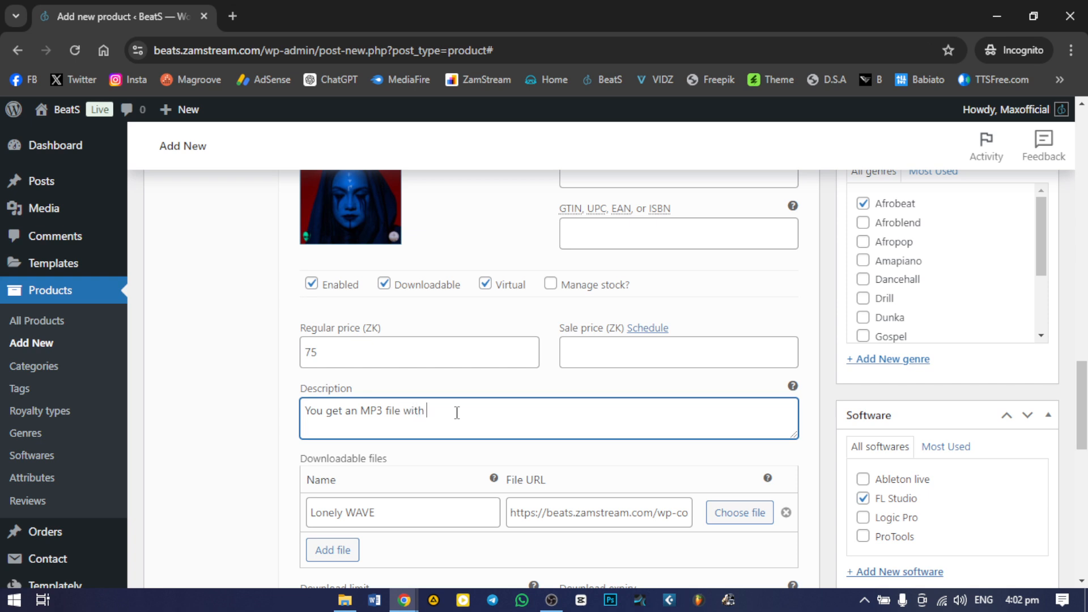
type("the Wave File as well")
key("ctrl+a")
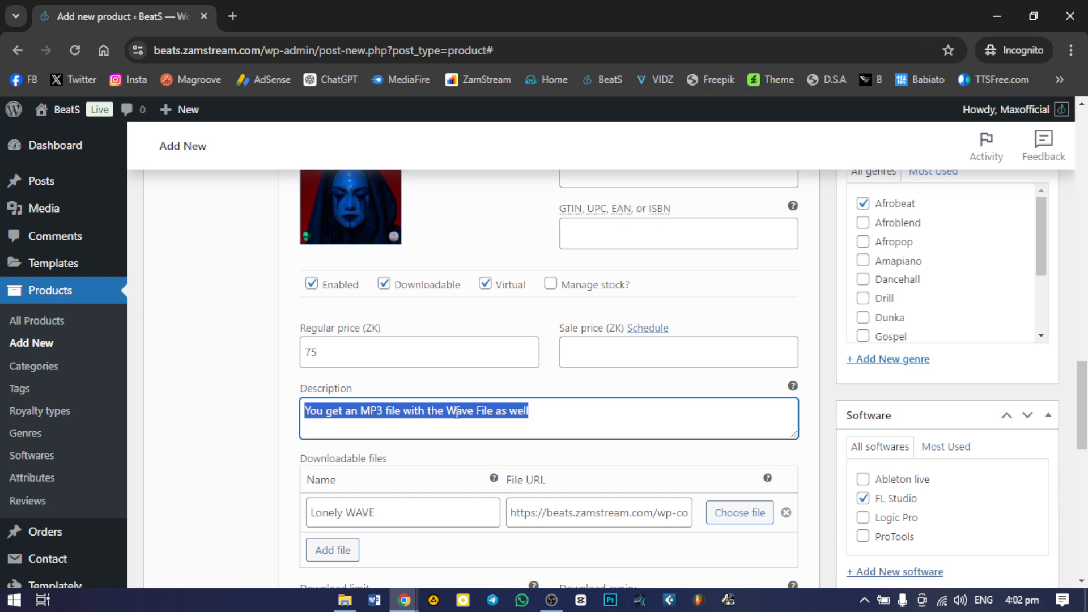
left_click(569, 422)
Add a second downloadable file row to the WAVE License variation and rename the first file to "Lonely MP3".
scroll(579, 401, "down", 4)
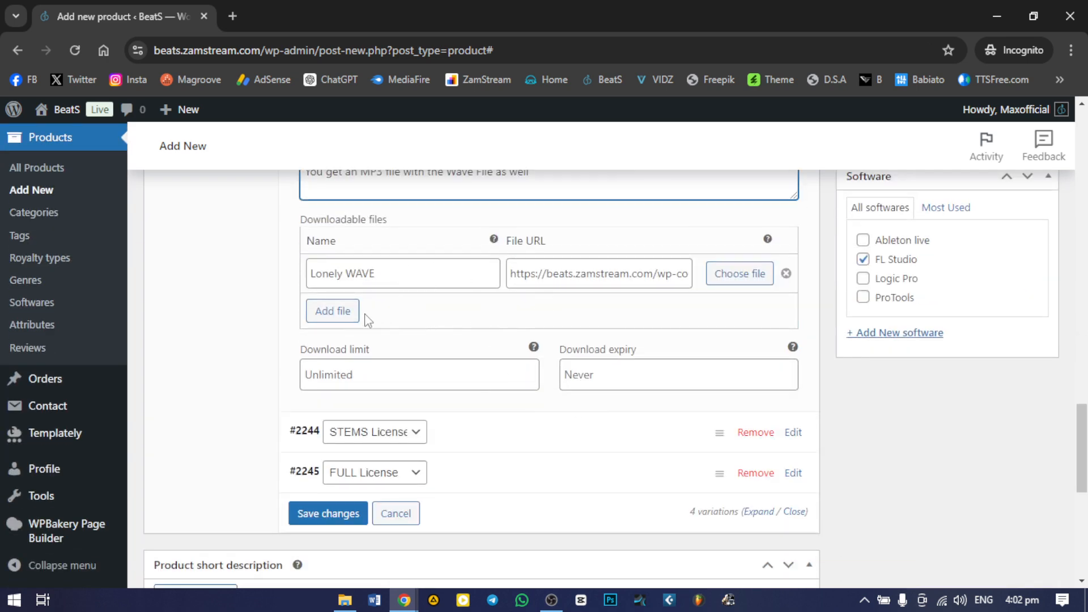
left_click(333, 311)
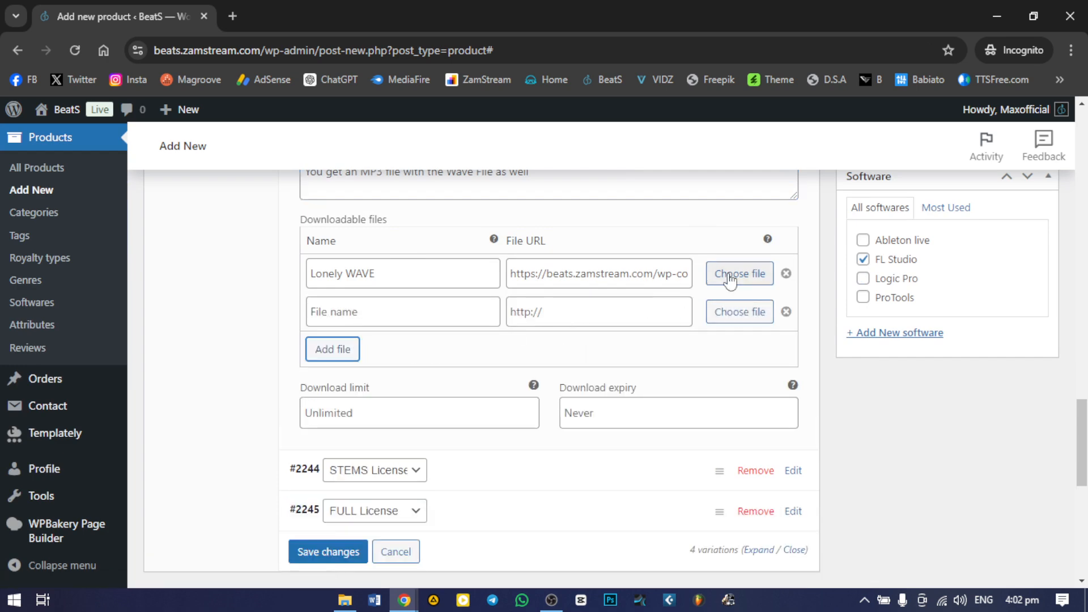
left_click_drag(427, 273, 332, 274)
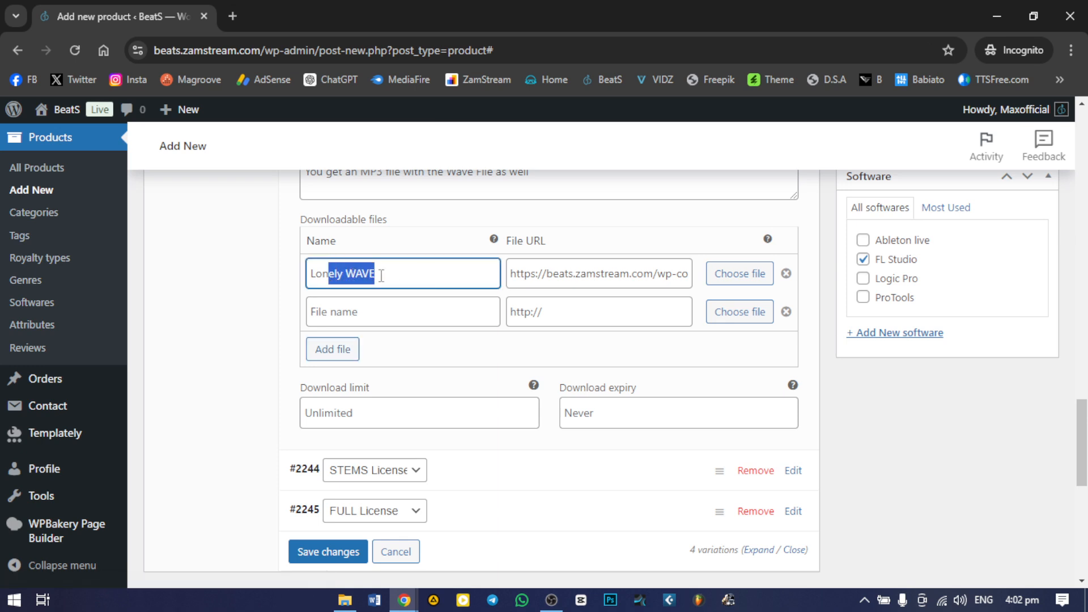
left_click(401, 276)
key("BackSpace")
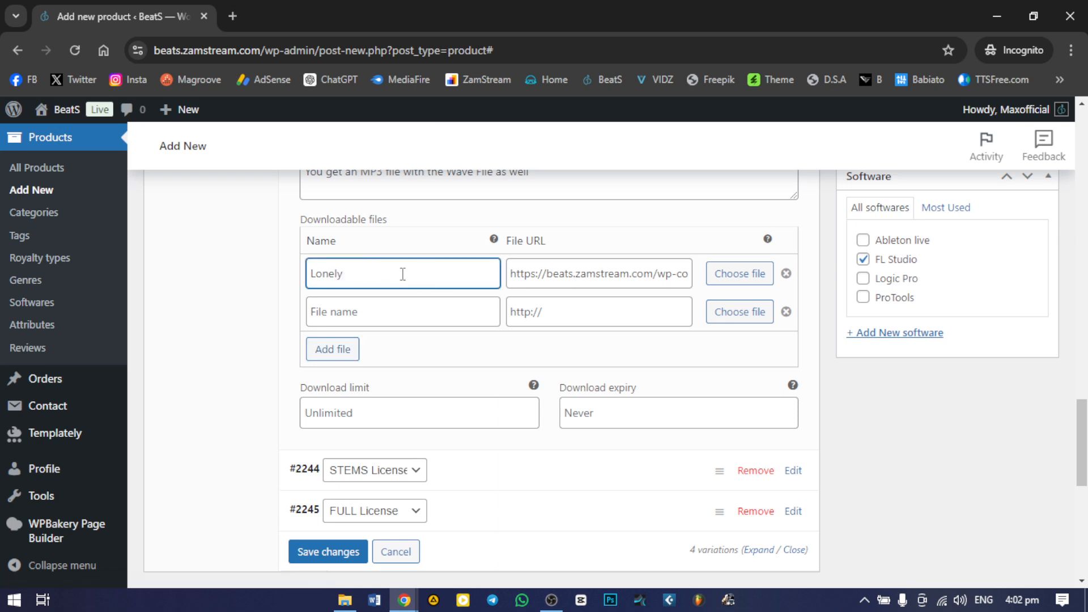
type("MP3")
Name the second downloadable file "Lonely WAVE" and link it to Lonely-100-BPM-A-Maj-4o6lo4.wav from the media library.
left_click(493, 315)
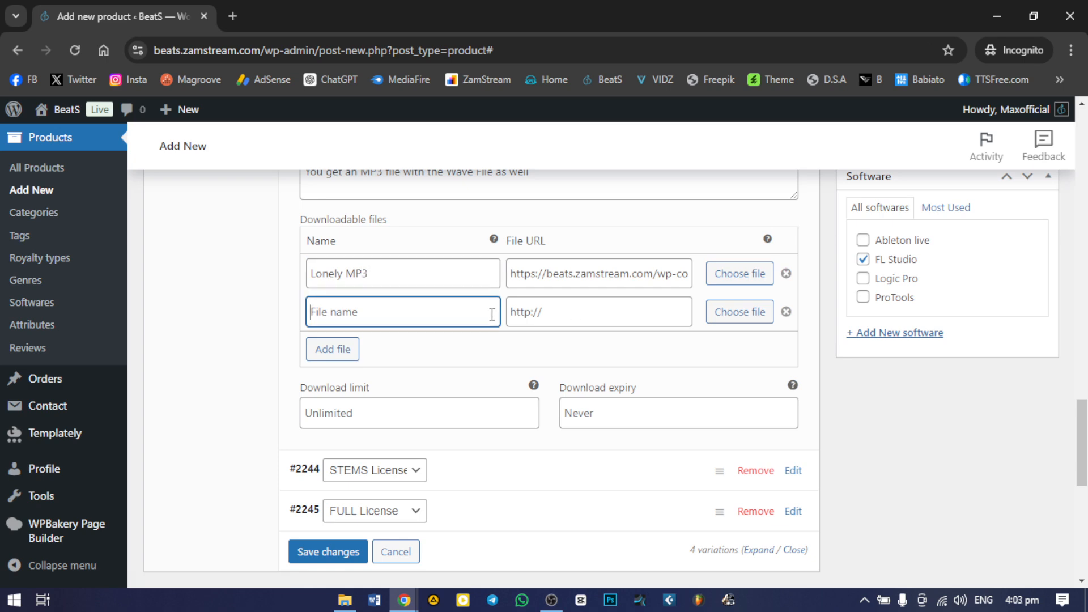
type("Lonel")
type("y Wave")
type("VE")
left_click(343, 354)
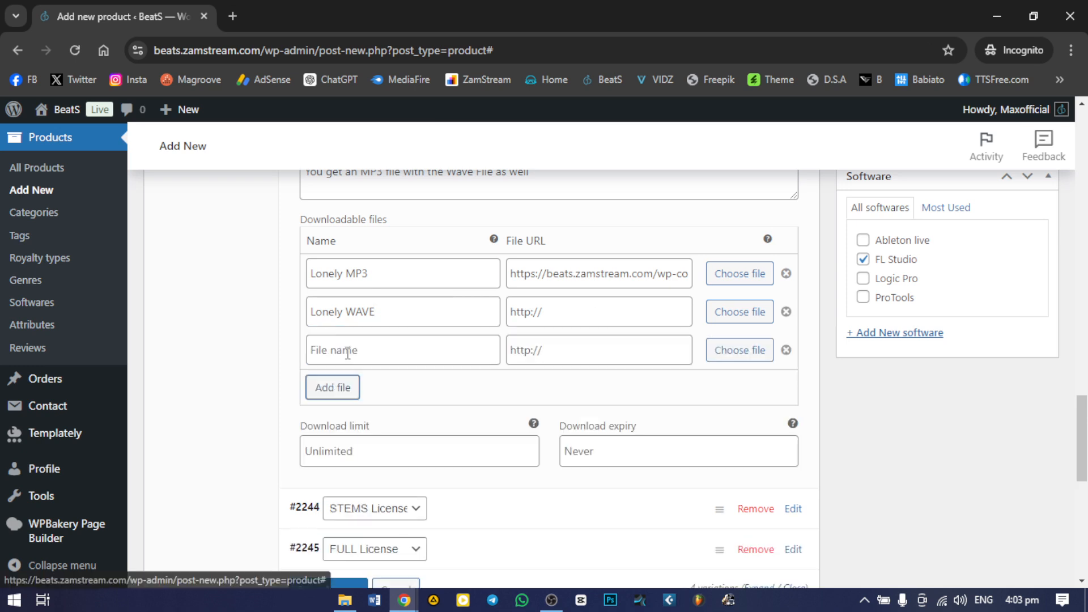
left_click(786, 350)
left_click(744, 315)
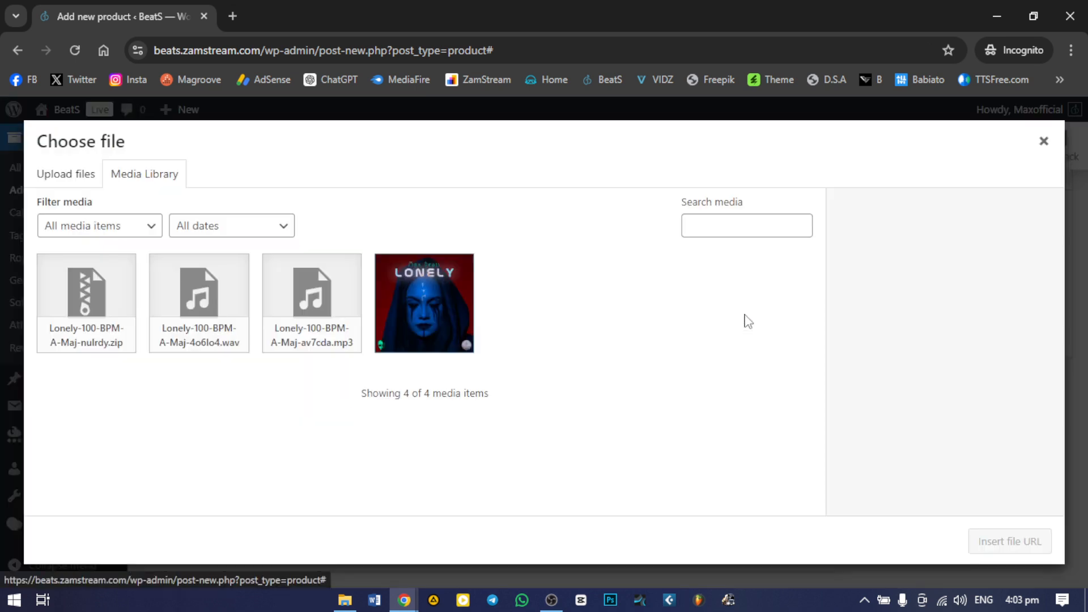
left_click(218, 314)
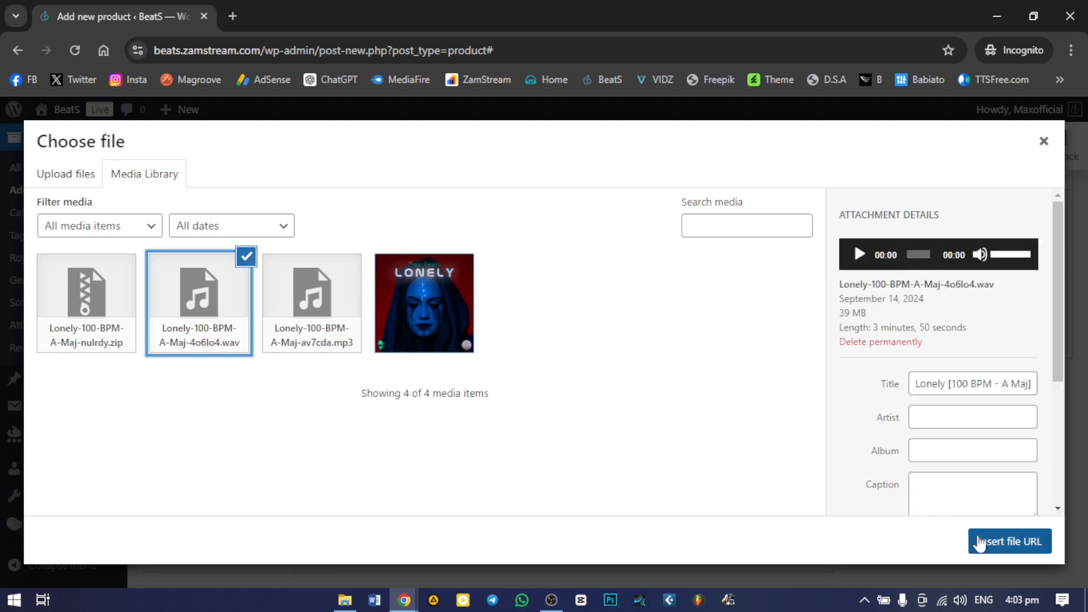
left_click(973, 541)
Link the WAVE License variation's "Lonely MP3" download to Lonely-100-BPM-A-Maj-av7cda.mp3 from the media library.
left_click(737, 274)
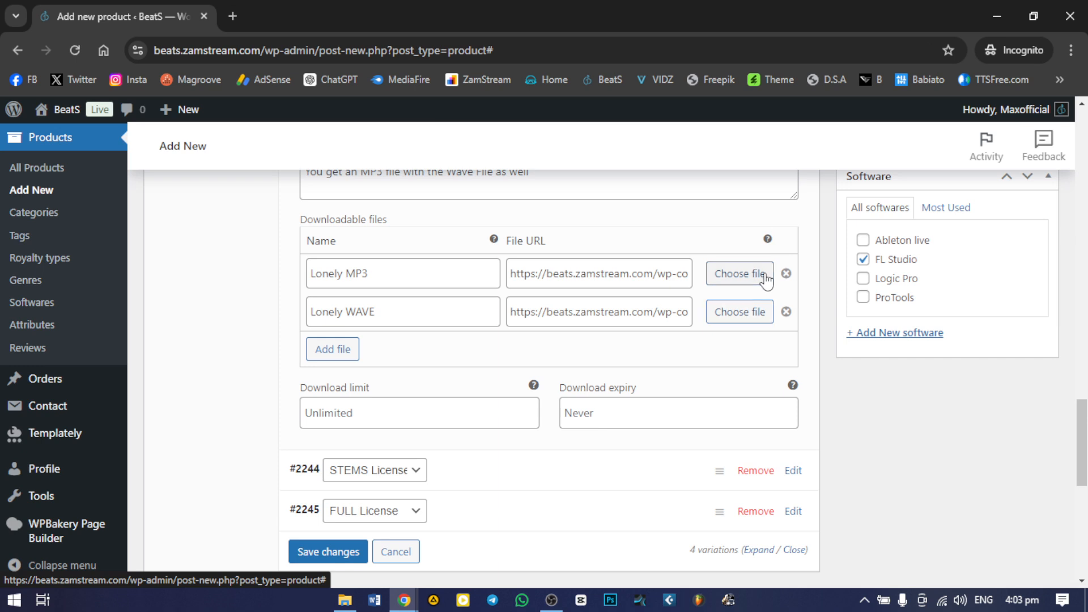
left_click(330, 319)
left_click(1011, 541)
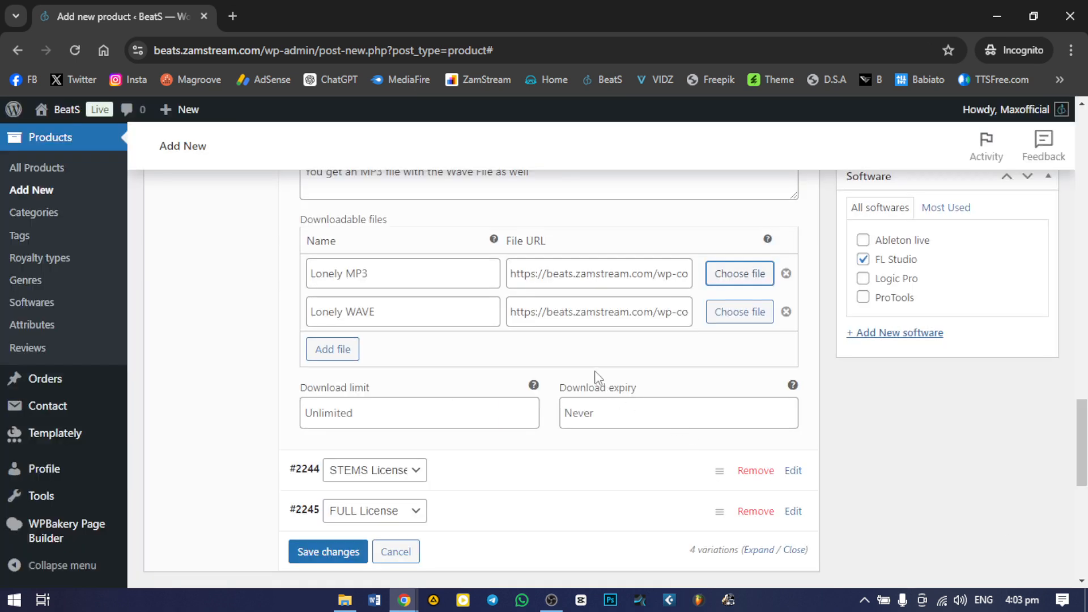
Collapse the WAVE License variation and enter "You get an MP3 file" as the MP3 License variation's description.
scroll(601, 380, "up", 3)
scroll(575, 363, "up", 5)
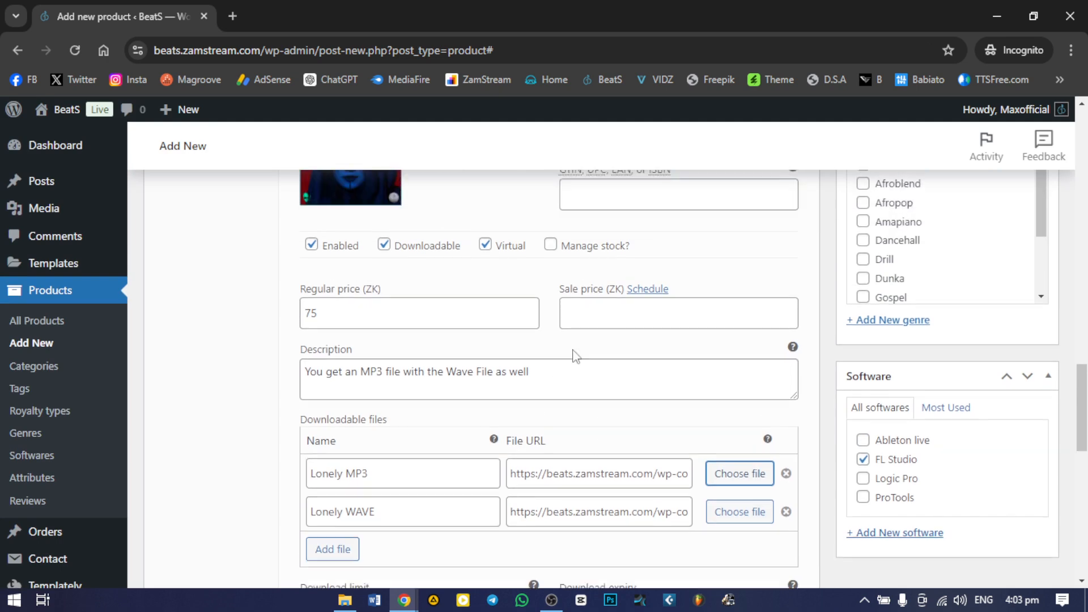
scroll(591, 394, "up", 2)
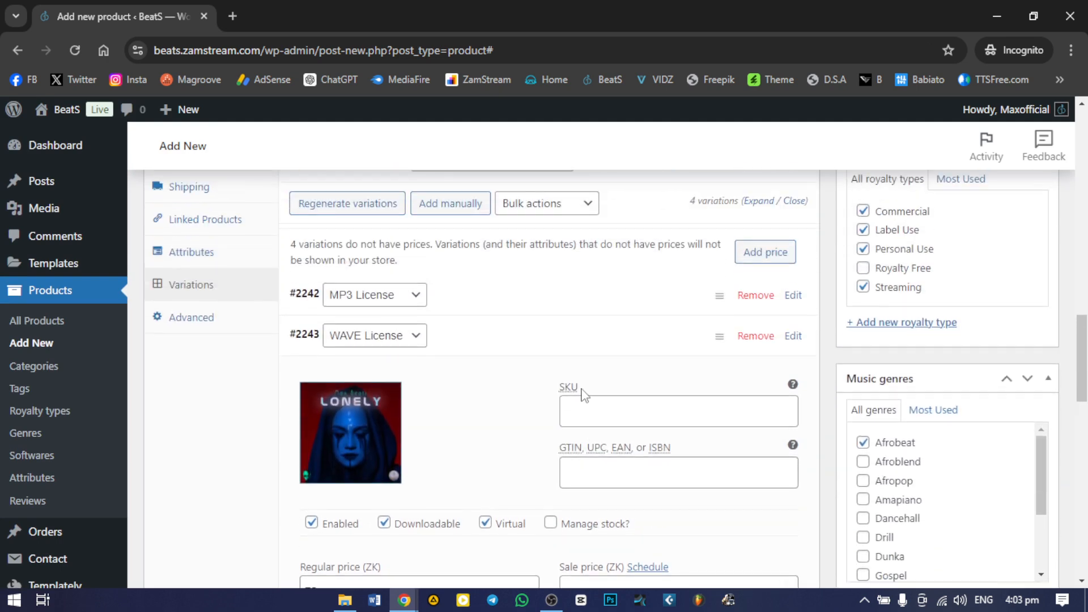
left_click(583, 352)
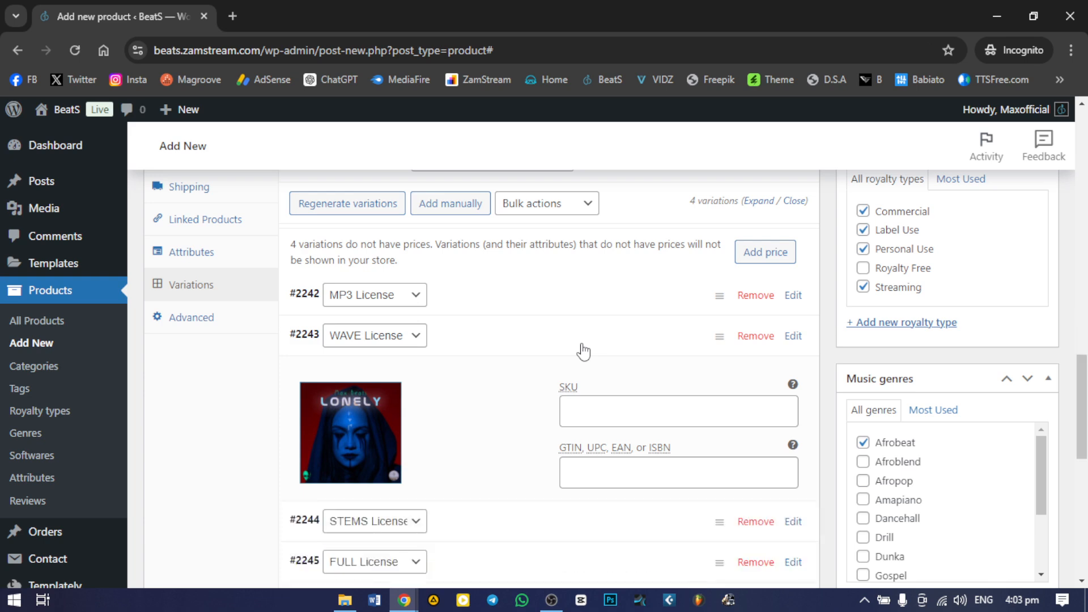
left_click(513, 306)
scroll(550, 413, "down", 5)
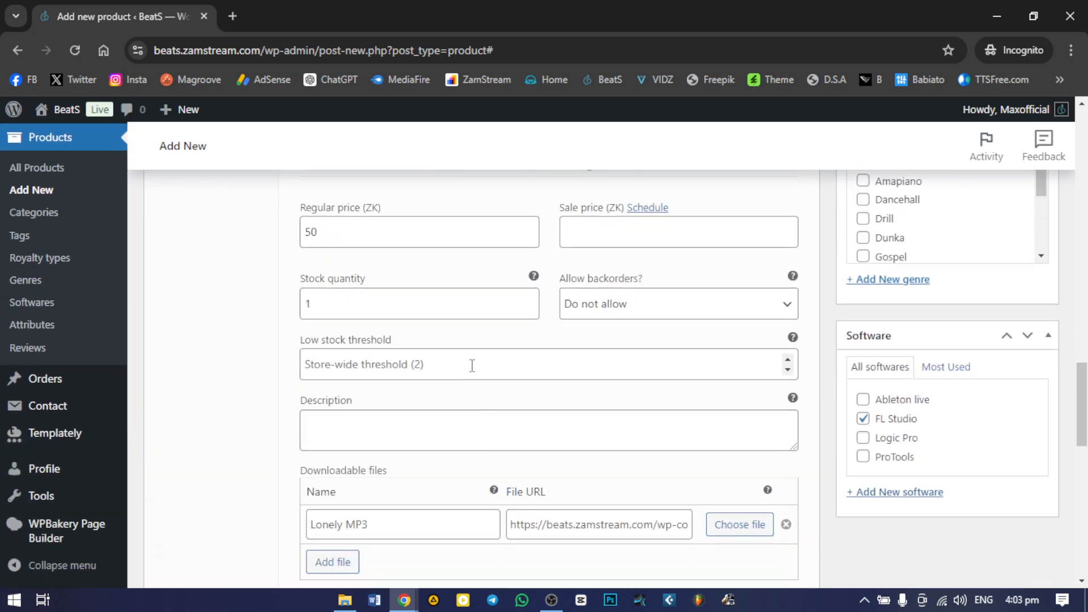
left_click(519, 423)
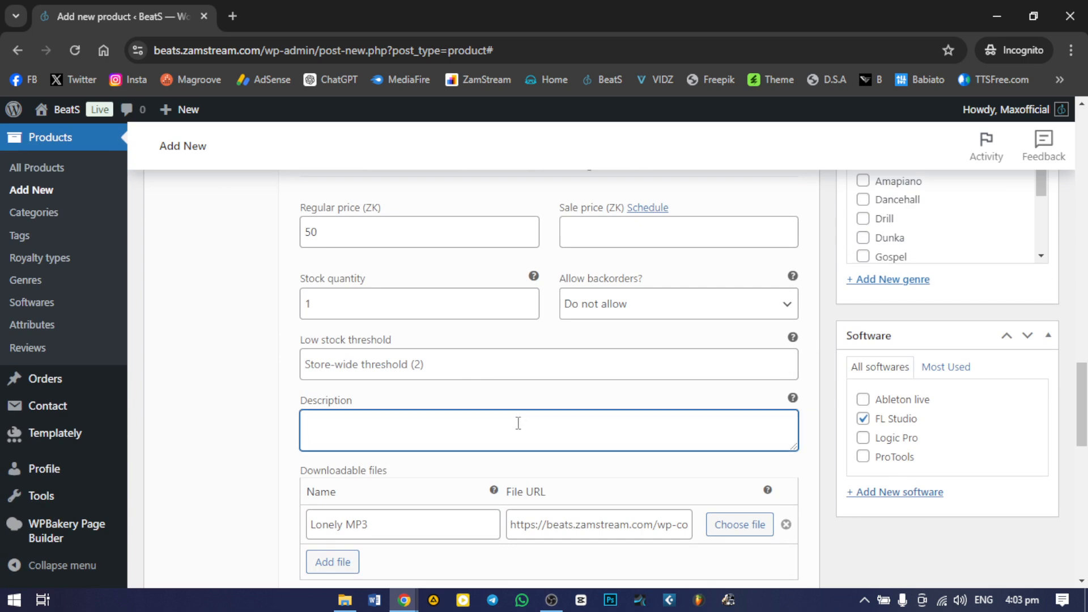
type("You get an MP3 file with the Wave File as well")
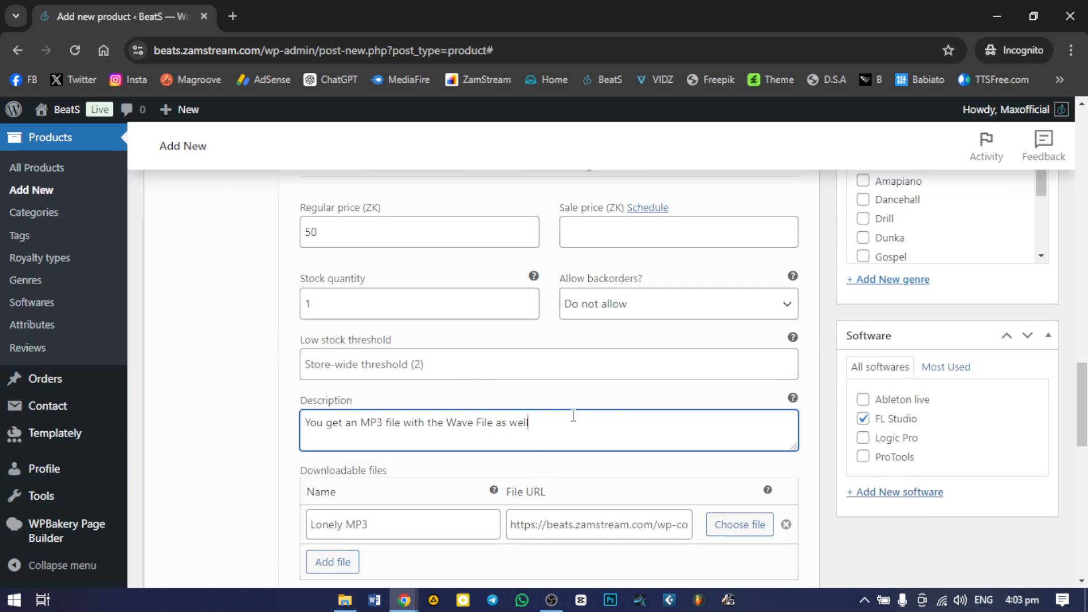
left_click_drag(574, 416, 407, 427)
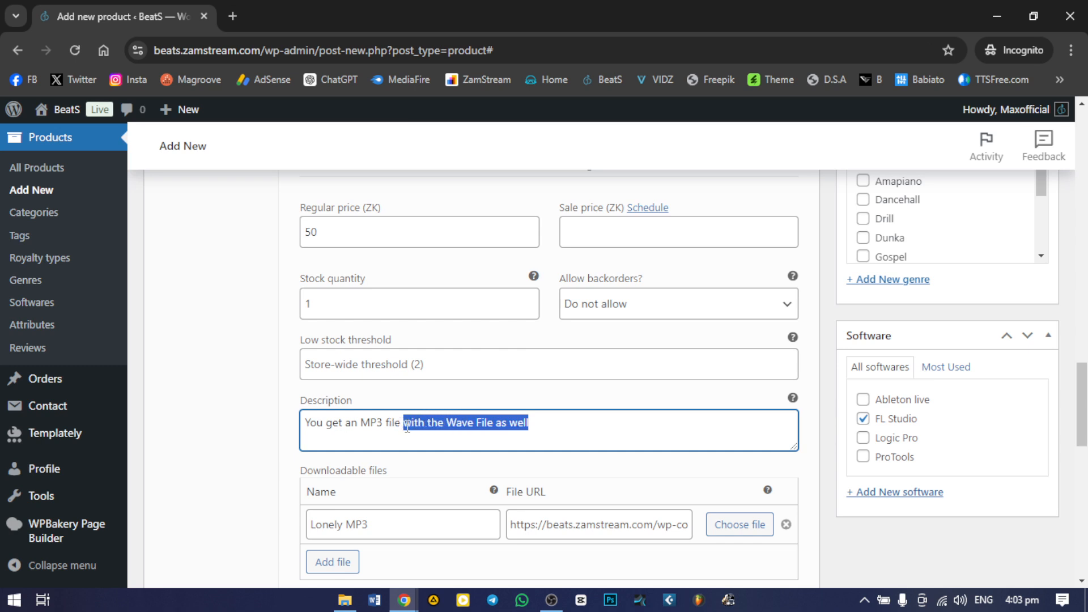
key("BackSpace")
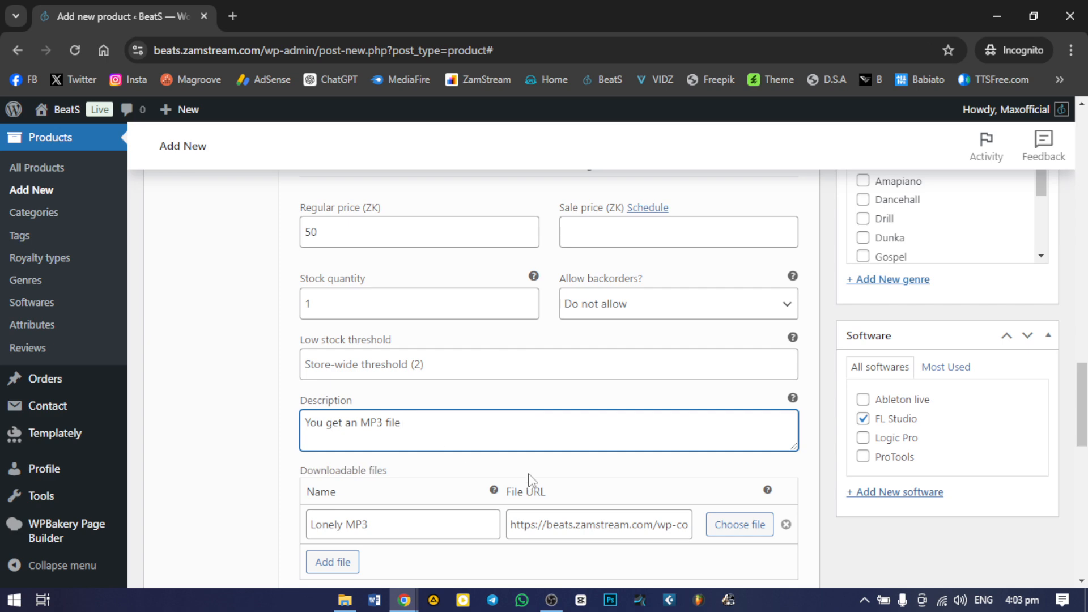
Enable stock management for the WAVE License variation and set its stock quantity to 1.
scroll(619, 348, "down", 4)
scroll(593, 338, "up", 8)
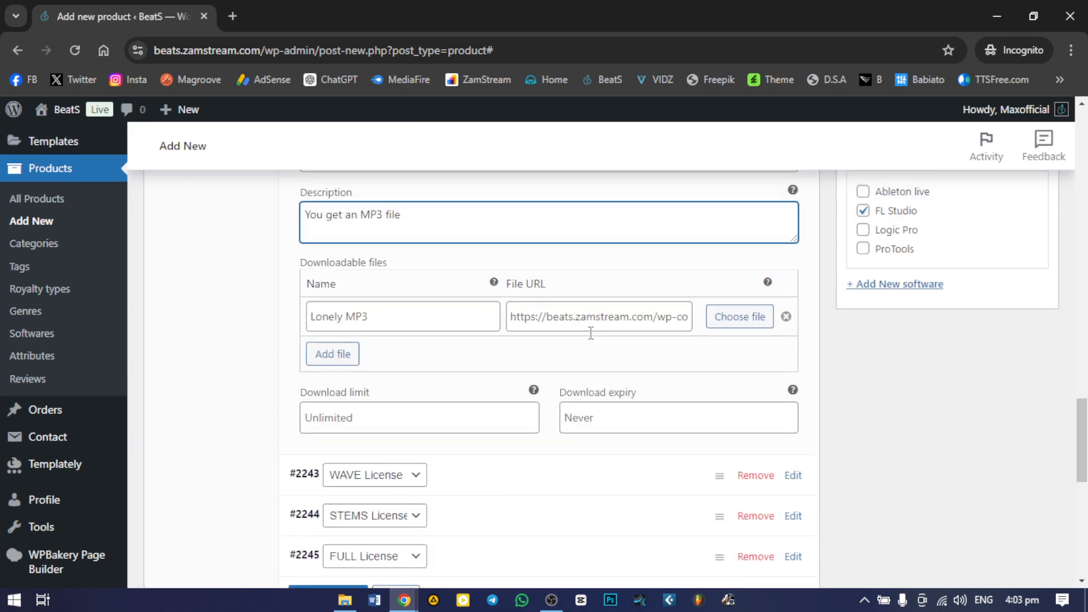
scroll(513, 312, "up", 1)
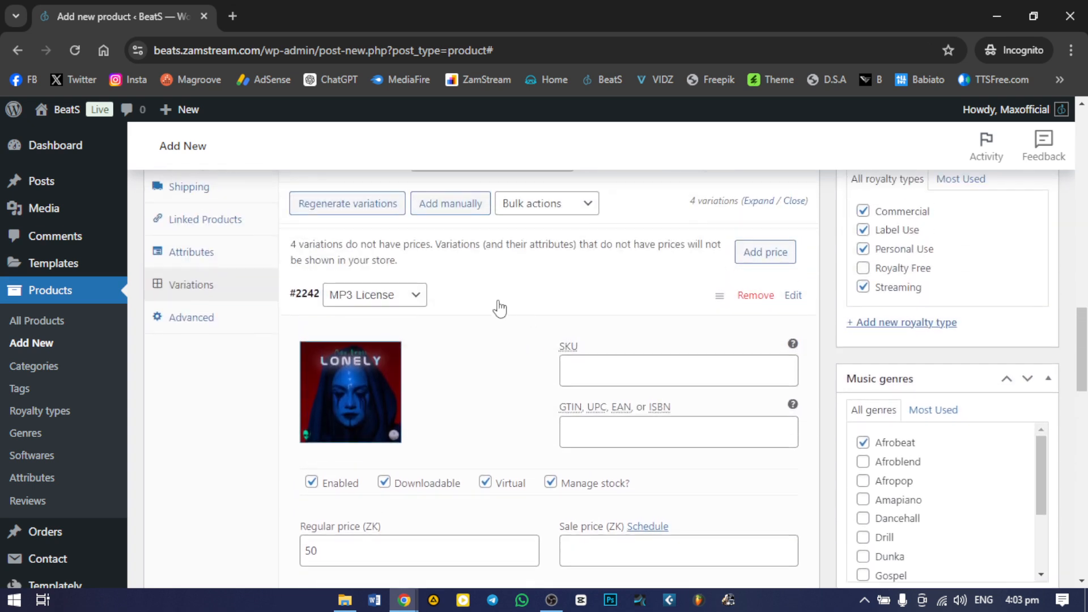
left_click(499, 306)
left_click(503, 343)
scroll(555, 374, "down", 3)
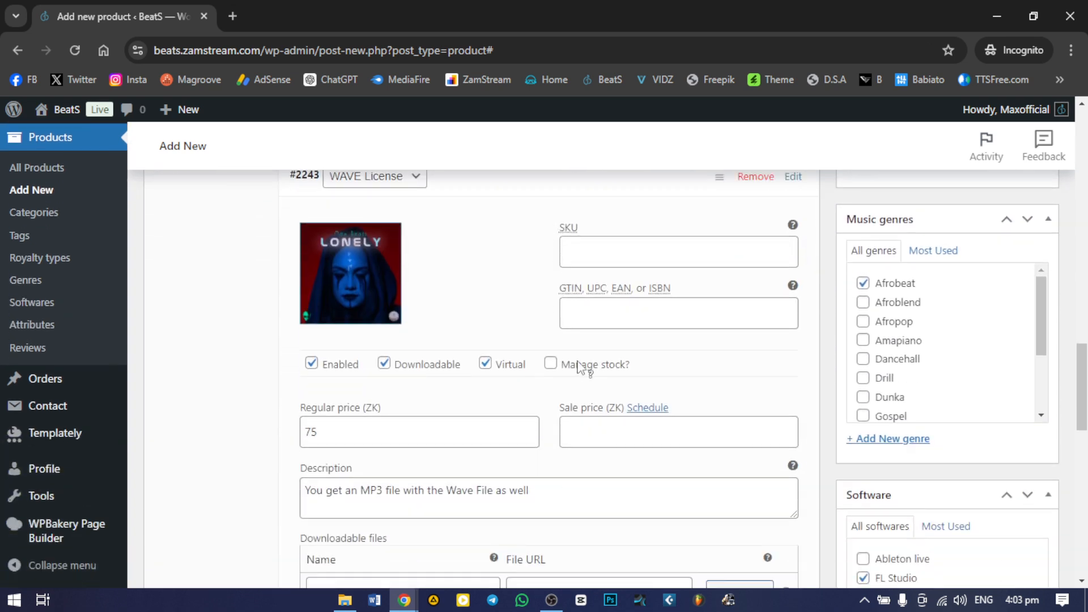
left_click(550, 363)
scroll(437, 384, "down", 3)
left_click_drag(363, 348, 248, 362)
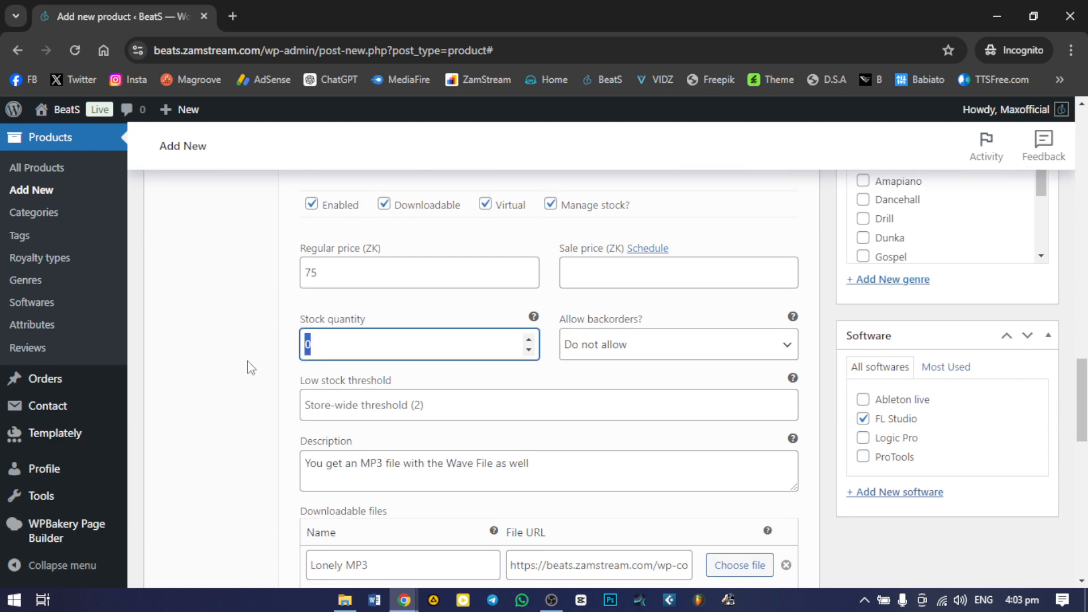
type("1")
Expand the STEMS License variation and set its image to the Lonely cover art from the media library.
scroll(247, 369, "down", 7)
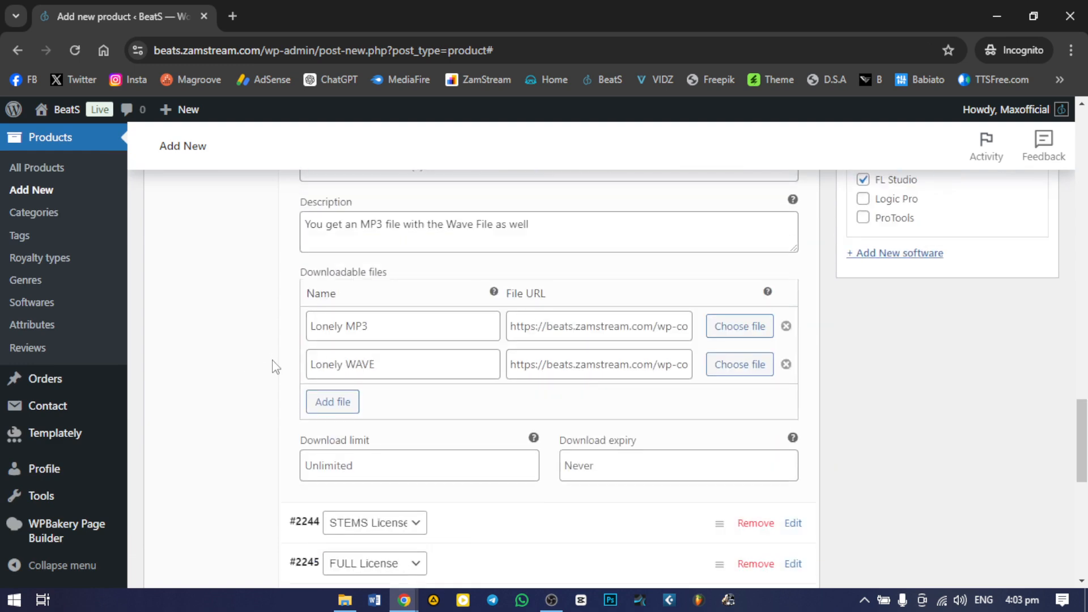
left_click(516, 375)
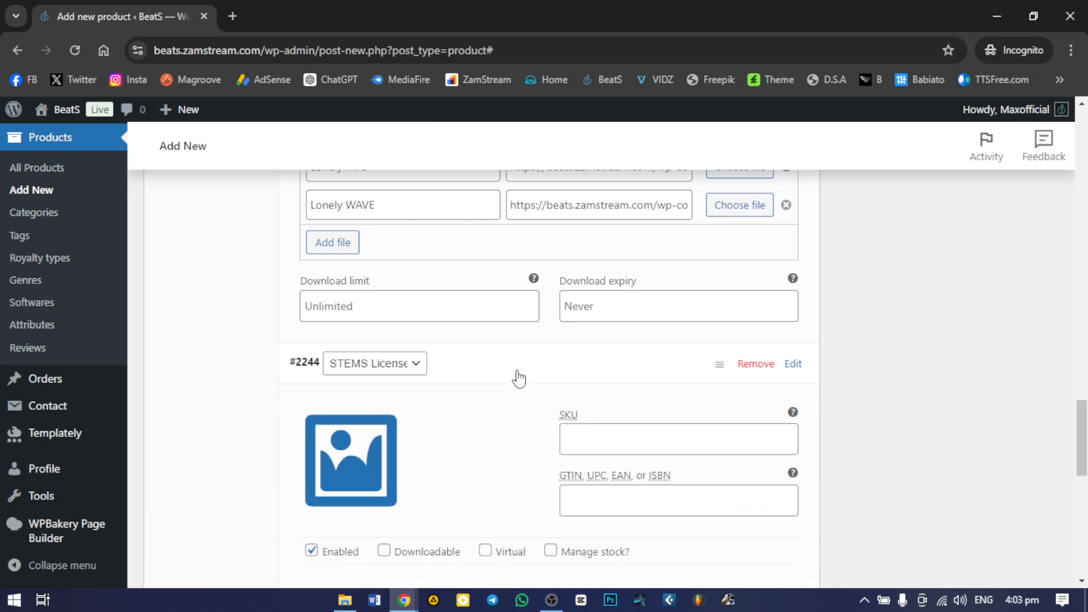
scroll(517, 377, "down", 3)
left_click(343, 331)
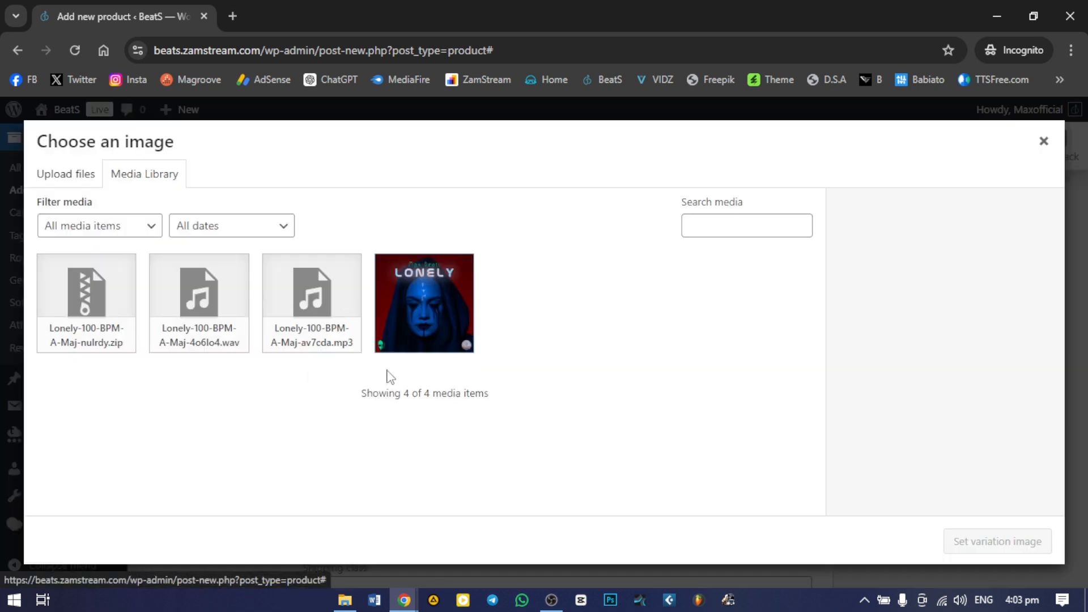
left_click(413, 305)
left_click(1010, 539)
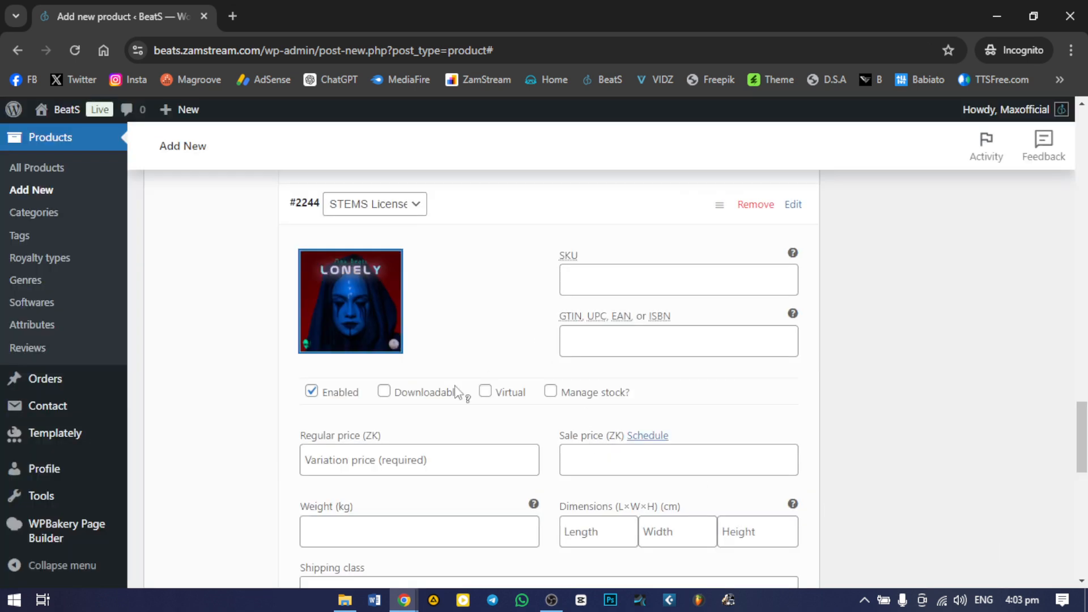
Mark the STEMS License variation as downloadable and virtual, and enable its stock management.
left_click(401, 391)
left_click(485, 391)
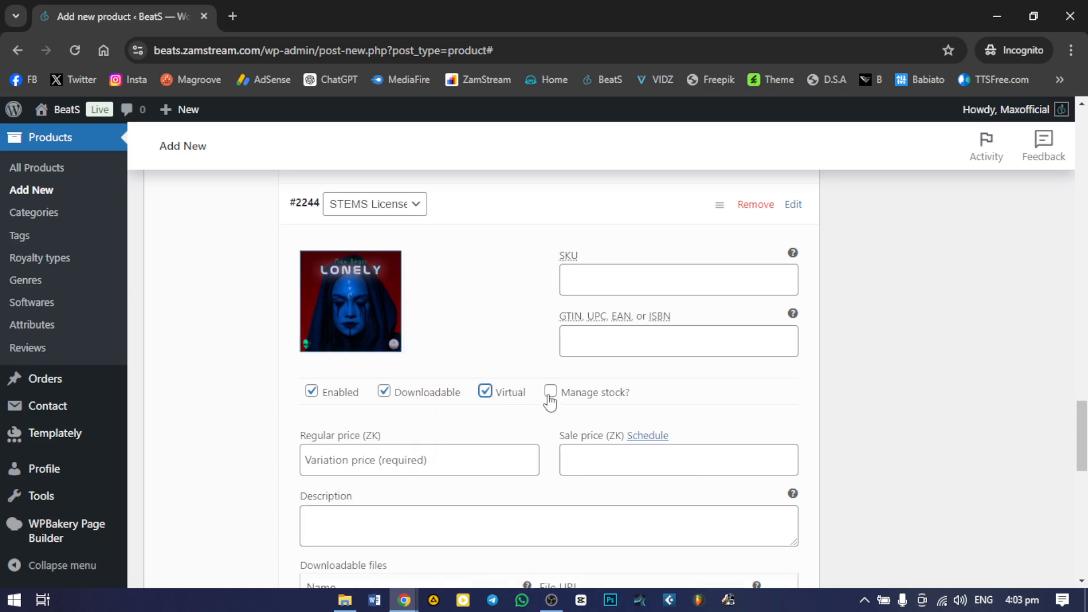
left_click(550, 394)
Set the STEMS License variation's regular price to 100 ZK.
scroll(362, 386, "down", 1)
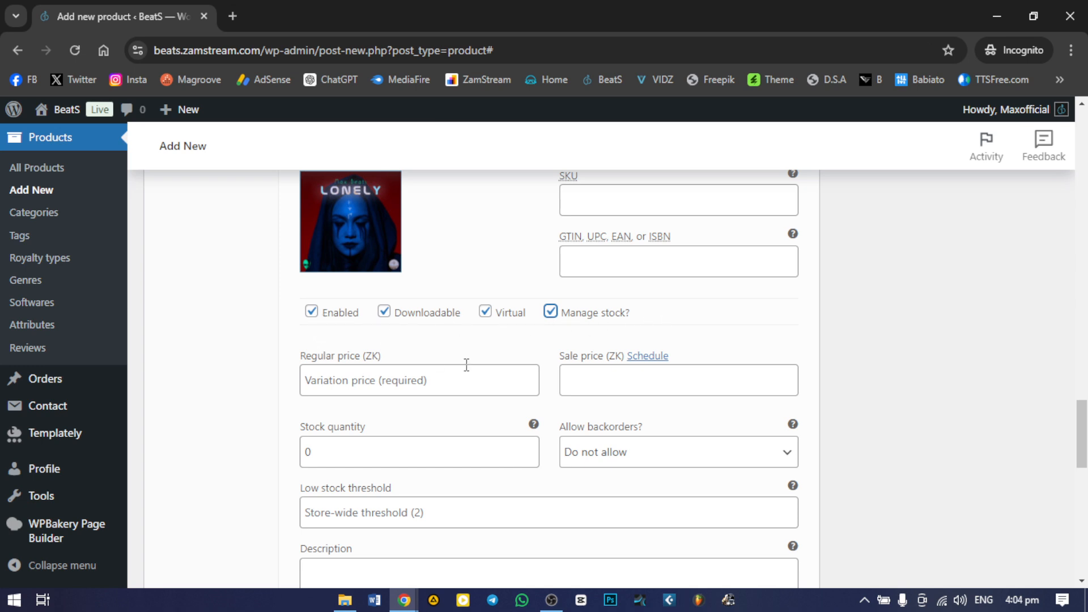
scroll(396, 328, "down", 1)
left_click(399, 301)
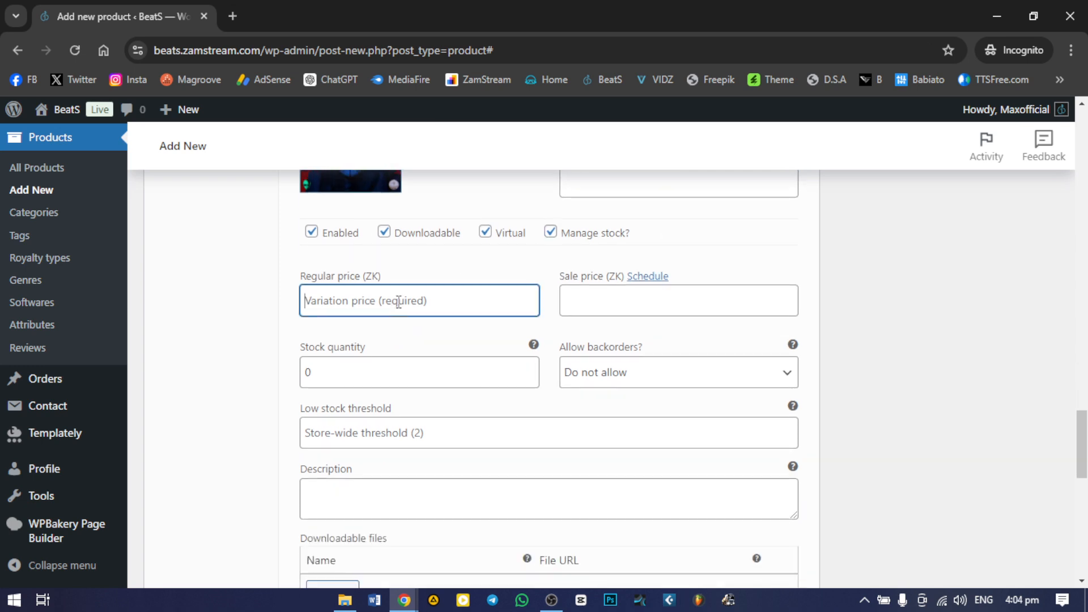
type("100")
scroll(403, 303, "up", 3)
scroll(437, 302, "down", 2)
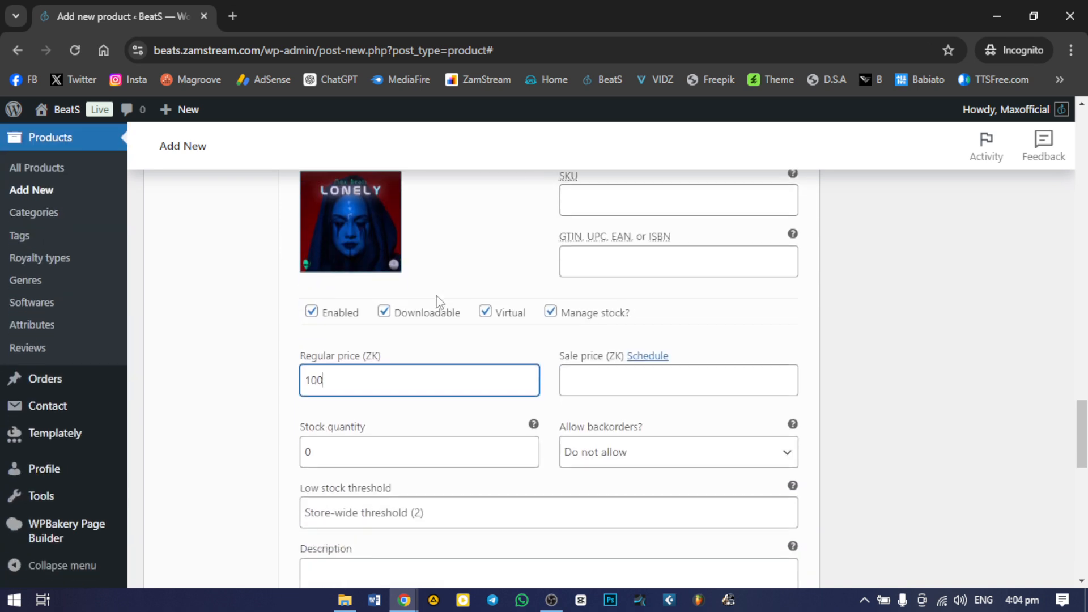
scroll(456, 358, "down", 1)
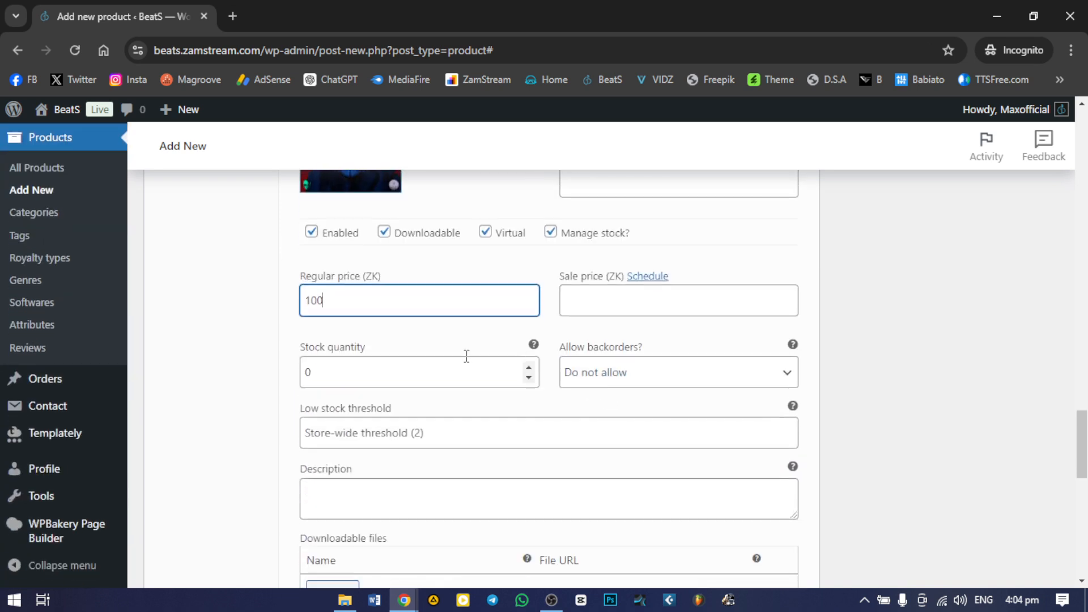
Try to set the STEMS License variation's stock quantity to 1.
double_click(434, 373)
type("1")
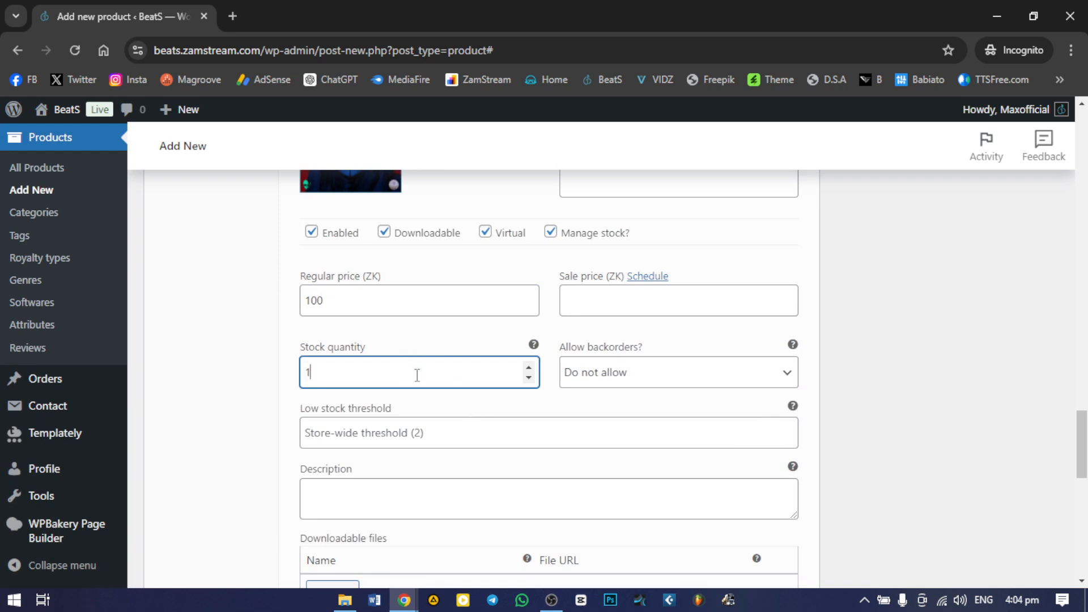
scroll(417, 375, "down", 1)
scroll(444, 367, "up", 1)
scroll(444, 374, "down", 2)
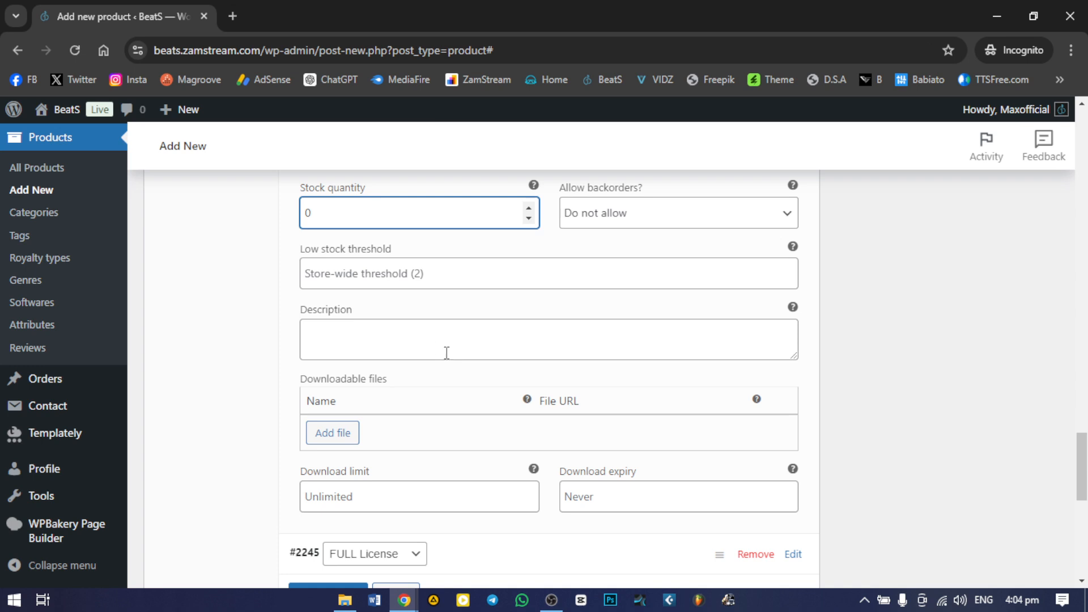
Enter "You get an MP3 file, the Wave File and the project file." as the STEMS License variation's description.
left_click(438, 342)
type("You get an MP3 file with the Wave File as well")
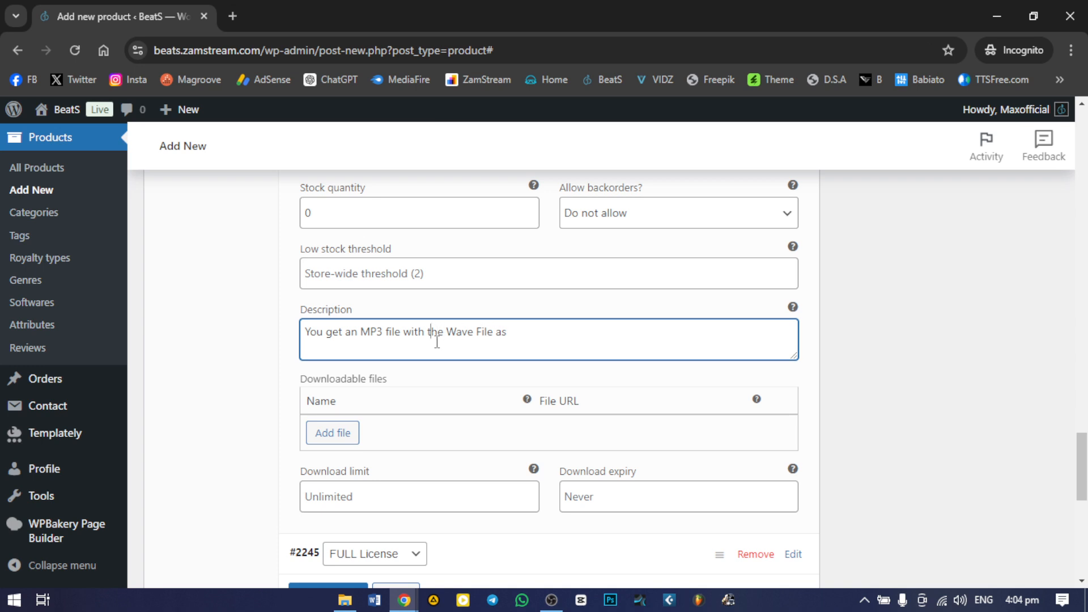
key("BackSpace")
key("BackSpace")
key("BackSpace")
key("BackSpace")
key("BackSpace")
type(",")
type("and The")
key("BackSpace")
key("BackSpace")
type("the project file.")
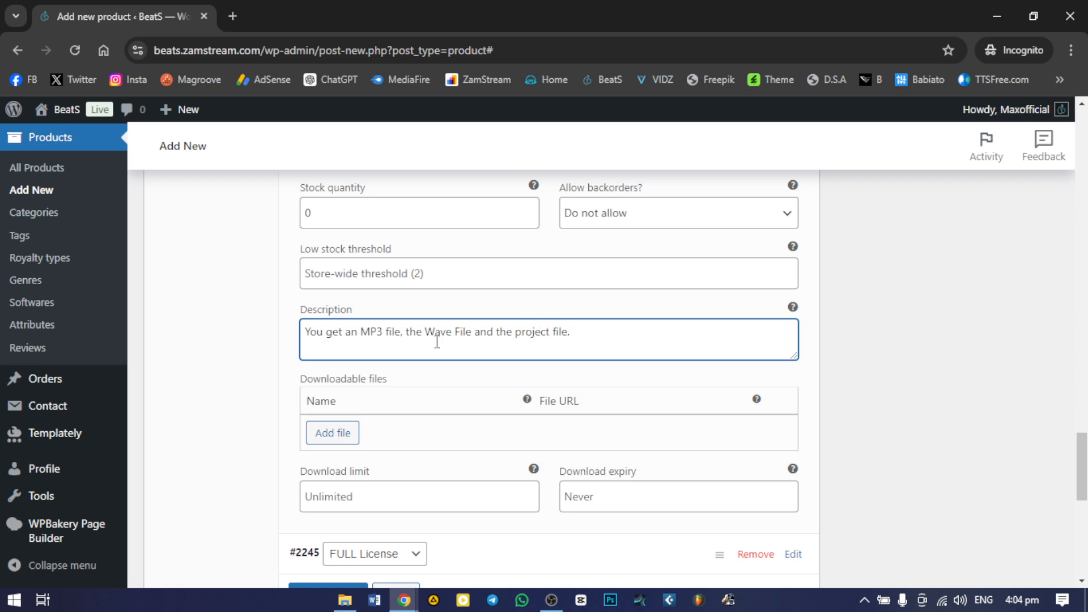
key("ctrl+a")
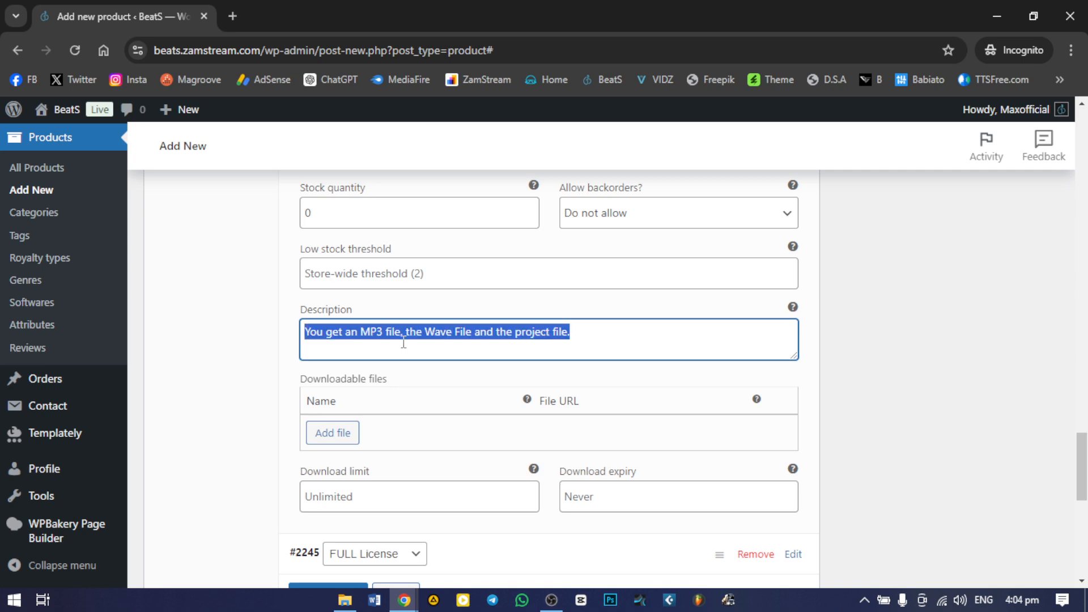
left_click(599, 343)
Add three downloadable file rows to the STEMS License variation.
scroll(635, 340, "down", 3)
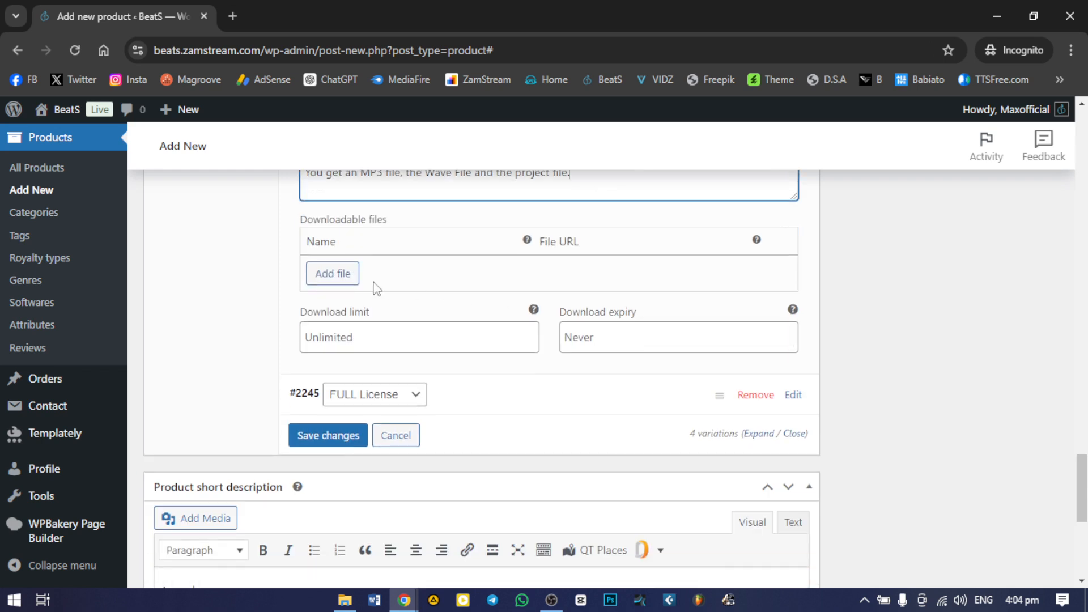
left_click(339, 274)
left_click(346, 314)
left_click(349, 352)
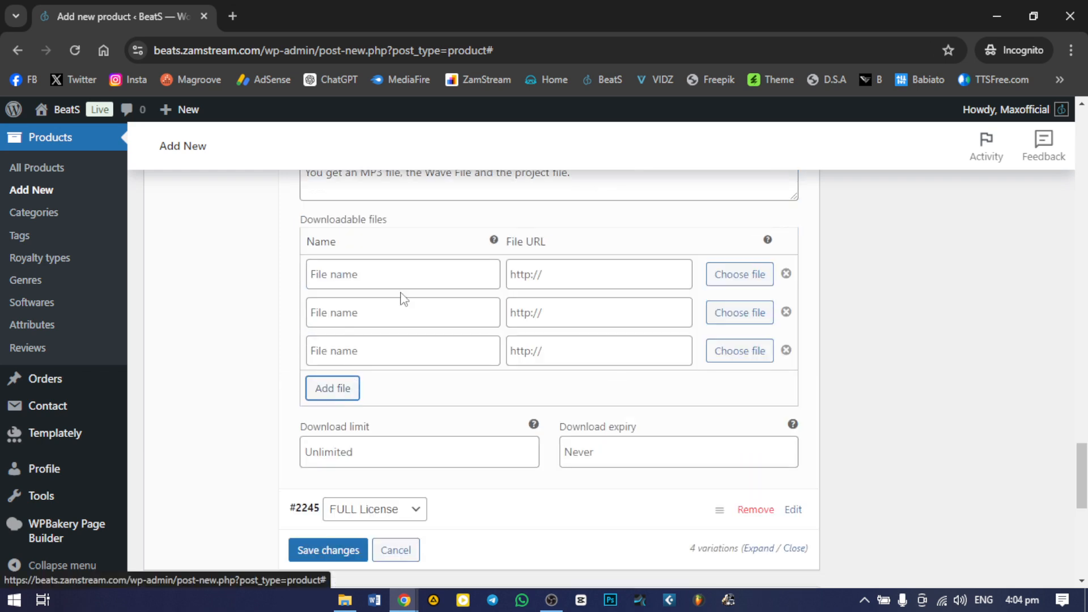
Name the STEMS License variation's first downloadable file "Lonely MP3" and link it to Lonely-100-BPM-A-Maj-av7cda.mp3 from the media library.
left_click(468, 277)
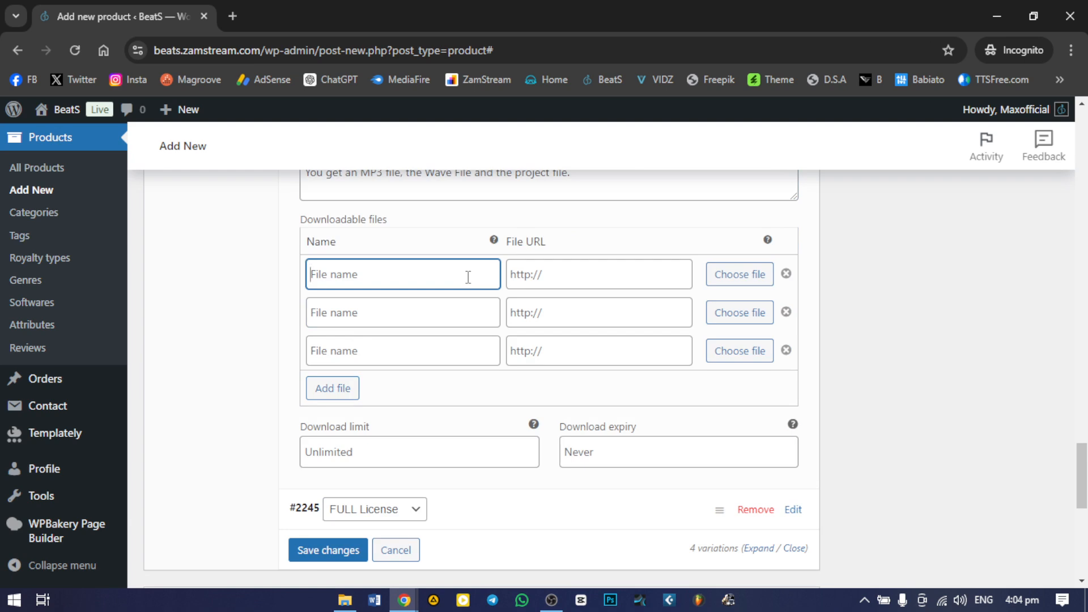
type("Lonely MP3")
left_click(759, 278)
left_click(351, 313)
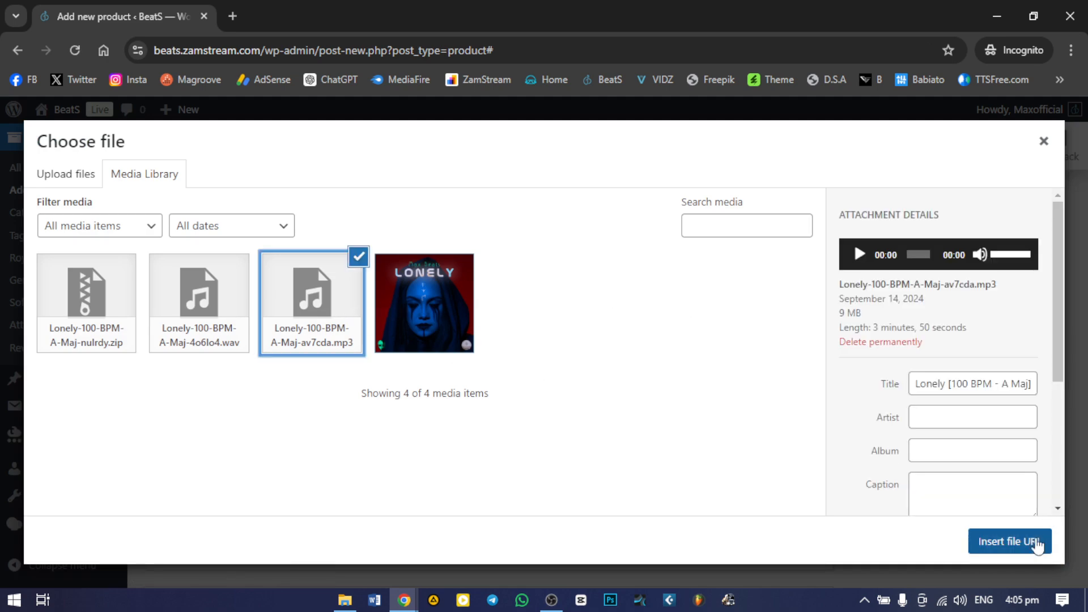
left_click(1035, 542)
Name the STEMS License variation's second downloadable file "Lonely WAVE" and link it to Lonely-100-BPM-A-Maj-4o6lo4.wav from the media library.
left_click(470, 316)
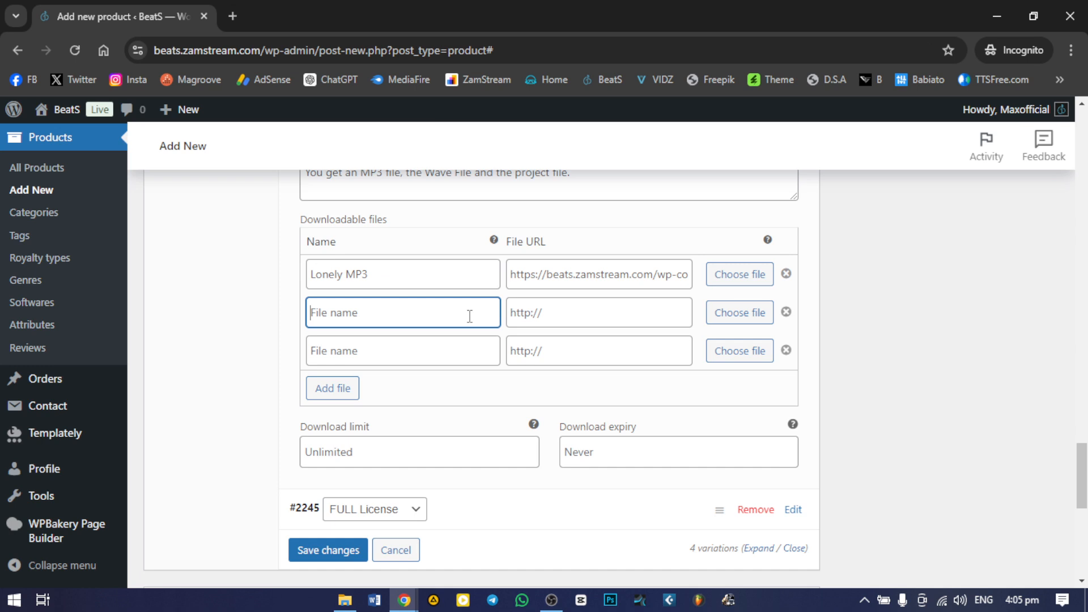
type("Lonely WAVE")
left_click(738, 314)
left_click(239, 308)
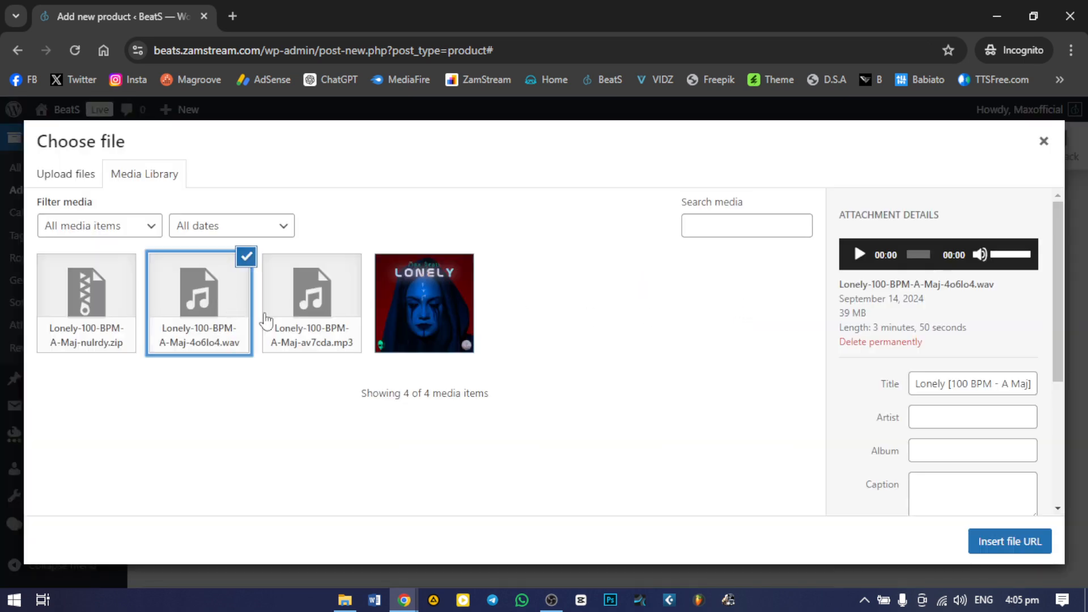
left_click(997, 540)
Name the STEMS License variation's third downloadable file "Lonely STEMS" and link it to Lonely-100-BPM-A-Maj-nulrdy.zip from the media library.
left_click(421, 351)
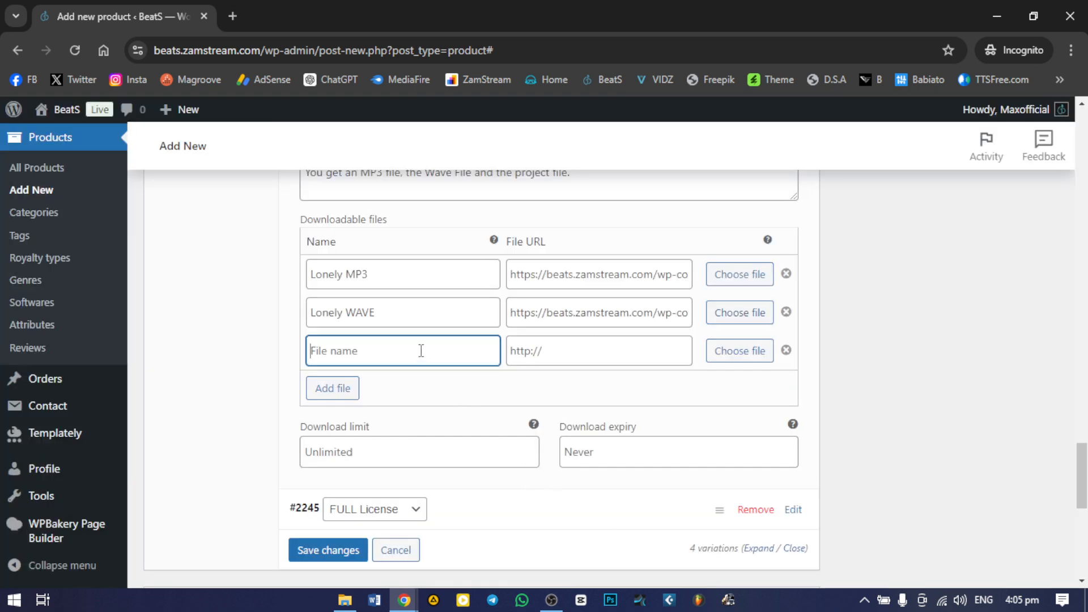
type("Lonely")
type(" Stem")
type("EMS")
left_click(739, 350)
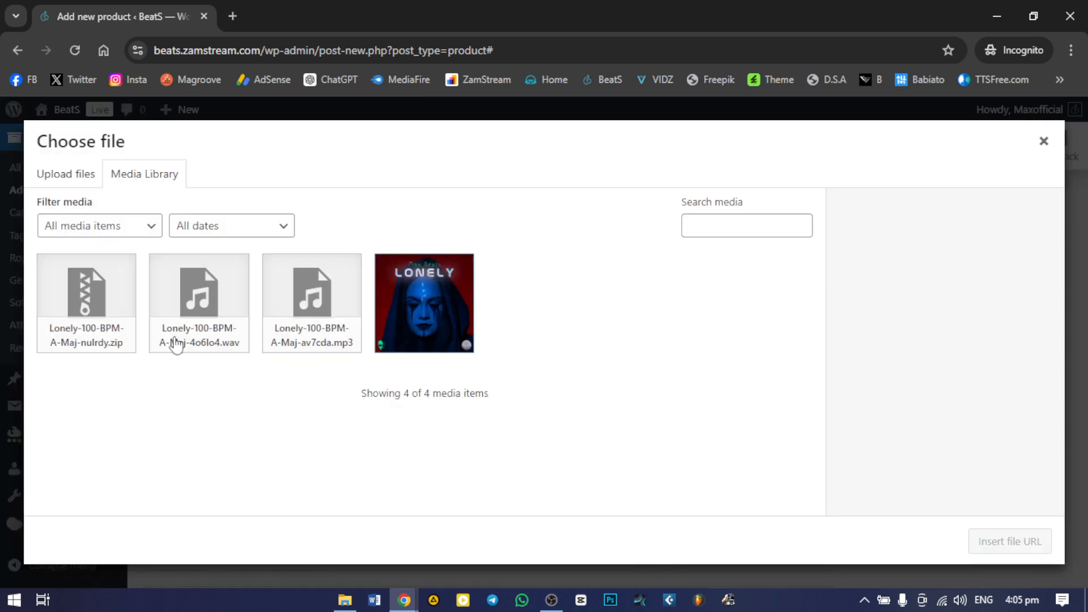
left_click(95, 327)
left_click(994, 540)
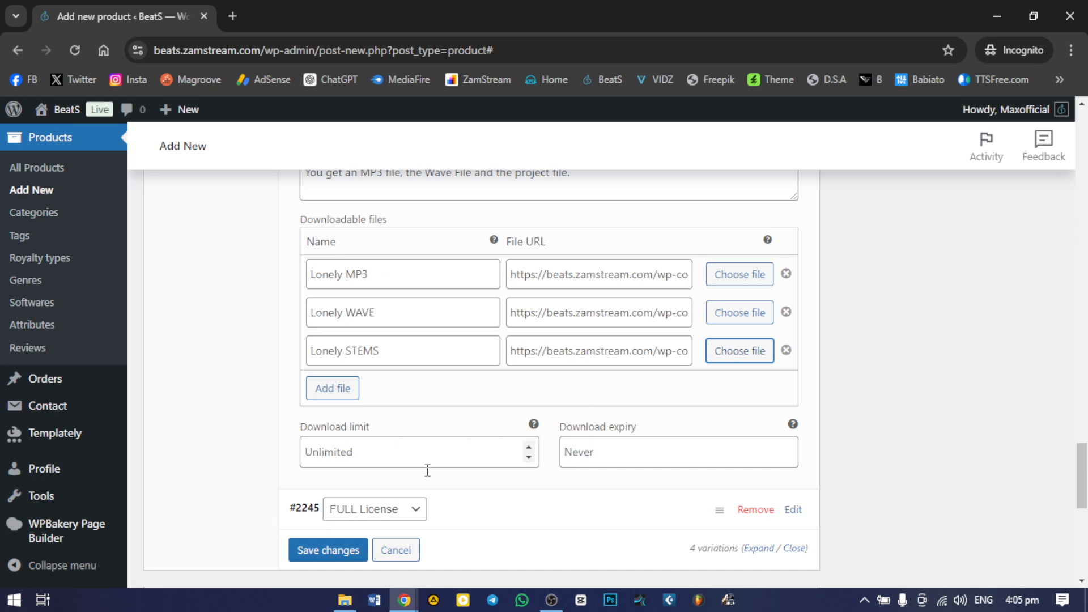
Set the STEMS License variation's stock quantity to 1.
scroll(586, 460, "up", 5)
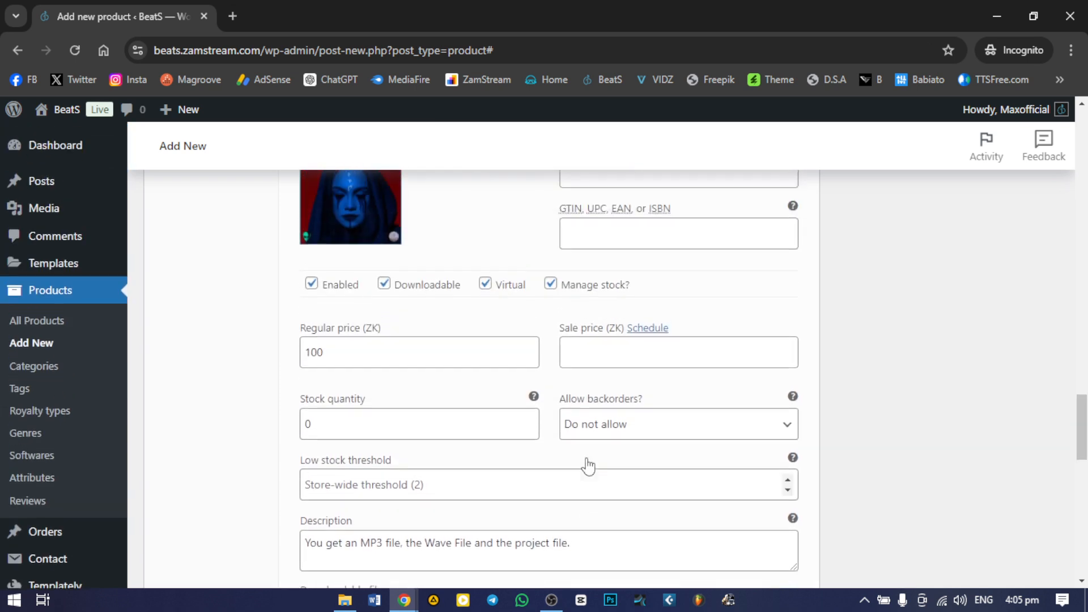
scroll(588, 465, "up", 1)
double_click(334, 451)
type("1")
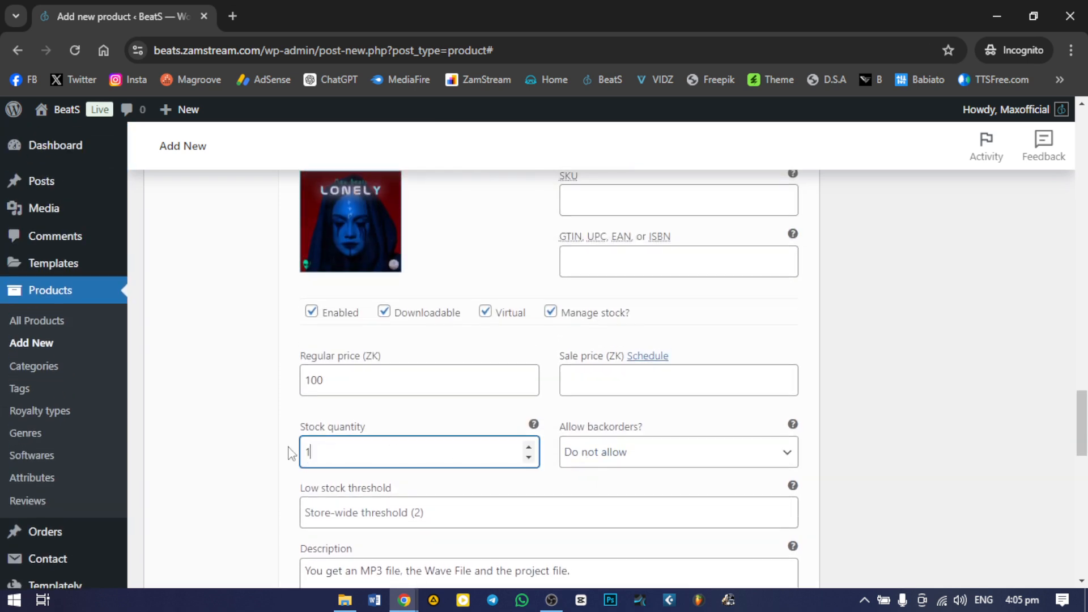
left_click(281, 446)
Collapse the details of the STEMS License and WAVE License variations.
scroll(323, 399, "up", 3)
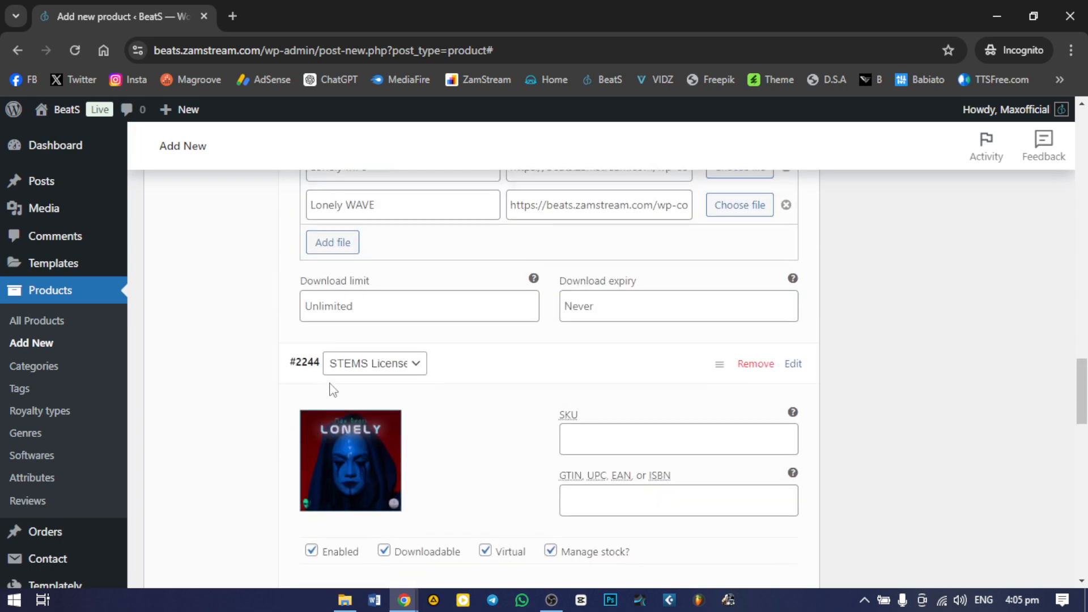
left_click(547, 374)
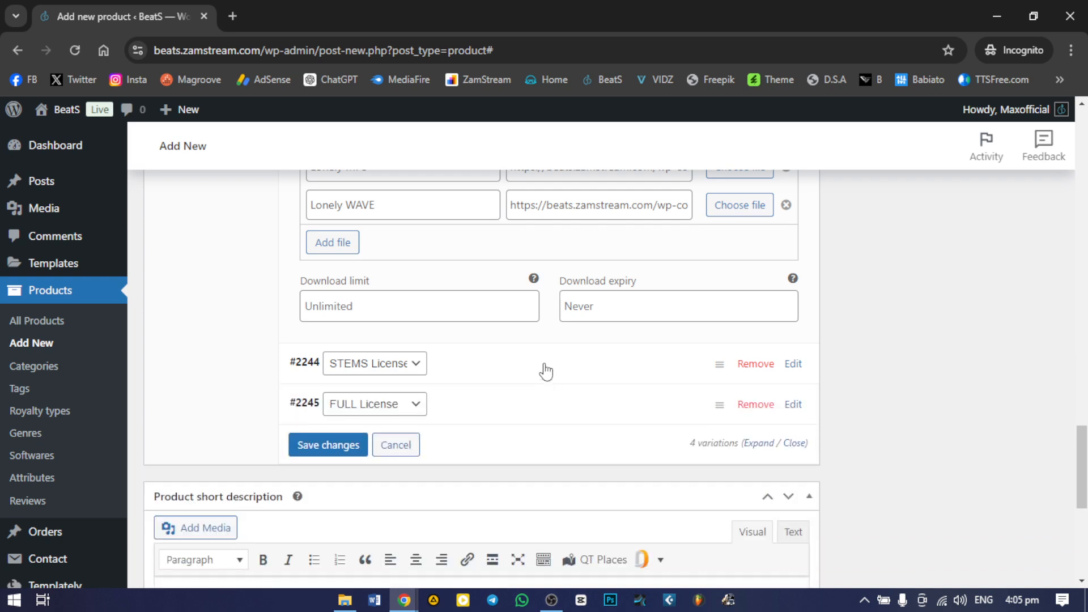
scroll(525, 379, "up", 7)
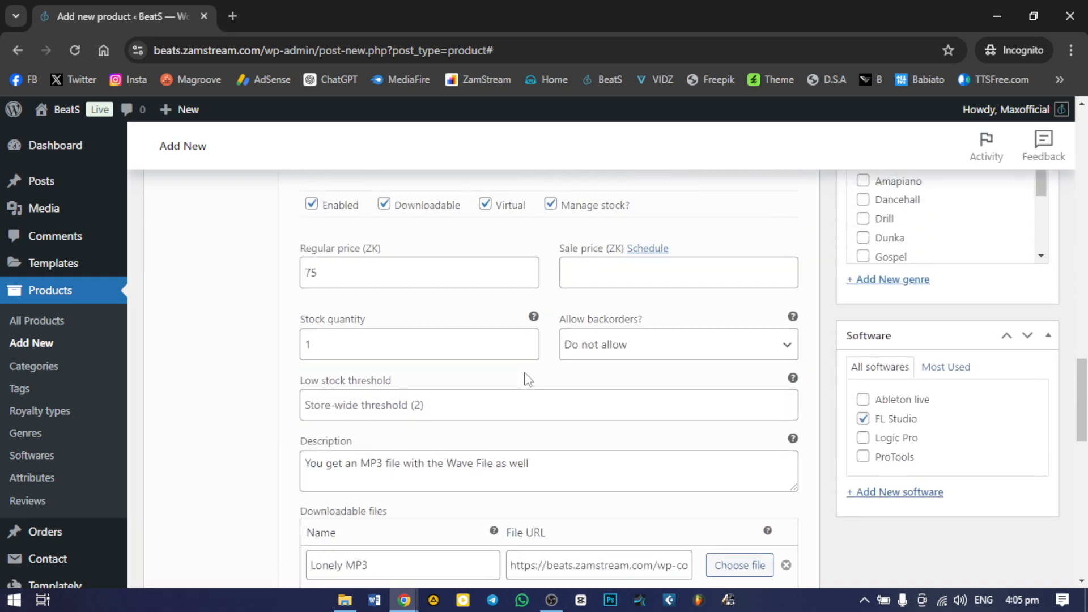
scroll(528, 380, "up", 4)
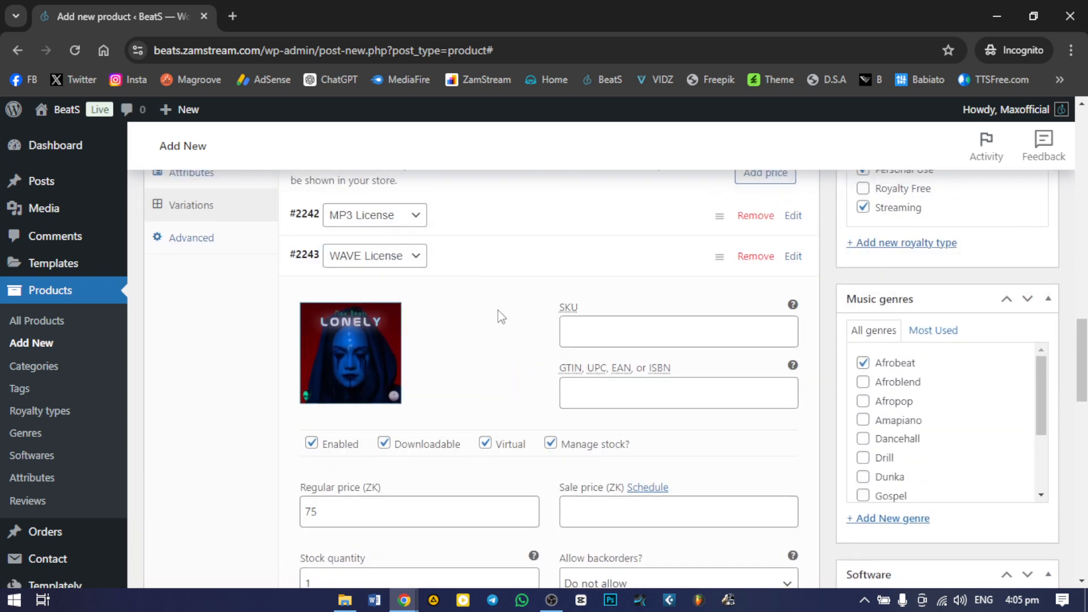
left_click(481, 272)
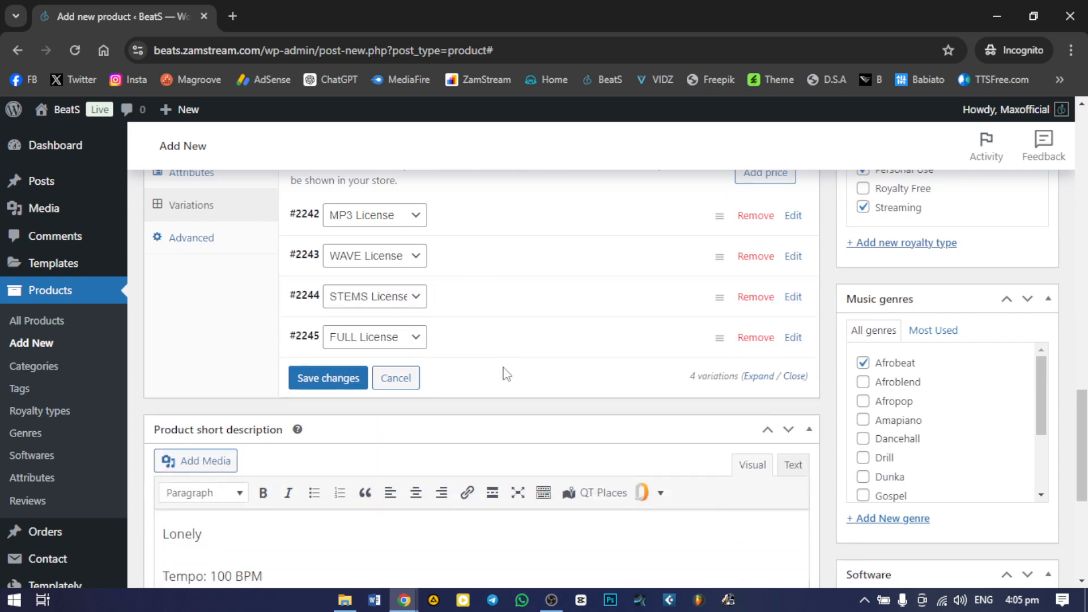
Expand the FULL License variation and set its image to the Lonely cover Lonely-CA.jpg from the media library.
left_click(494, 338)
scroll(428, 400, "down", 3)
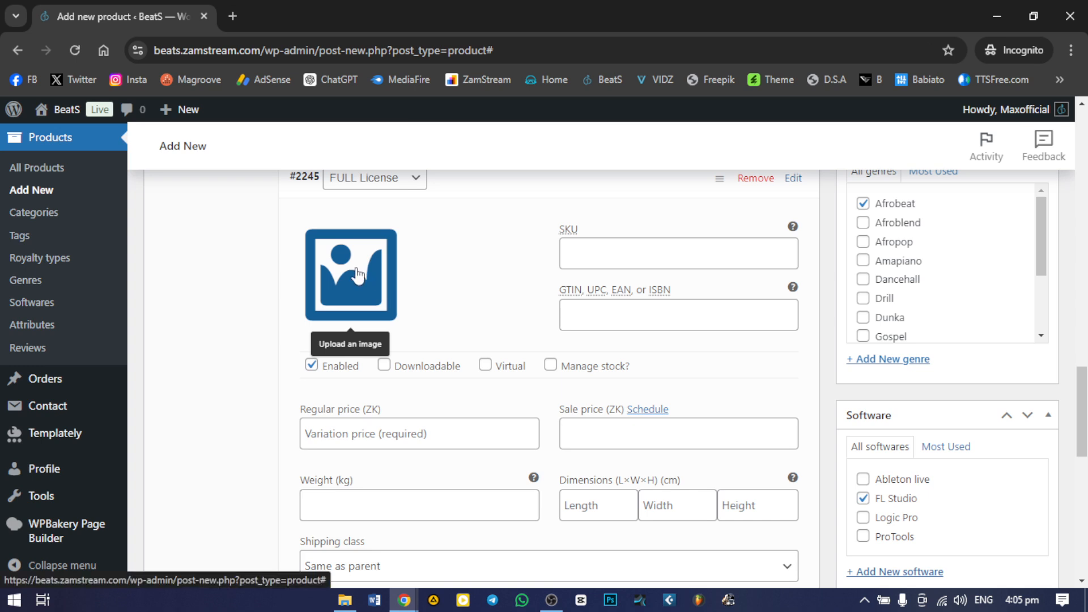
left_click(343, 305)
left_click(423, 340)
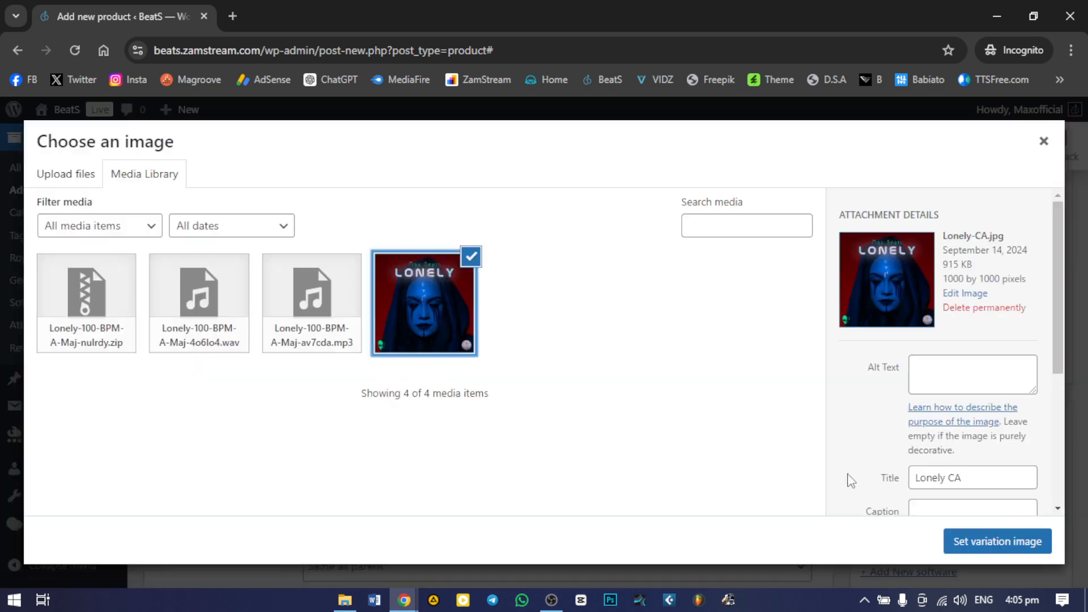
left_click(967, 541)
Mark the FULL License variation as downloadable and virtual, and turn on stock management for it.
left_click(384, 364)
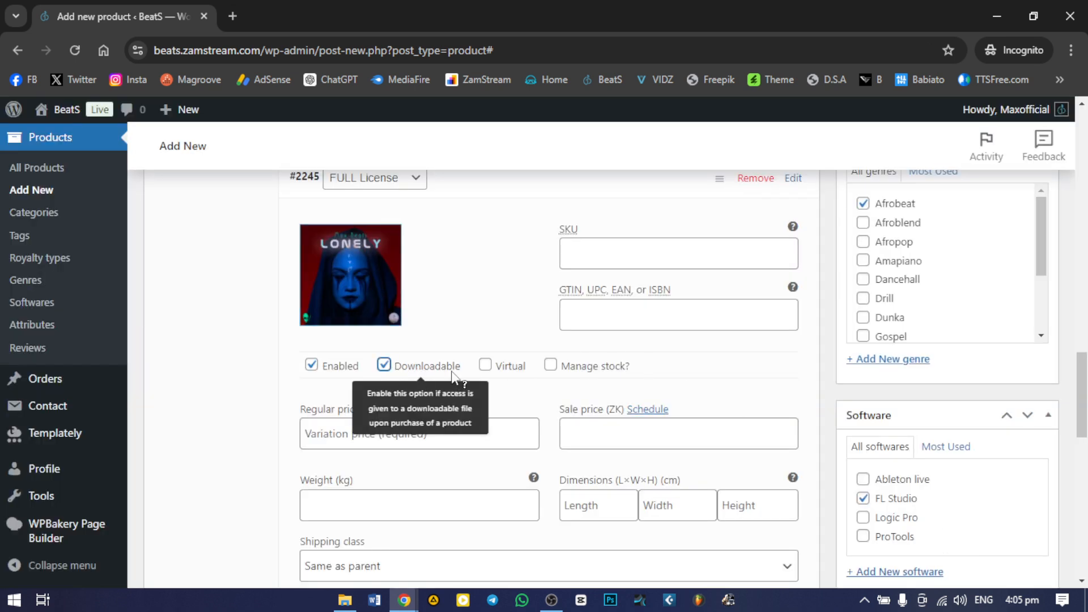
left_click(485, 364)
left_click(551, 365)
Set the FULL License variation's regular price to 150 ZK and its stock quantity to 1.
scroll(478, 385, "down", 1)
left_click(453, 353)
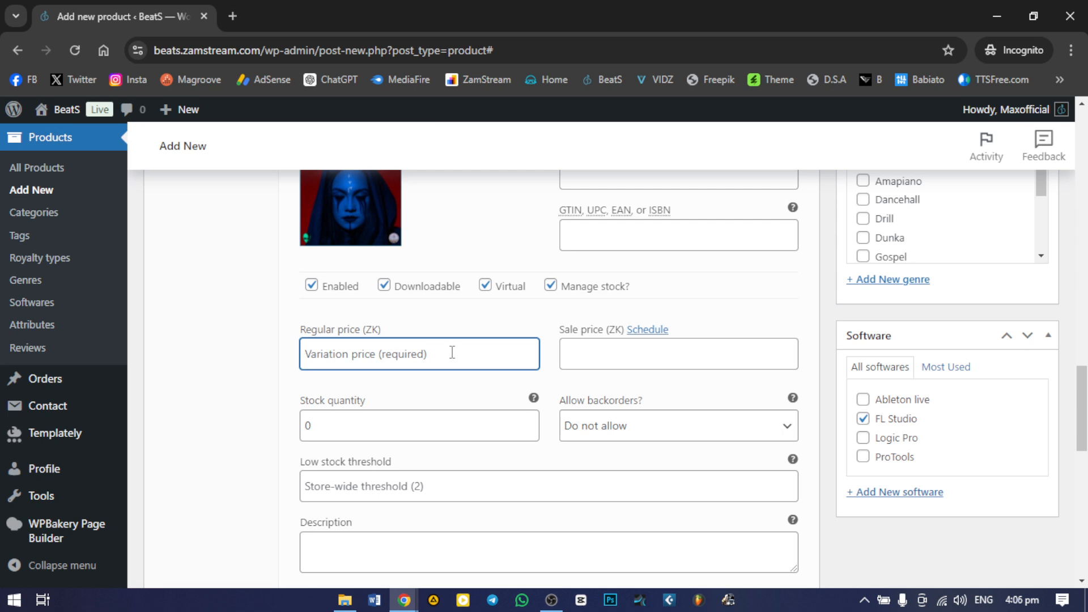
type("150")
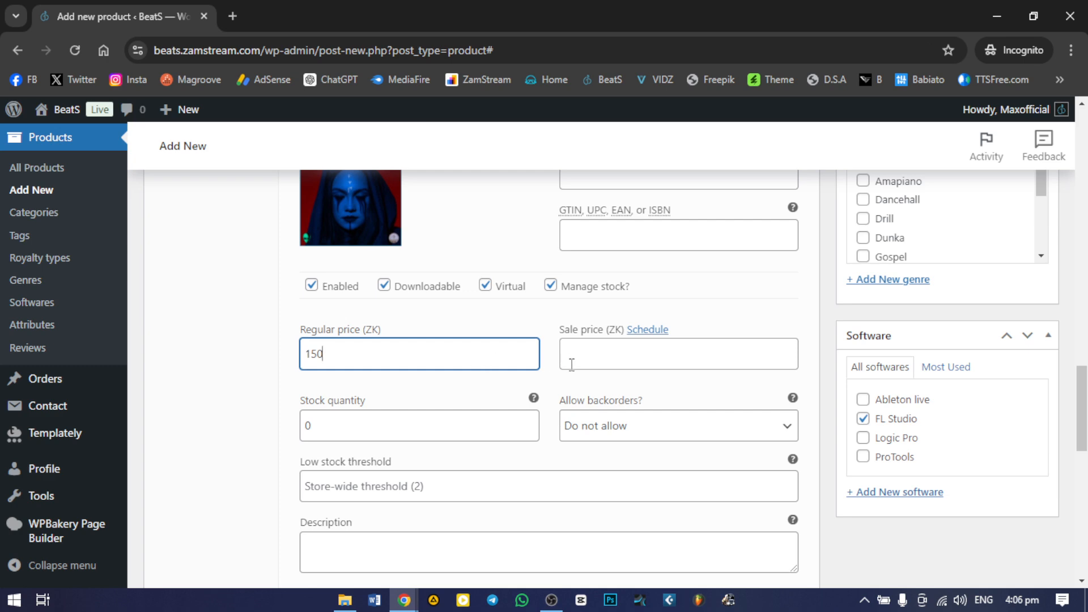
scroll(571, 365, "down", 1)
left_click(529, 341)
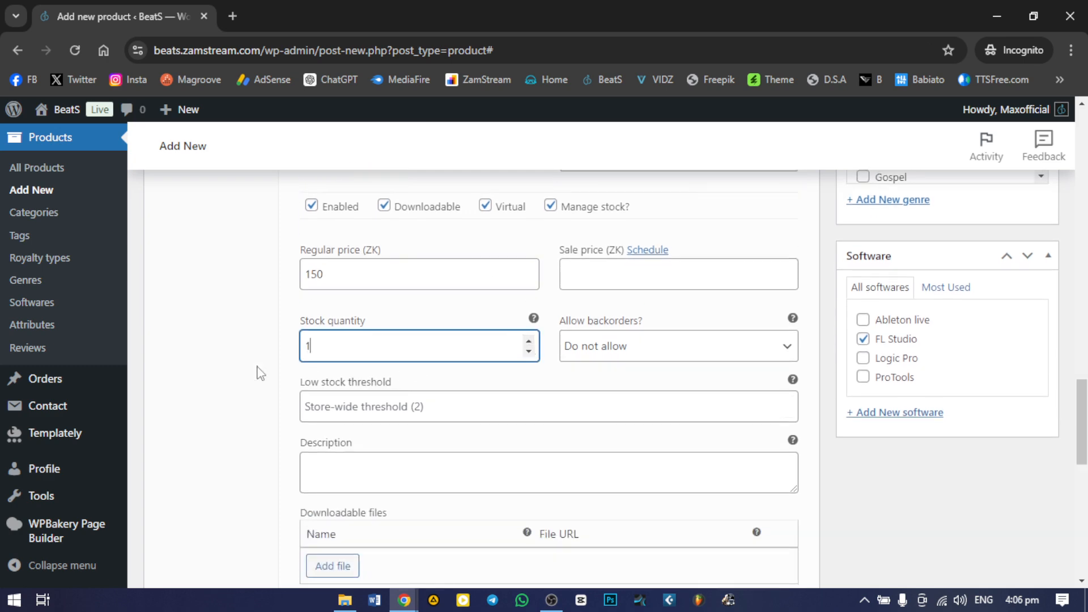
Enter the FULL License description "You get an MP3 file, the Wave File and the project file and you will have full liecense to this entire beat".
scroll(436, 454, "down", 2)
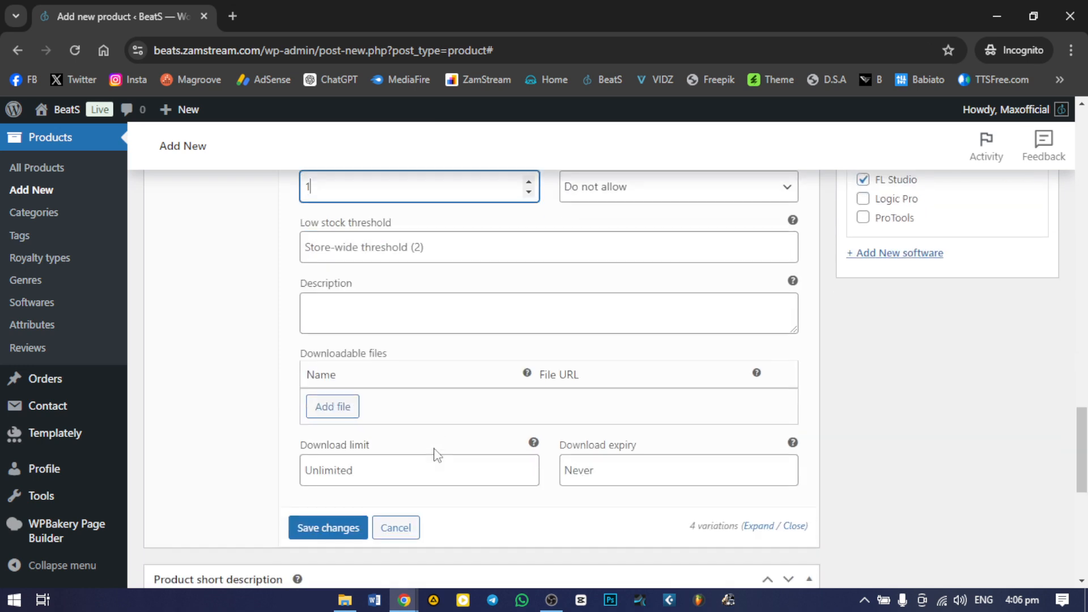
left_click(388, 320)
type("You get an MP3 file, the Wave File and the project file.")
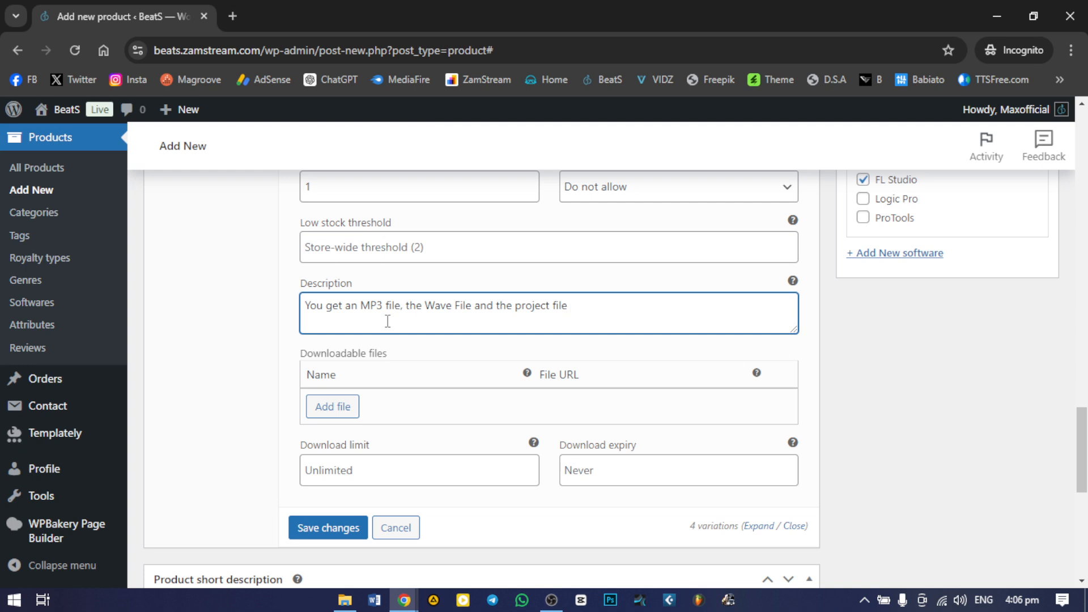
type("and you will have")
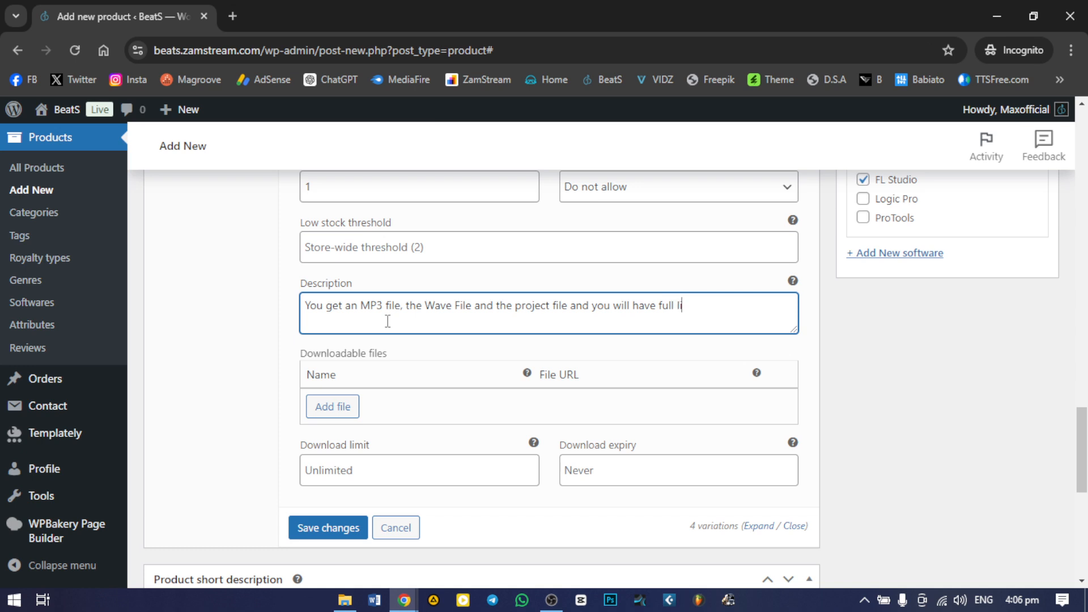
type("full liece")
type("to this entire be")
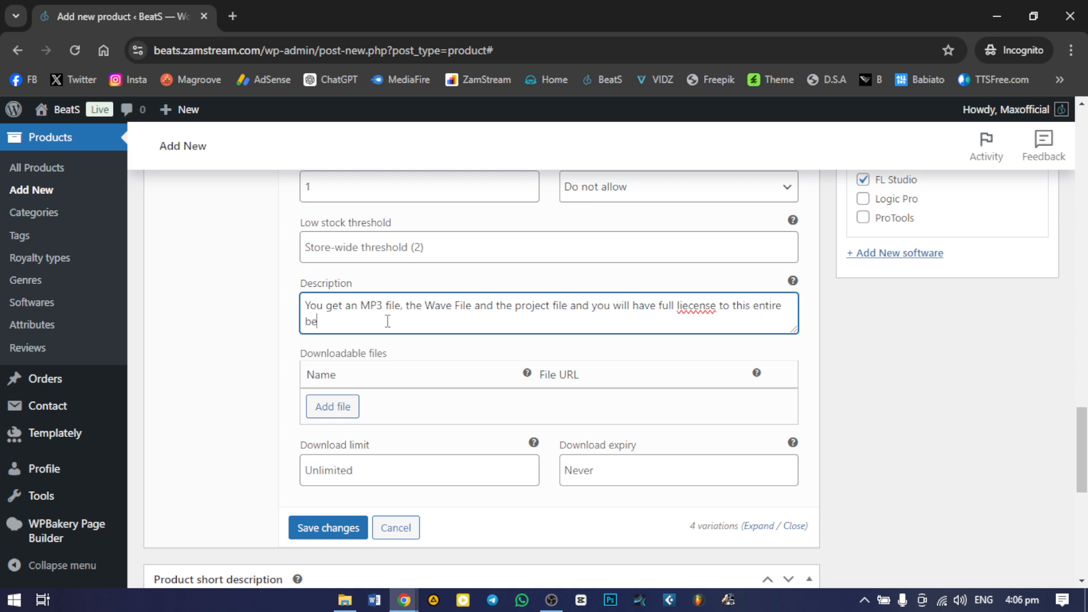
type("at")
key("BackSpace")
key("BackSpace")
type("at")
Correct the misspelled word "liecense" to "license" in the FULL License variation's description, staying on the product page.
right_click(695, 306)
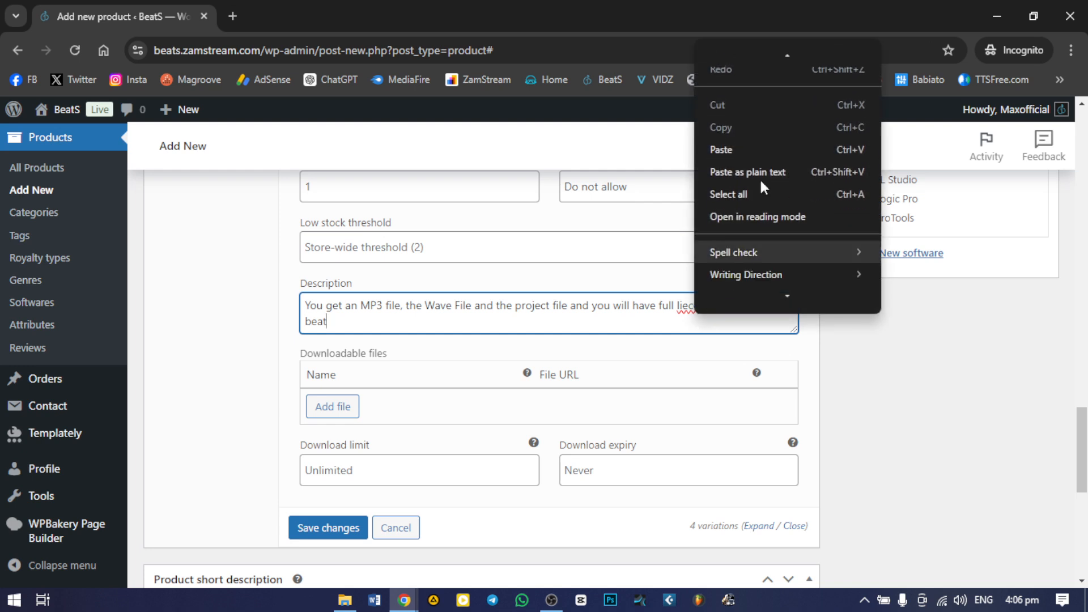
scroll(792, 204, "up", 2)
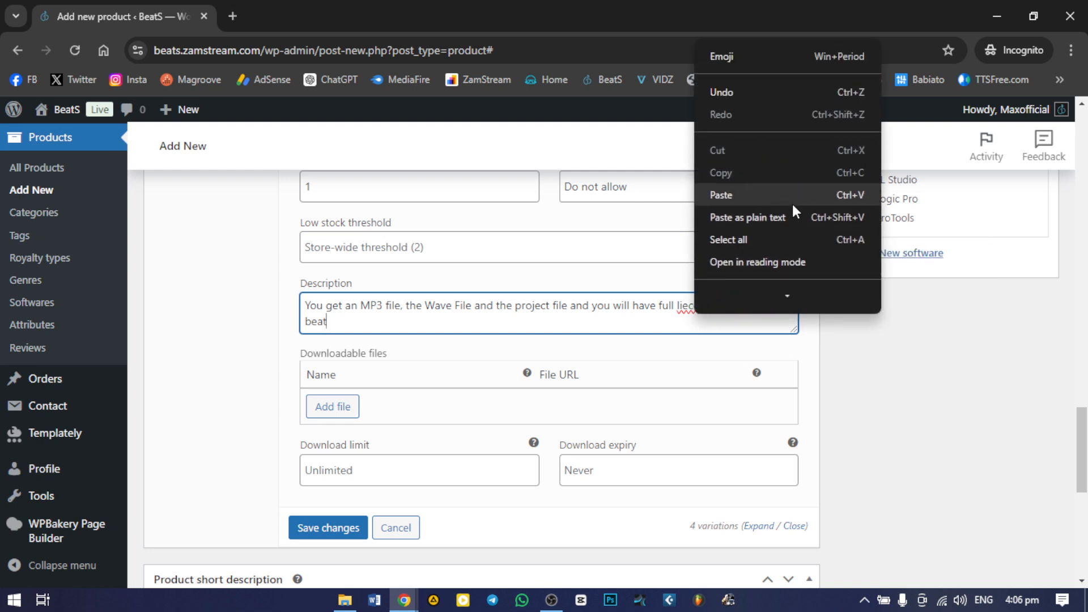
left_click(689, 304)
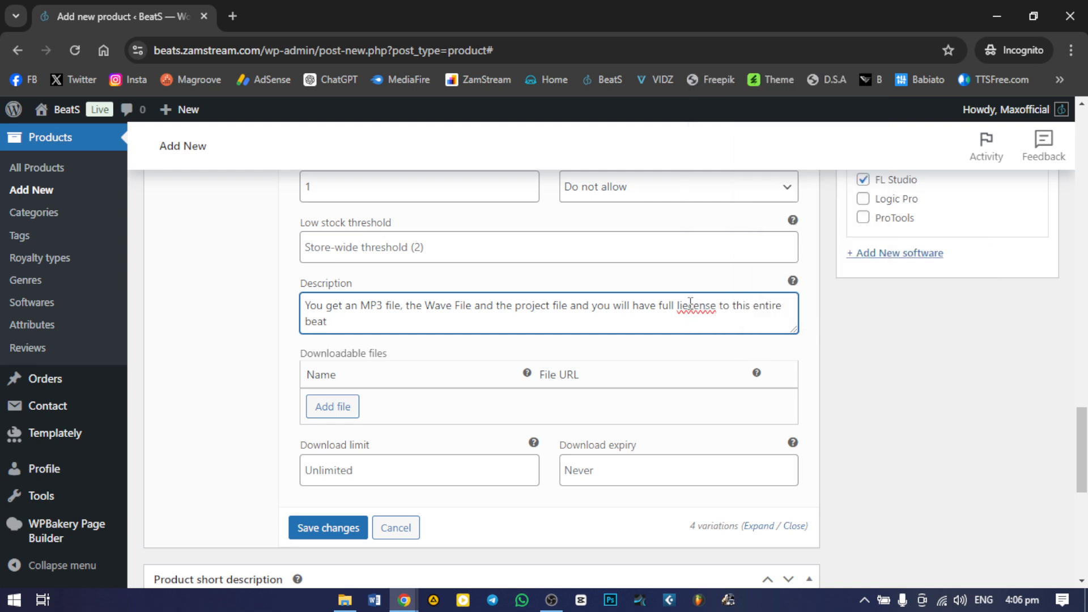
right_click(690, 303)
scroll(726, 115, "down", 1)
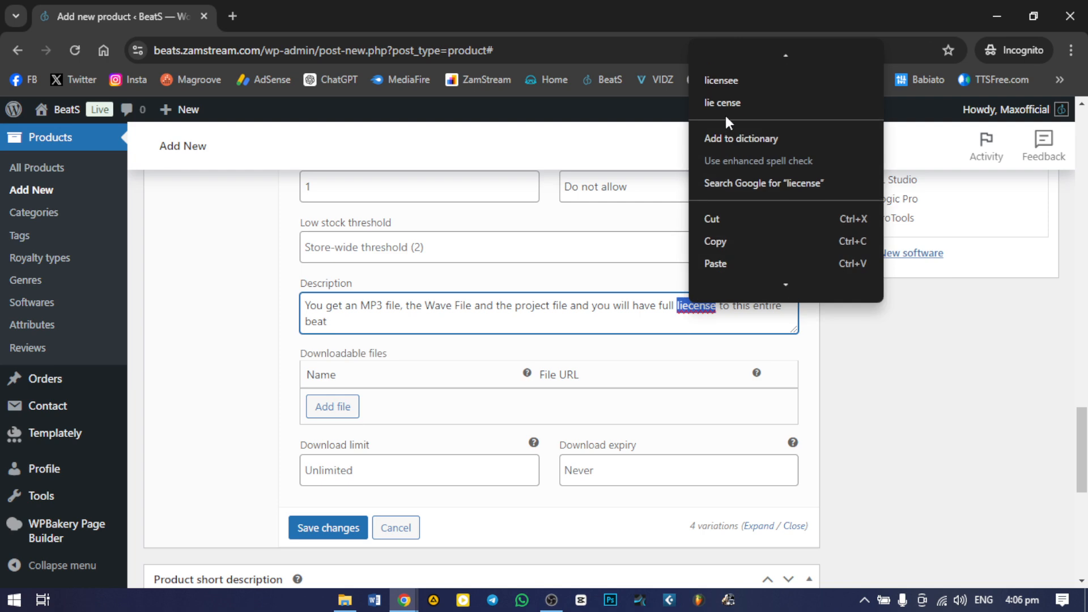
left_click(744, 81)
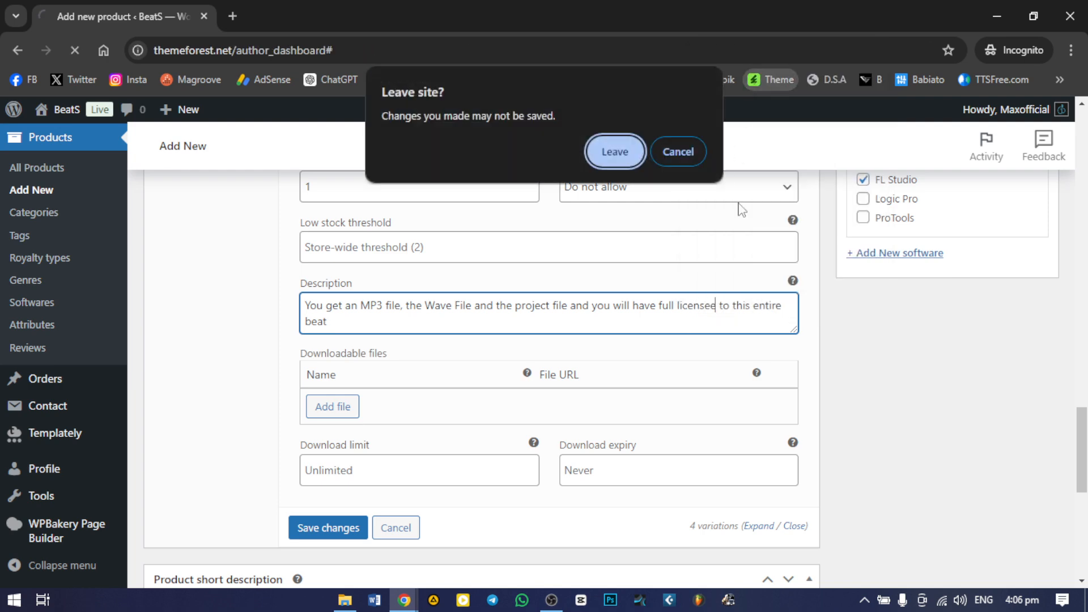
left_click(679, 152)
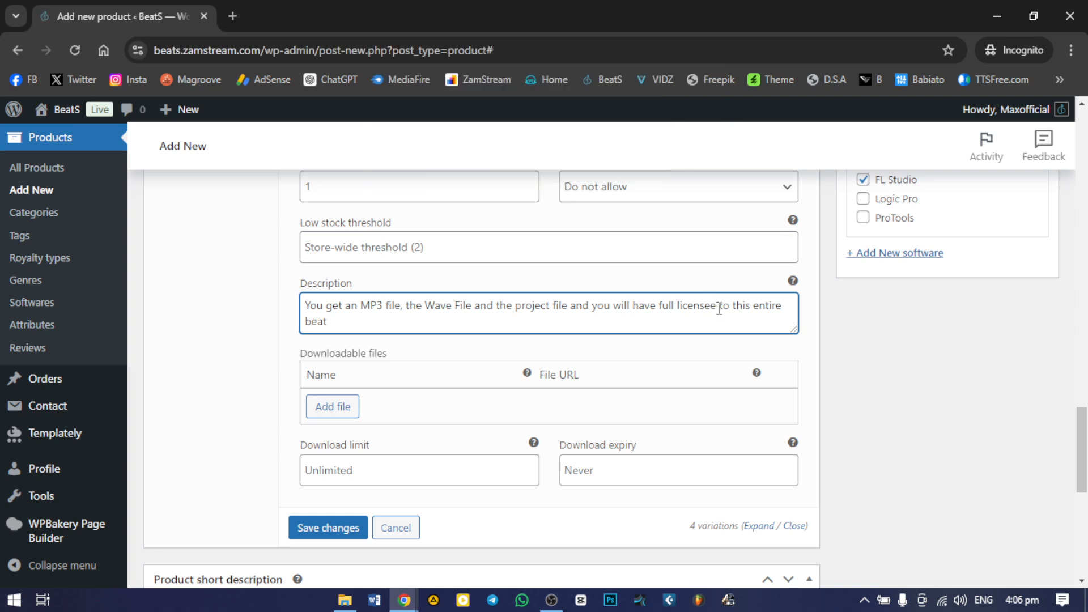
left_click(719, 308)
key("BackSpace")
Add four downloadable file rows to the FULL License variation.
scroll(453, 335, "down", 2)
left_click(350, 325)
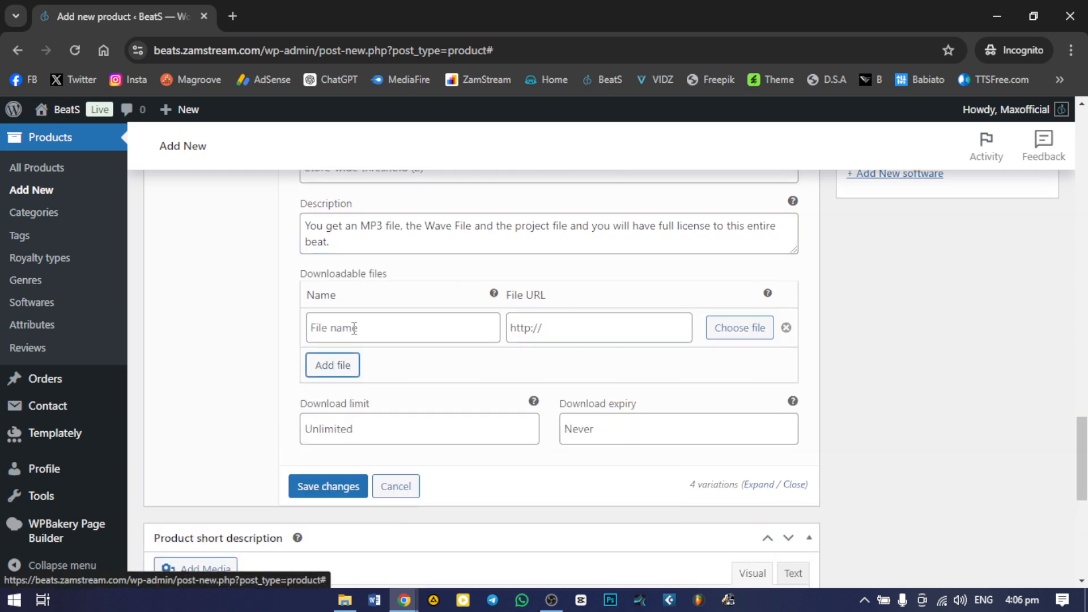
left_click(352, 366)
left_click(349, 403)
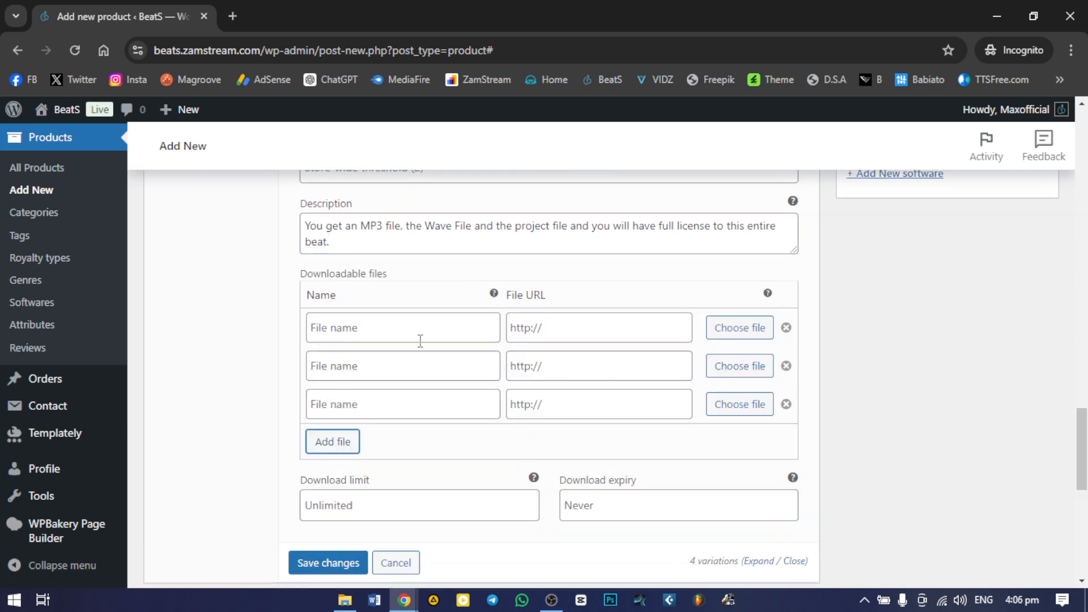
left_click(440, 326)
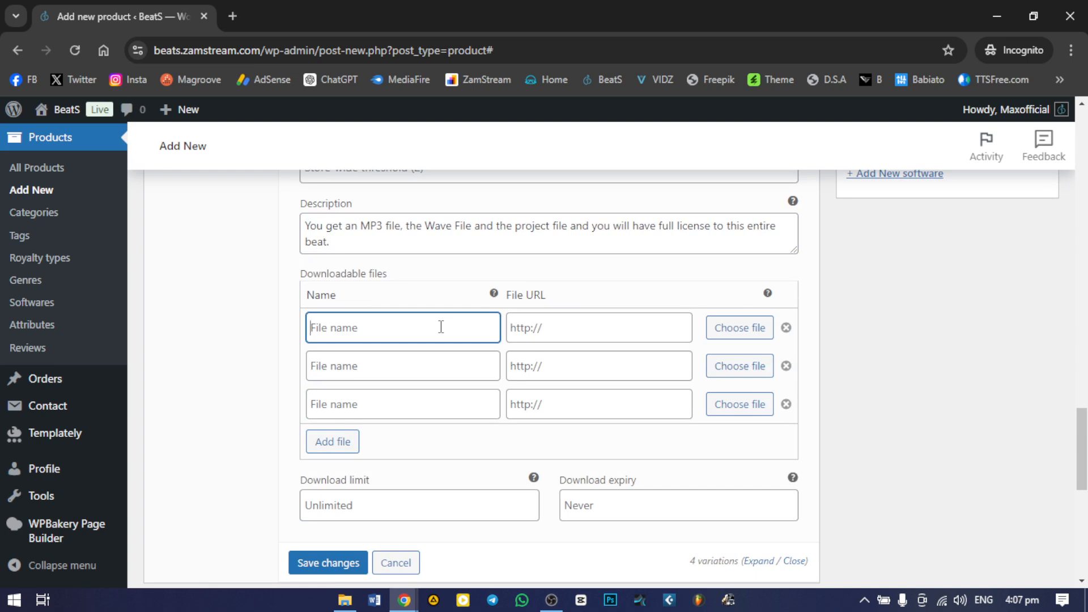
left_click(348, 443)
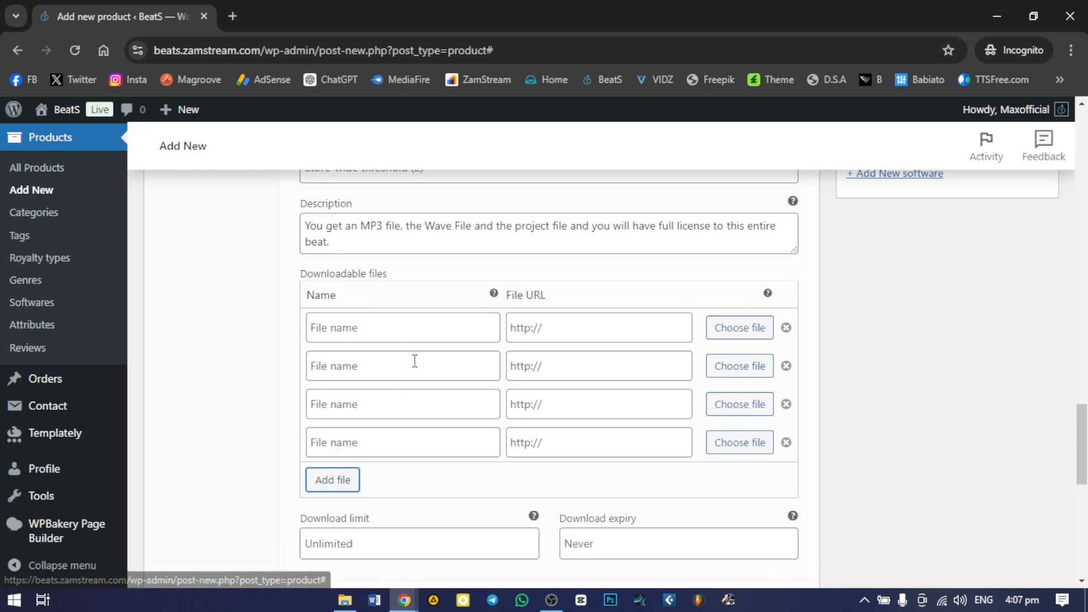
Name the FULL License variation's first downloadable file "Lonely MP3" and link it to Lonely-100-BPM-A-Maj-av7cda.mp3 from the media library.
left_click(471, 338)
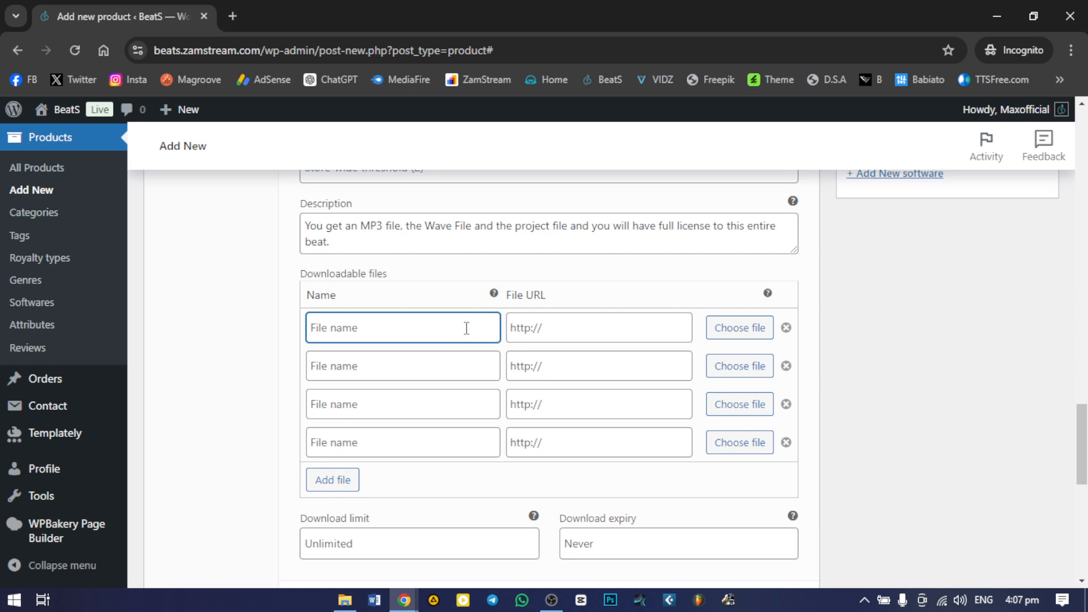
type("Lonely MP3")
left_click(738, 334)
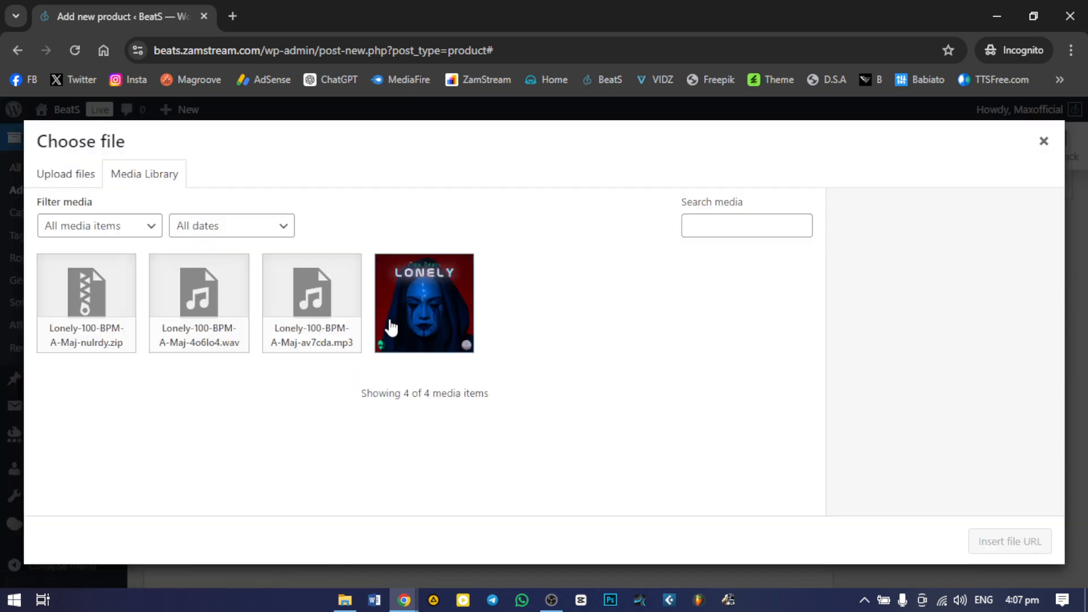
left_click(322, 326)
left_click(1010, 542)
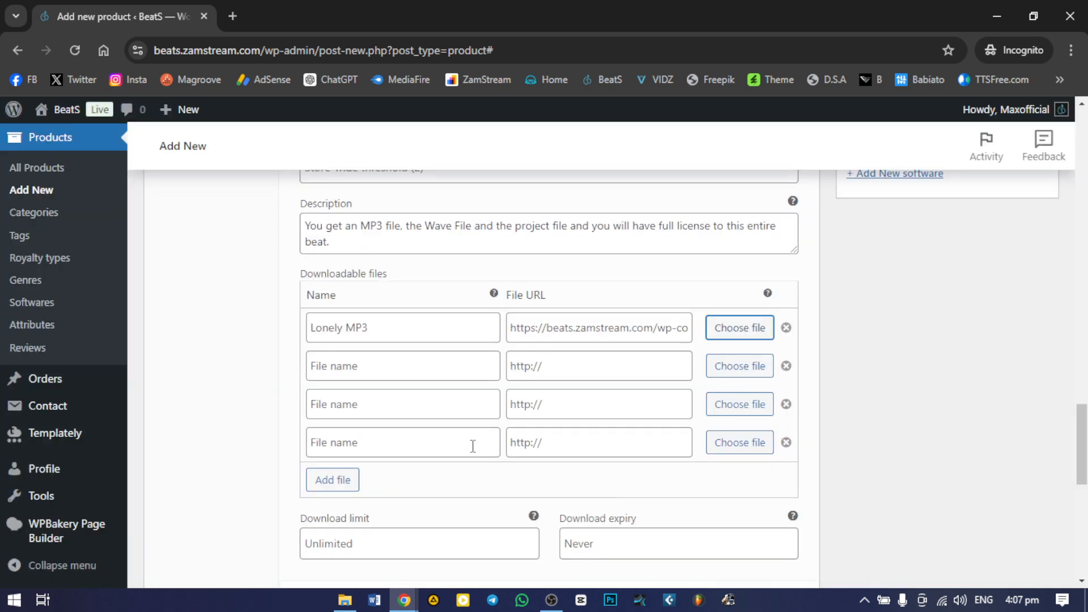
Name the FULL License variation's second downloadable file "Lonely WAVE" and link it to Lonely-100-BPM-A-Maj-4o6lo4.wav from the media library.
left_click(454, 364)
type("LO")
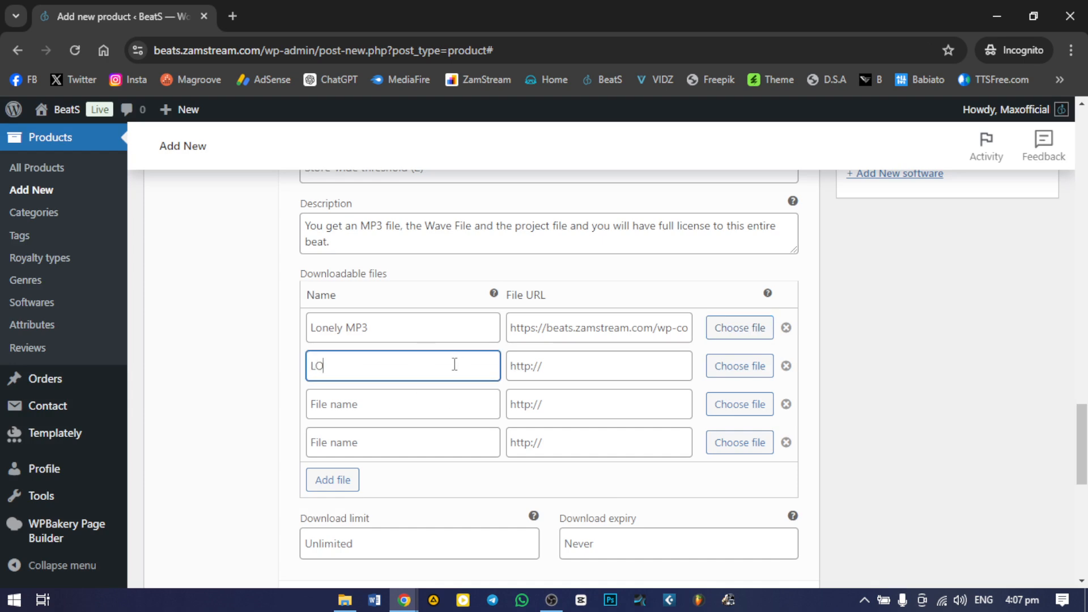
key("BackSpace")
type("onely WAVE")
left_click(737, 375)
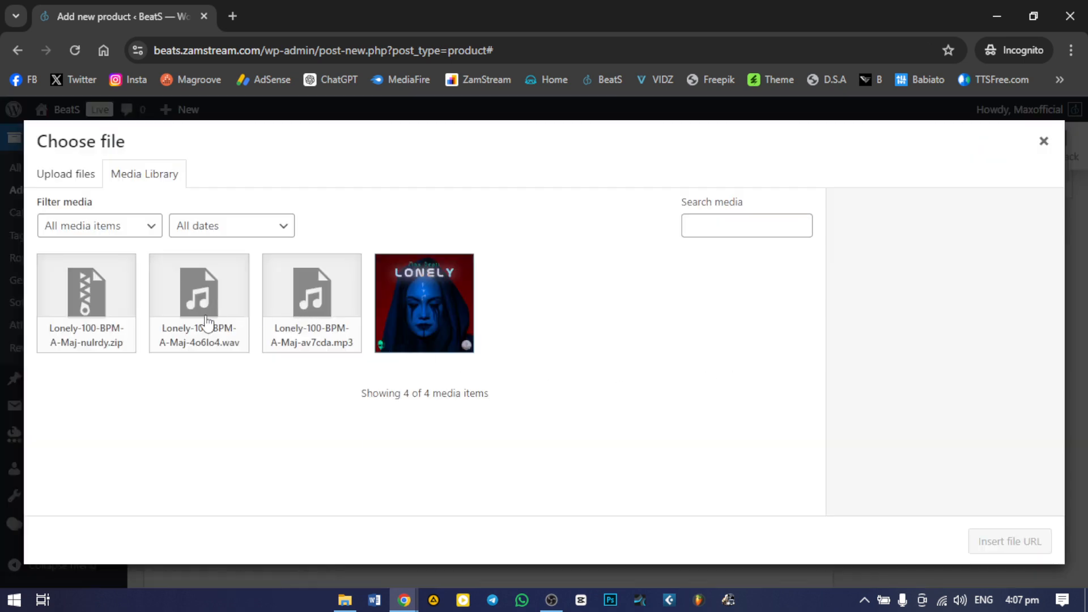
left_click(212, 323)
left_click(999, 543)
Name the third downloadable file "Lonely STEMS" and link it to the Lonely-100-BPM-A-Maj zip archive from the media library.
left_click(414, 413)
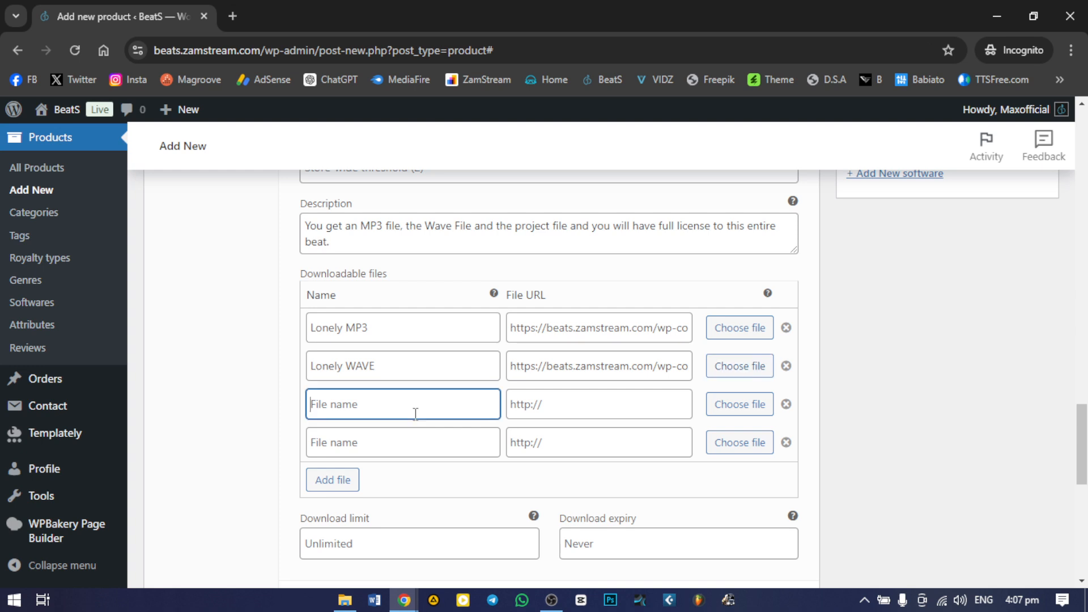
type("Lonely STEMS")
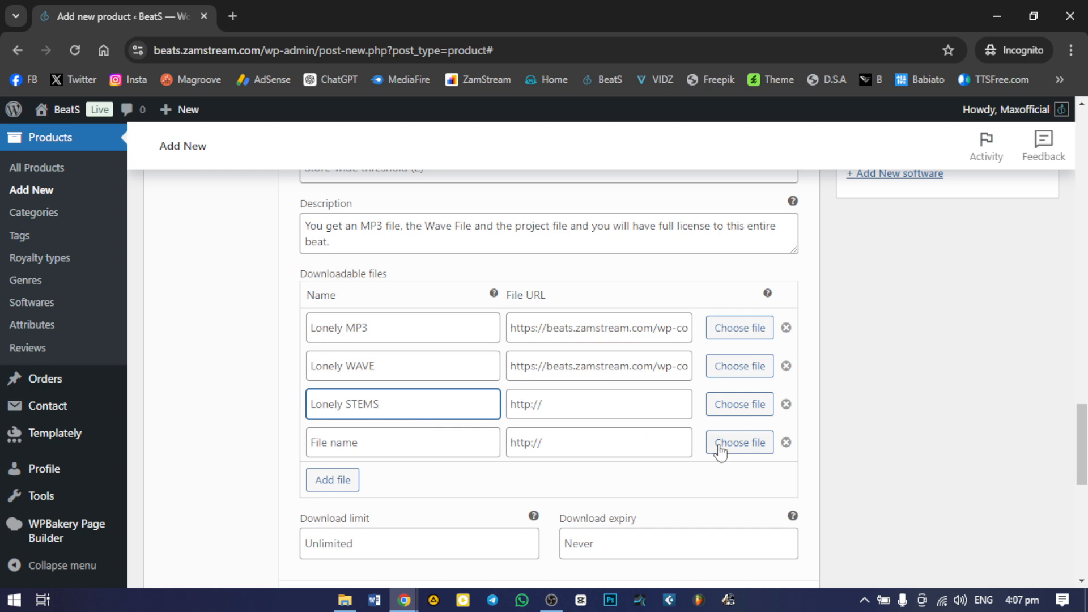
left_click(737, 404)
left_click(84, 323)
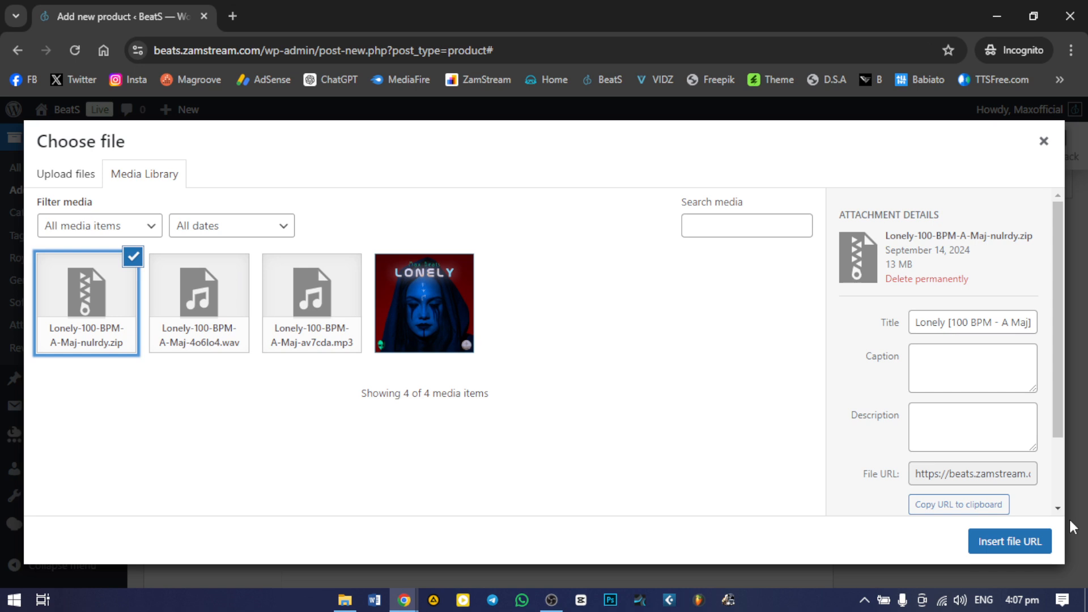
left_click(1032, 541)
Name the fourth downloadable file "License TEXT" and link it to the Lonely-CA.jpg image from the media library.
left_click(462, 441)
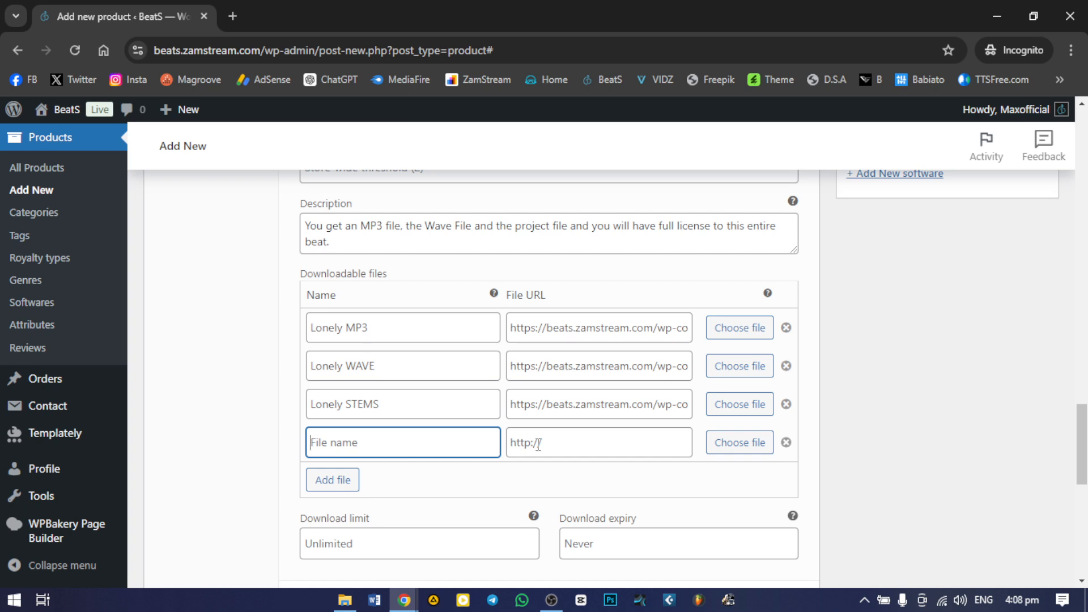
type("Ci")
key("BackSpace")
type("License TXT")
key("BackSpace")
type("ET")
key("BackSpace")
type("XT")
left_click(726, 443)
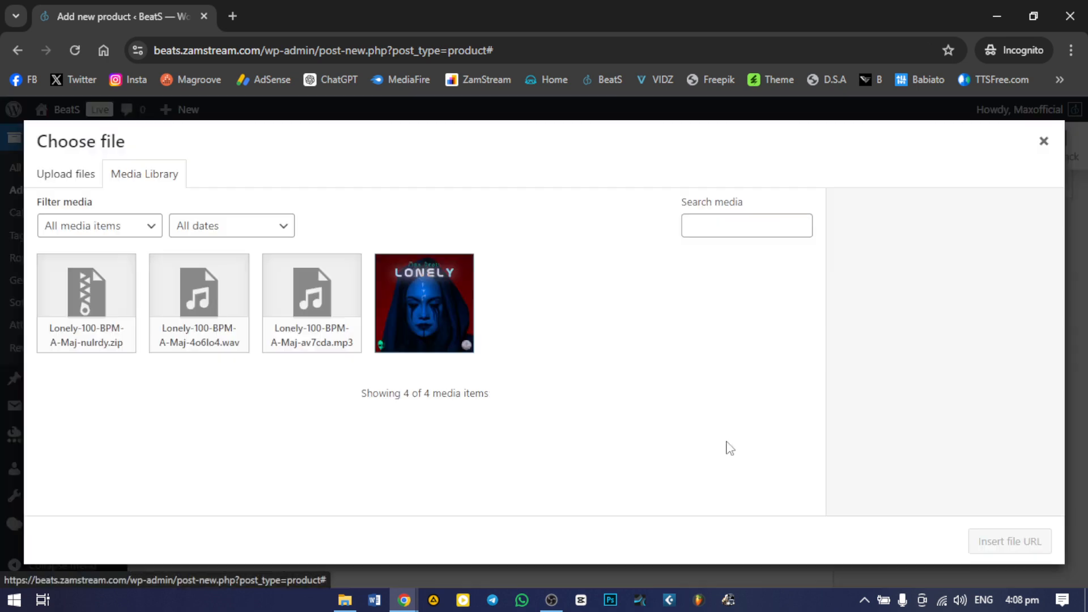
left_click(420, 313)
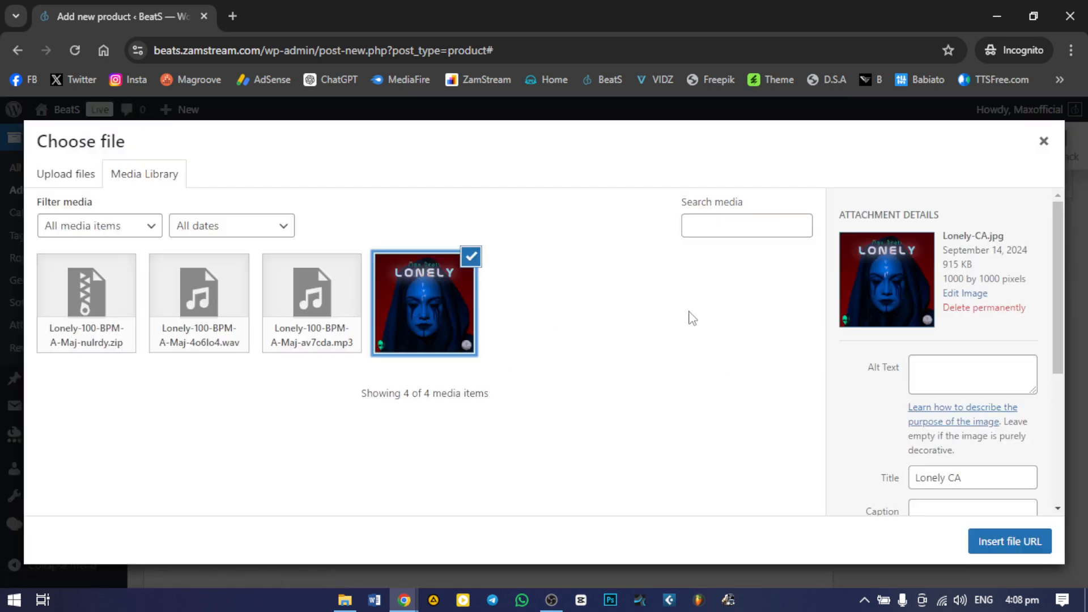
left_click(1010, 541)
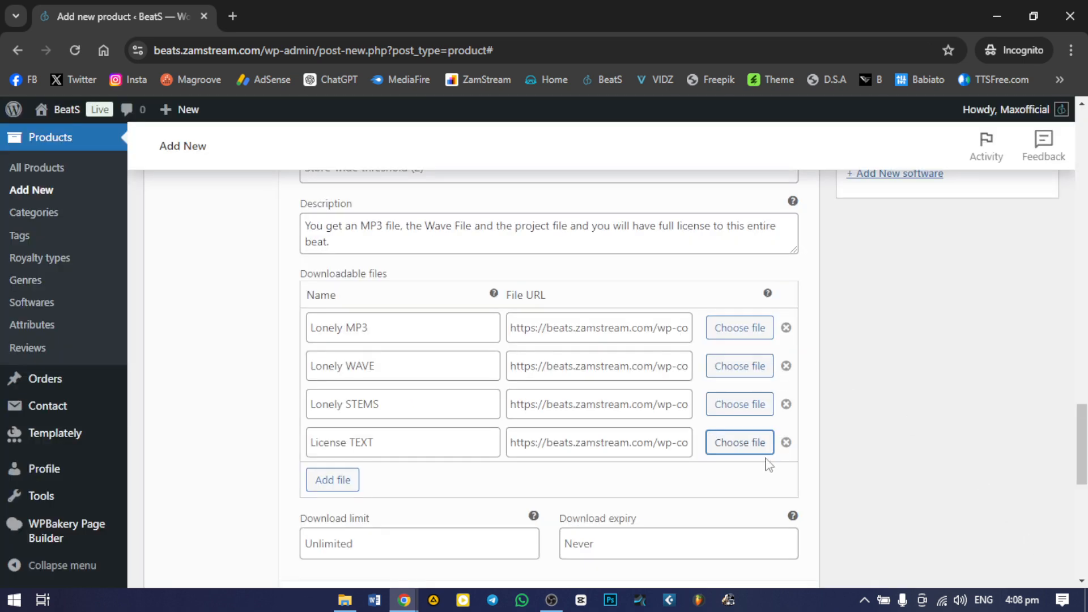
Collapse the FULL License variation and save the changes to the product's variations.
scroll(589, 424, "down", 3)
scroll(467, 345, "up", 3)
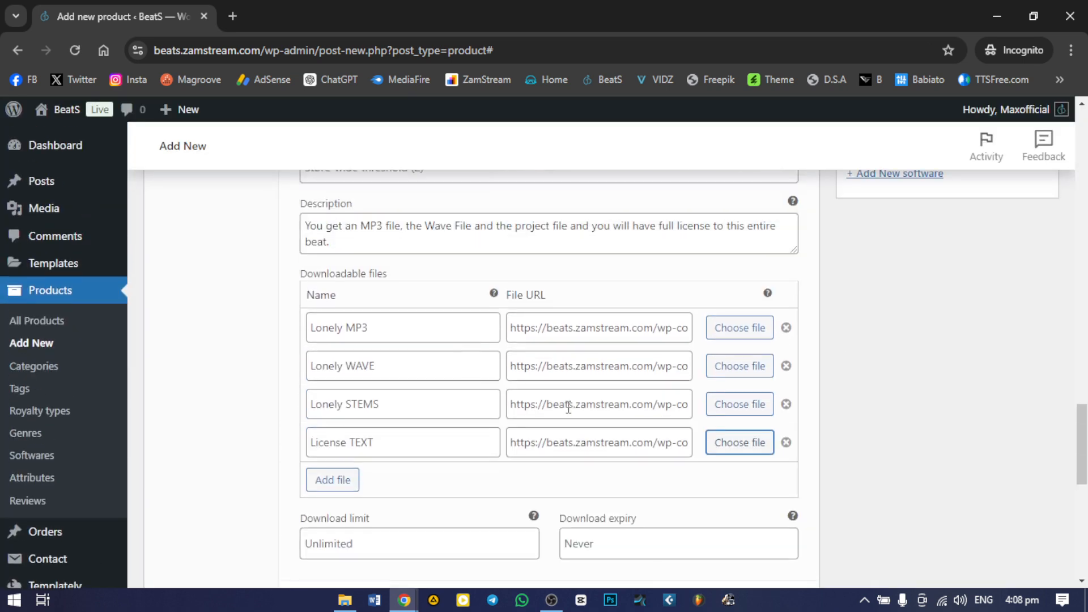
scroll(566, 408, "down", 4)
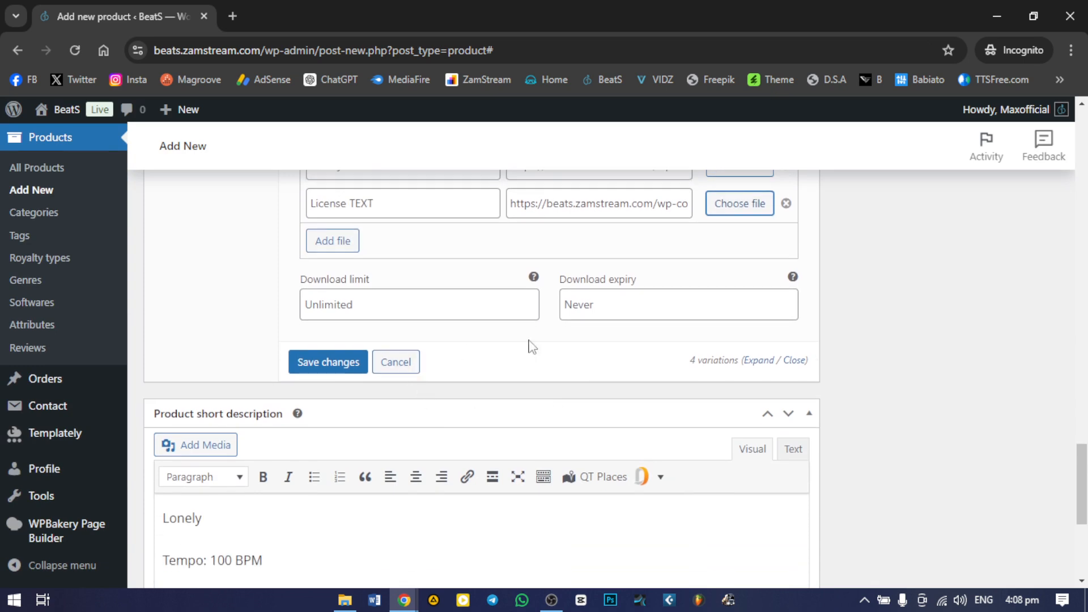
scroll(593, 338, "up", 4)
scroll(593, 338, "up", 8)
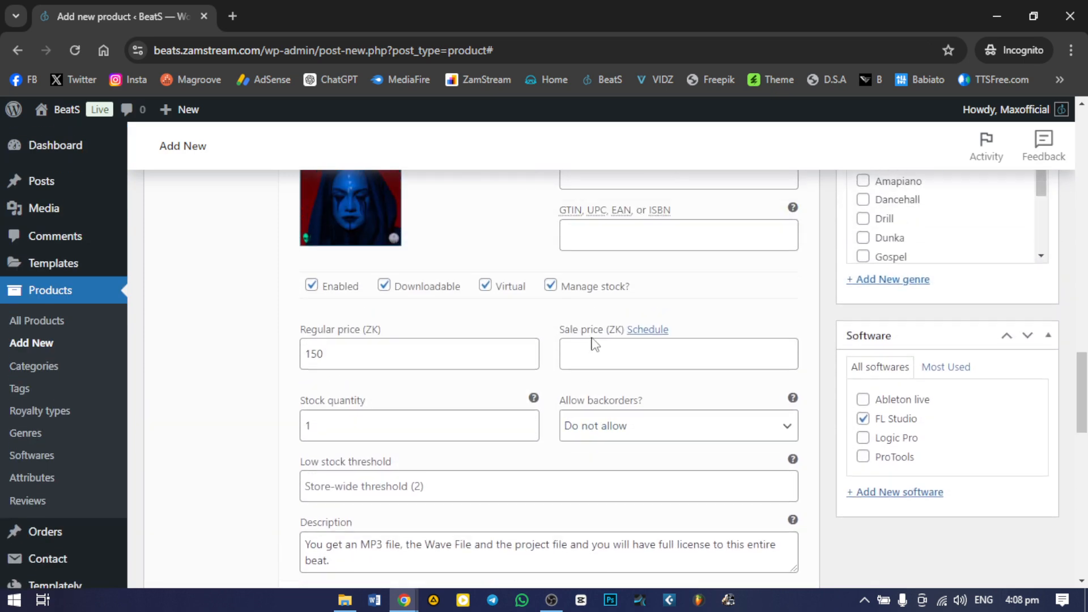
scroll(593, 338, "up", 1)
left_click(593, 343)
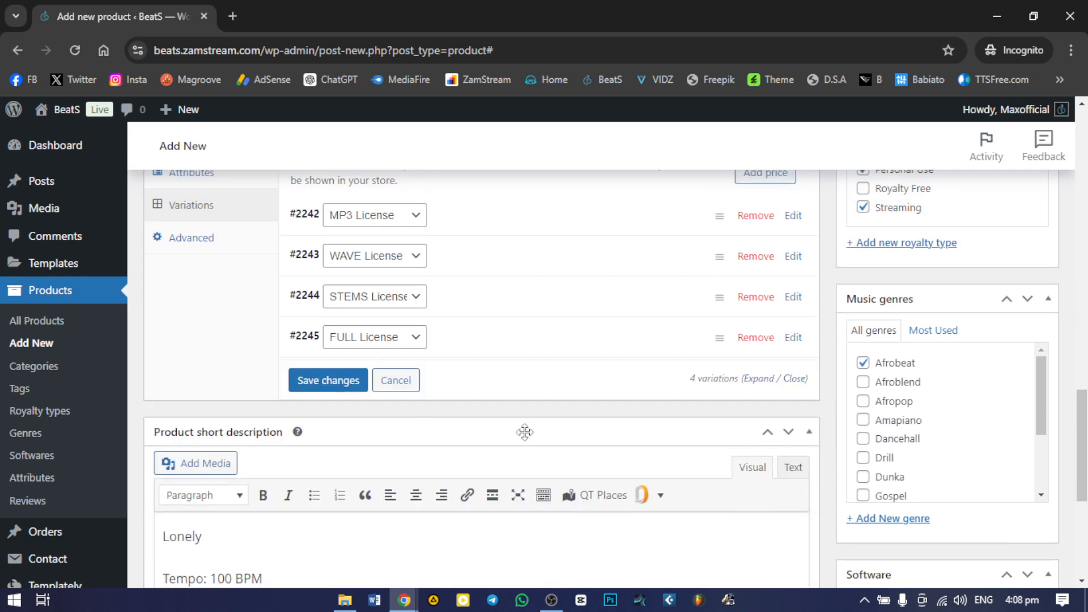
left_click(341, 380)
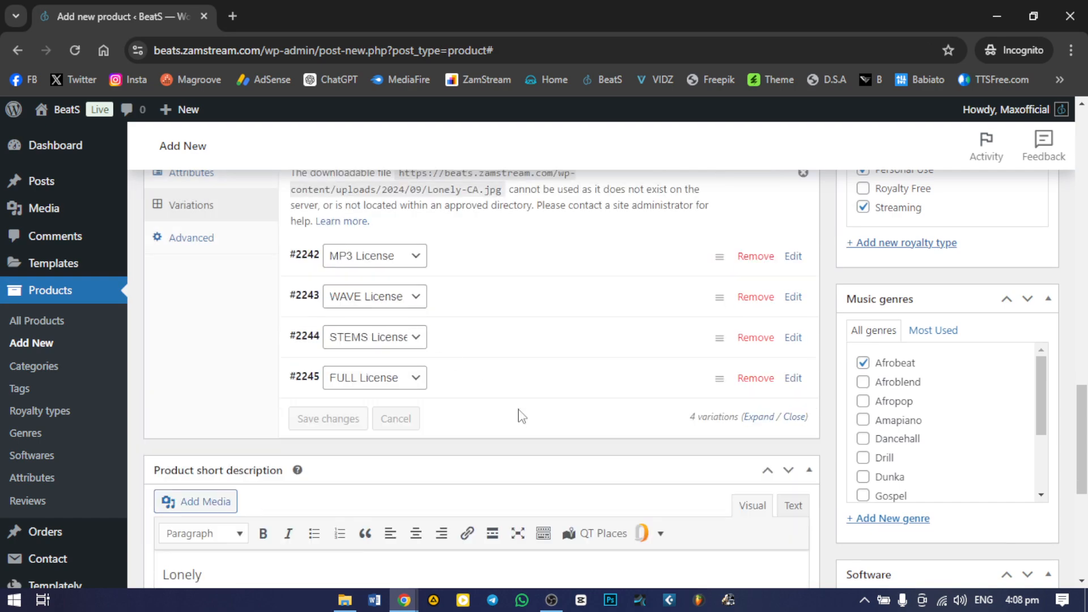
Publish the "Lonely V" product.
scroll(518, 416, "up", 3)
scroll(519, 417, "down", 8)
scroll(520, 418, "up", 10)
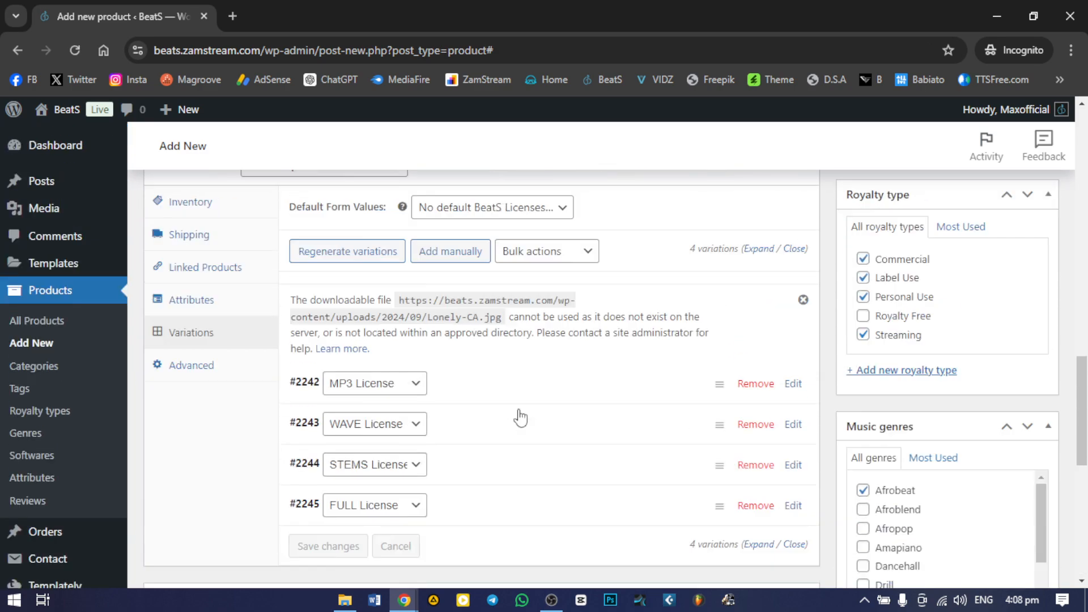
scroll(521, 448, "down", 7)
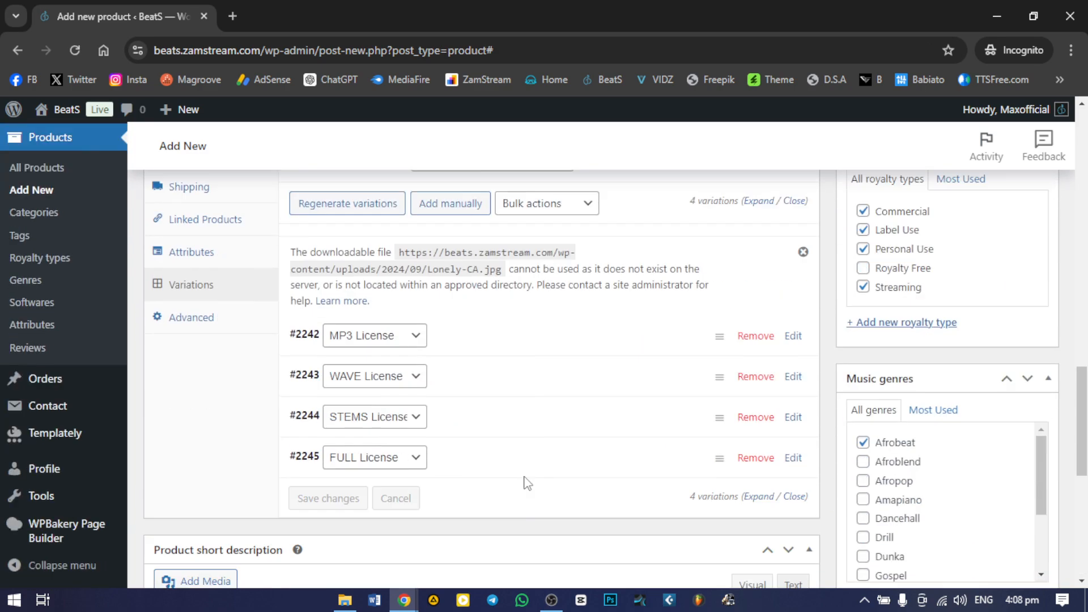
scroll(526, 476, "down", 4)
scroll(527, 479, "up", 10)
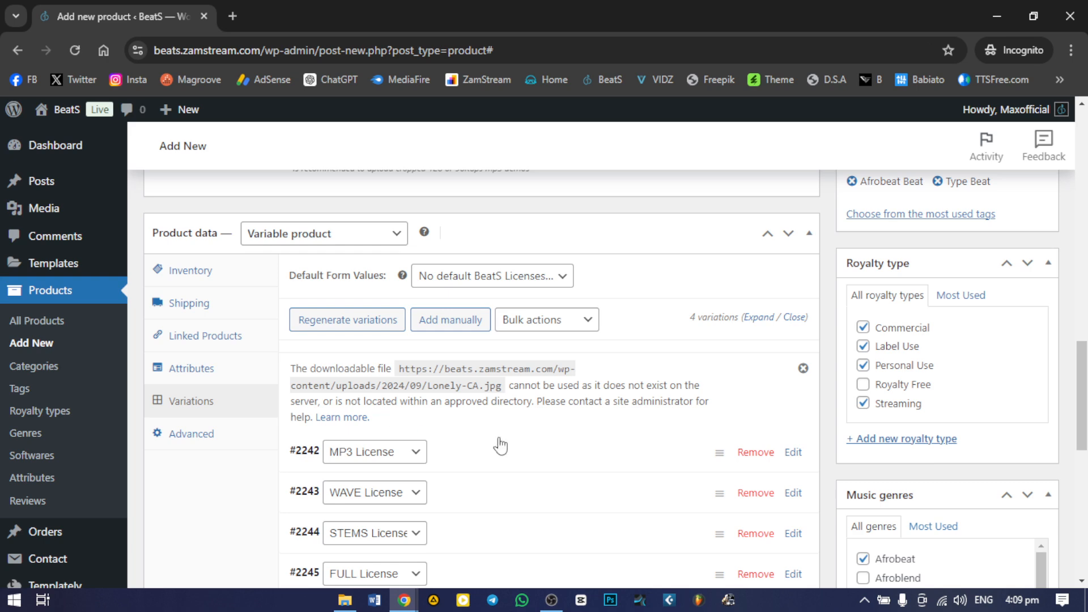
scroll(544, 413, "down", 4)
scroll(586, 428, "up", 20)
scroll(670, 420, "up", 3)
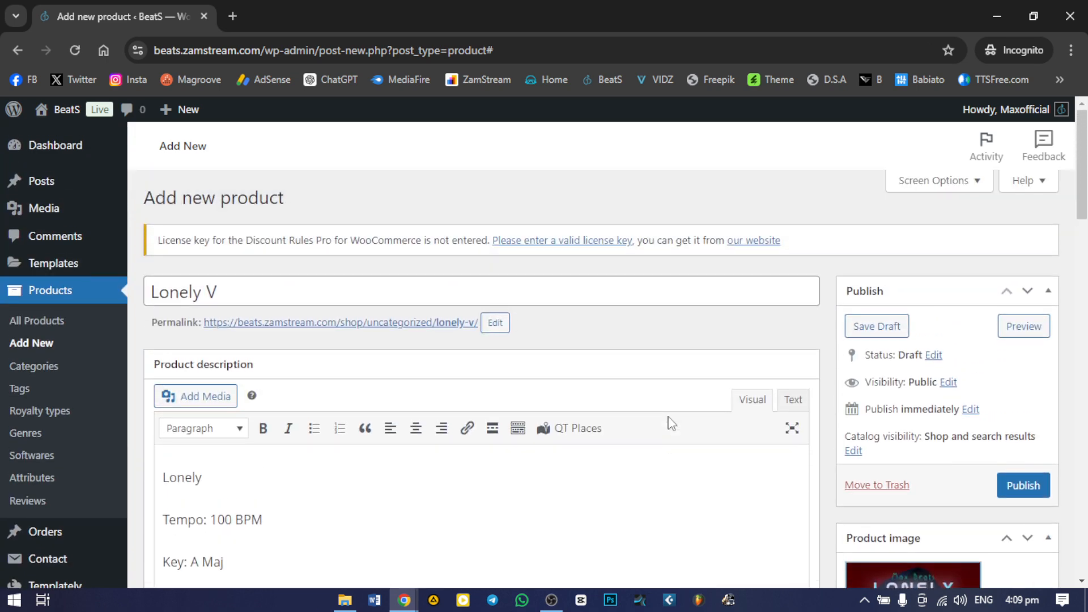
scroll(666, 371, "down", 3)
scroll(665, 373, "up", 3)
left_click(1024, 487)
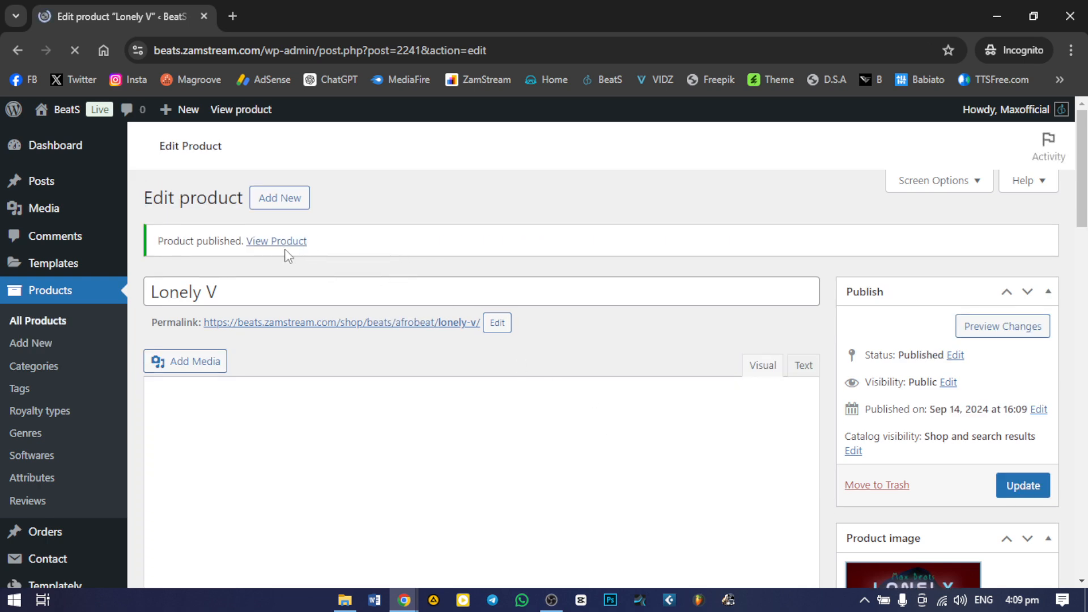
Open the published product's store page in a new tab, dismissing the downloadable file error notice on the edit page.
right_click(281, 245)
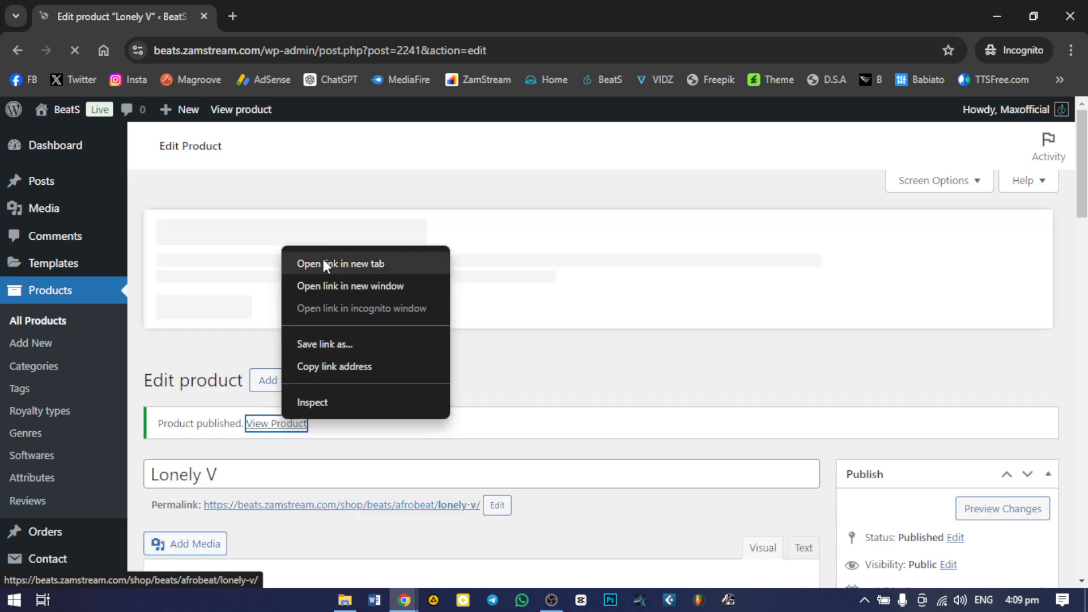
left_click(323, 264)
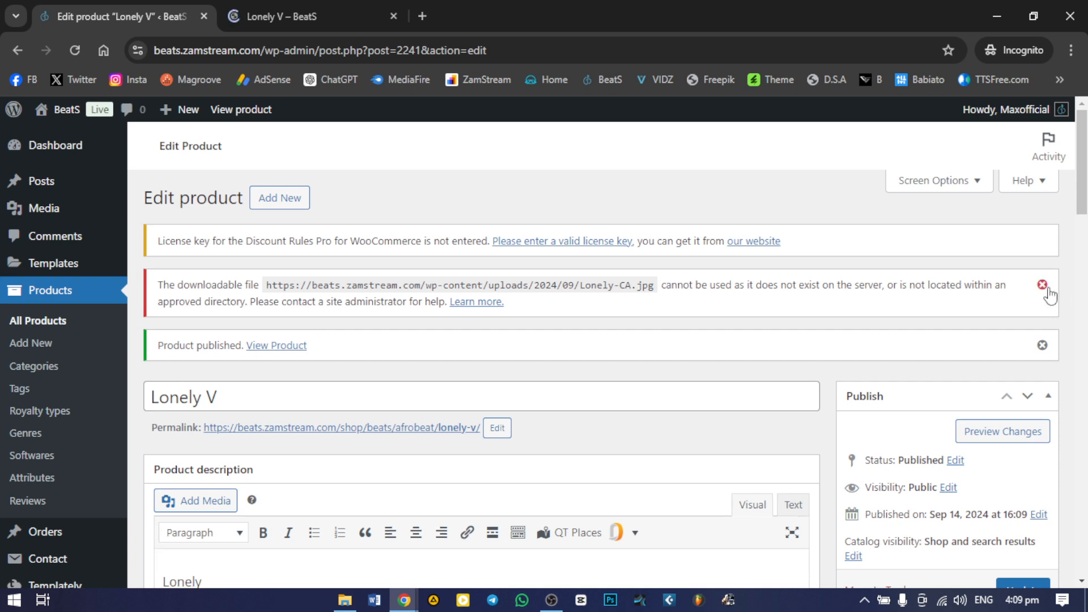
left_click(1042, 284)
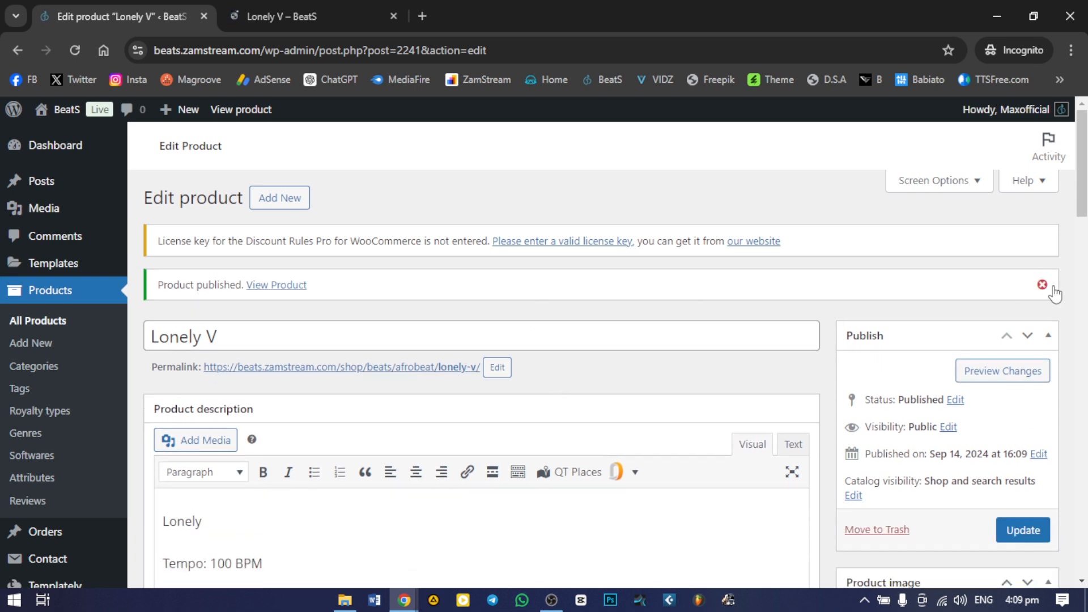
left_click(317, 16)
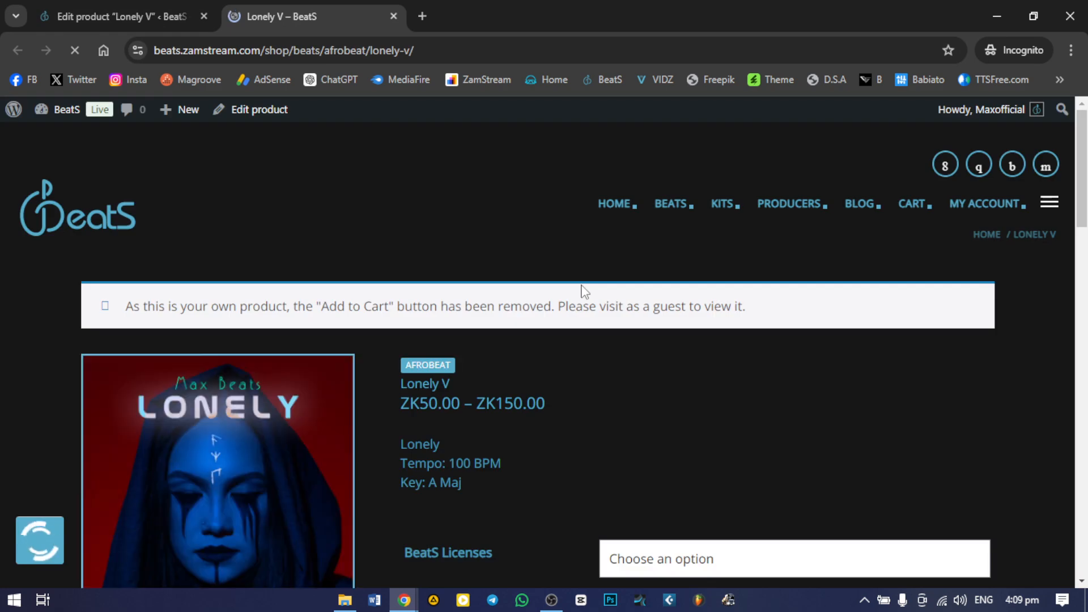
Select the MP3 License on the Lonely V store page to check its description and price.
scroll(585, 292, "down", 6)
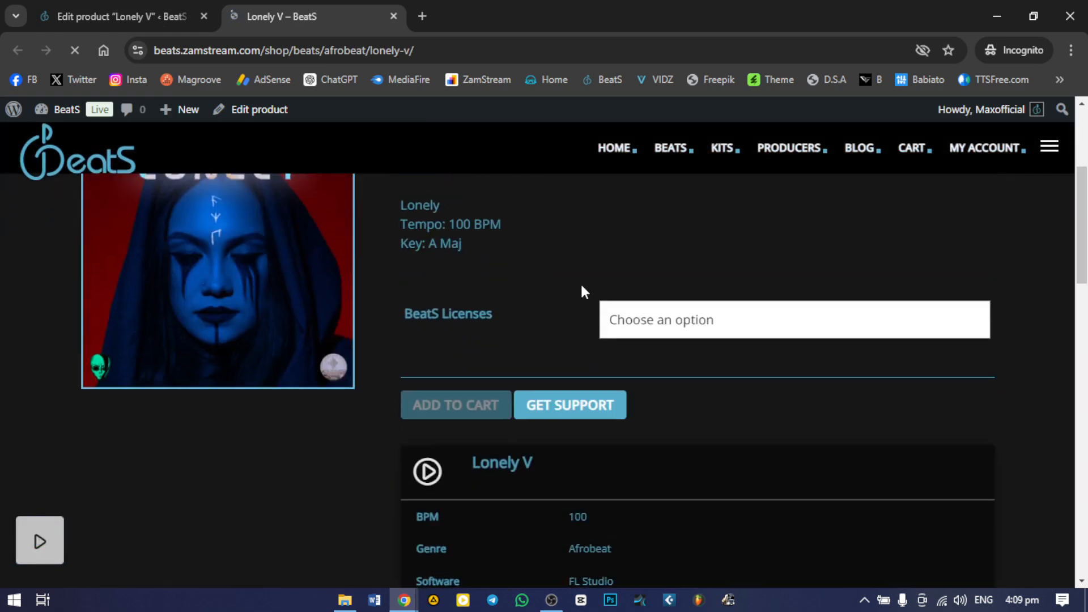
scroll(446, 250, "up", 3)
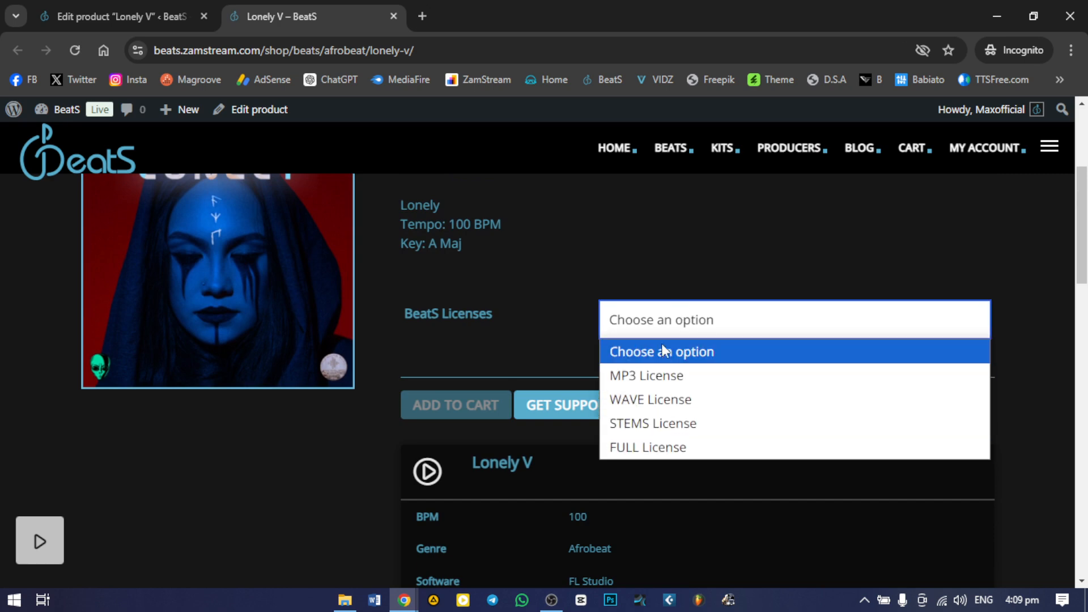
left_click(627, 335)
scroll(560, 384, "up", 4)
scroll(561, 386, "down", 3)
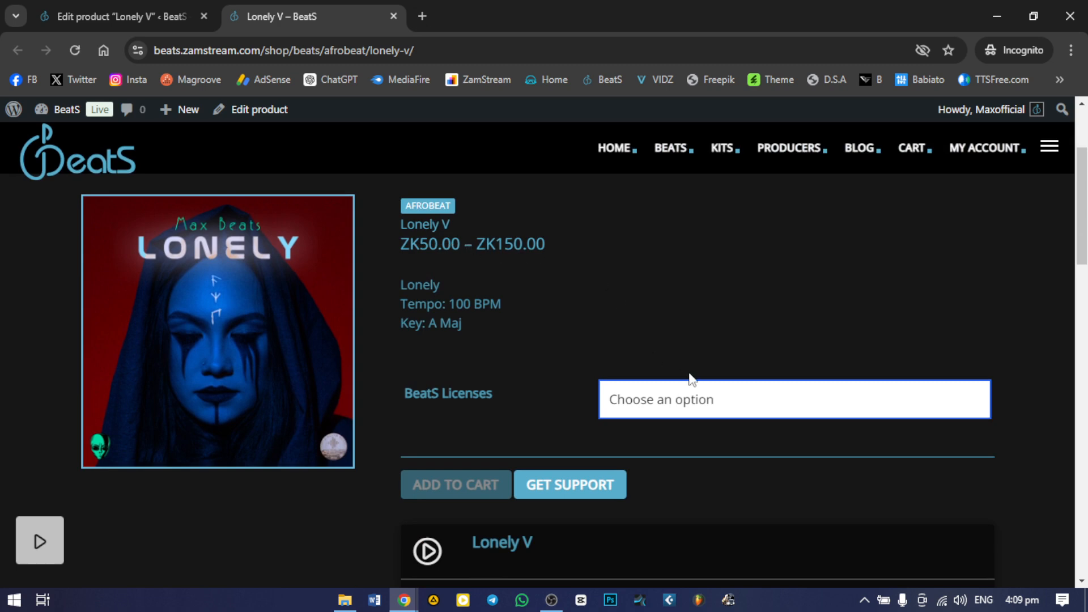
left_click(700, 406)
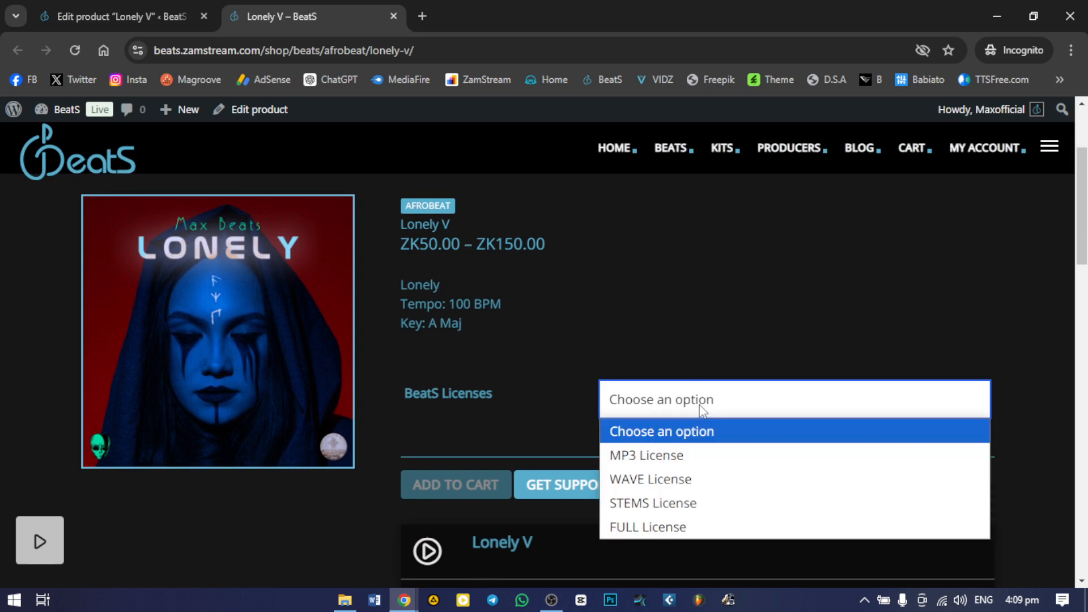
left_click(671, 456)
scroll(663, 431, "down", 3)
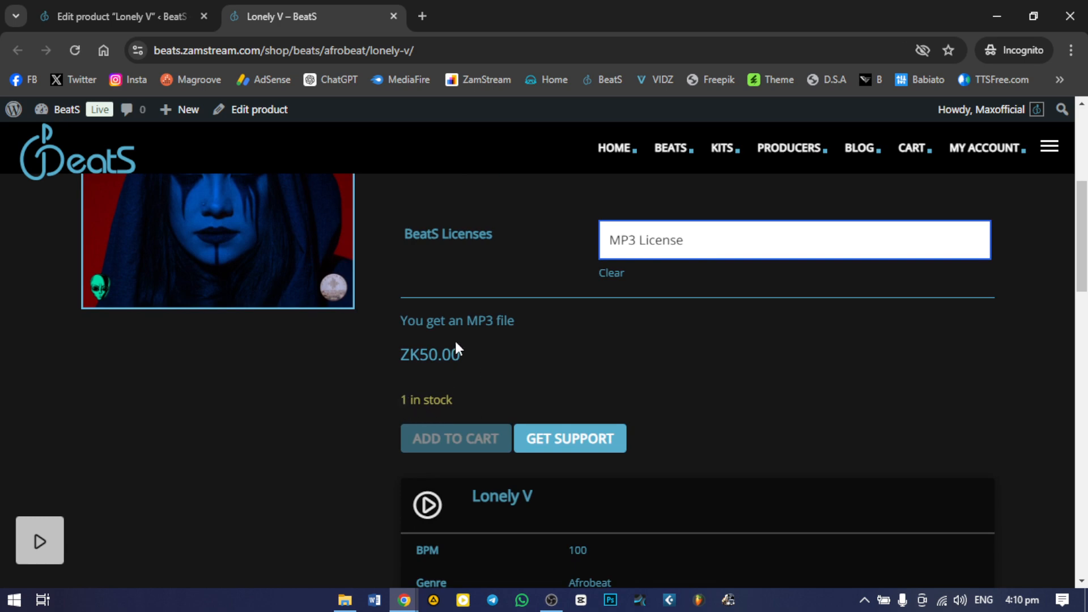
Select the WAVE License, STEMS License and FULL License in turn to check each one's description and price.
left_click(646, 244)
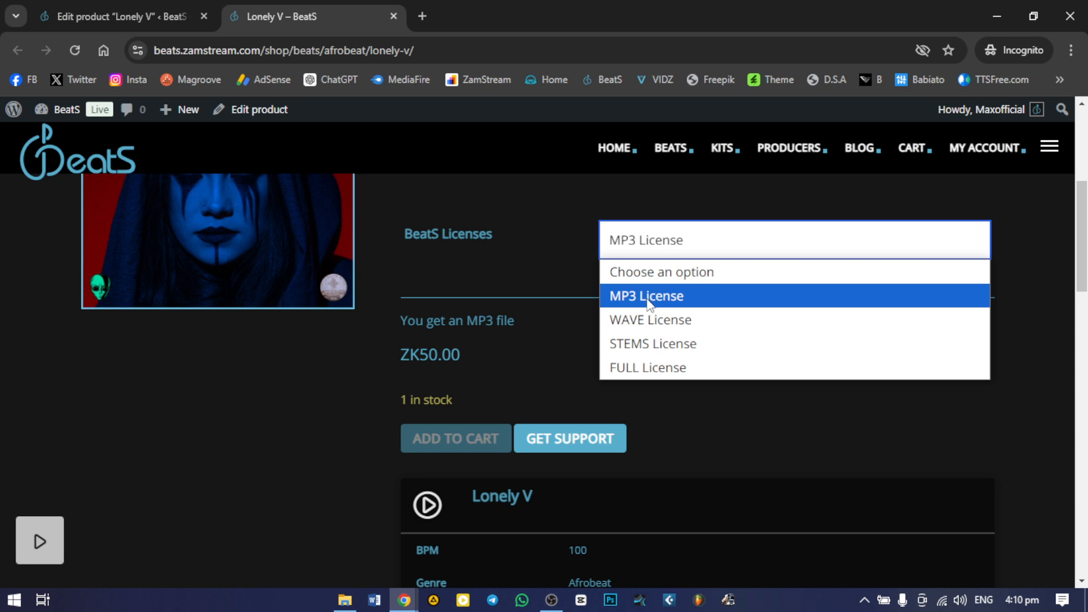
left_click(649, 315)
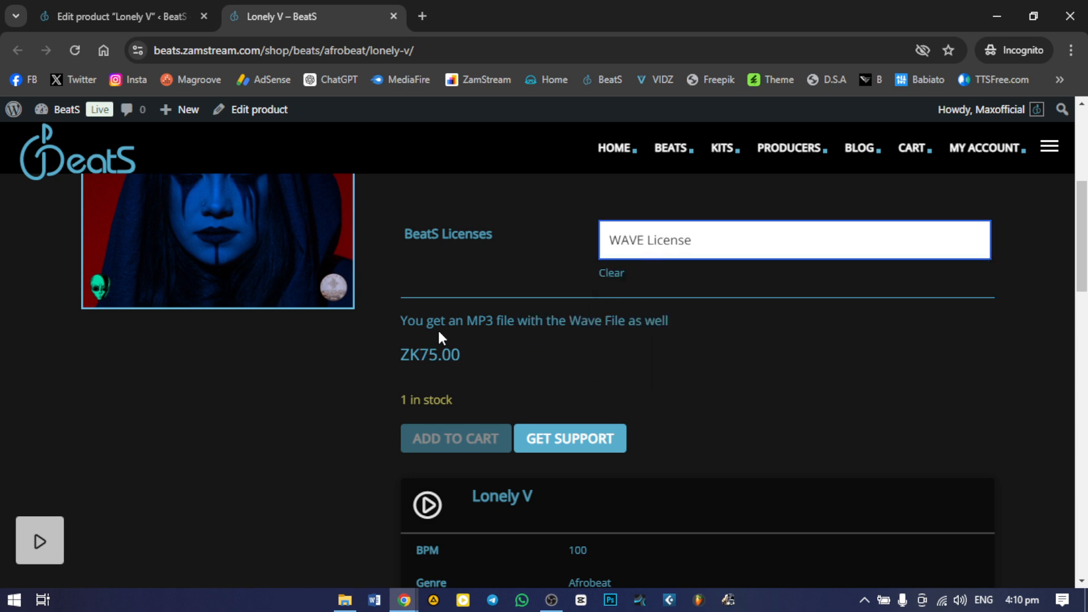
left_click(674, 255)
left_click(671, 336)
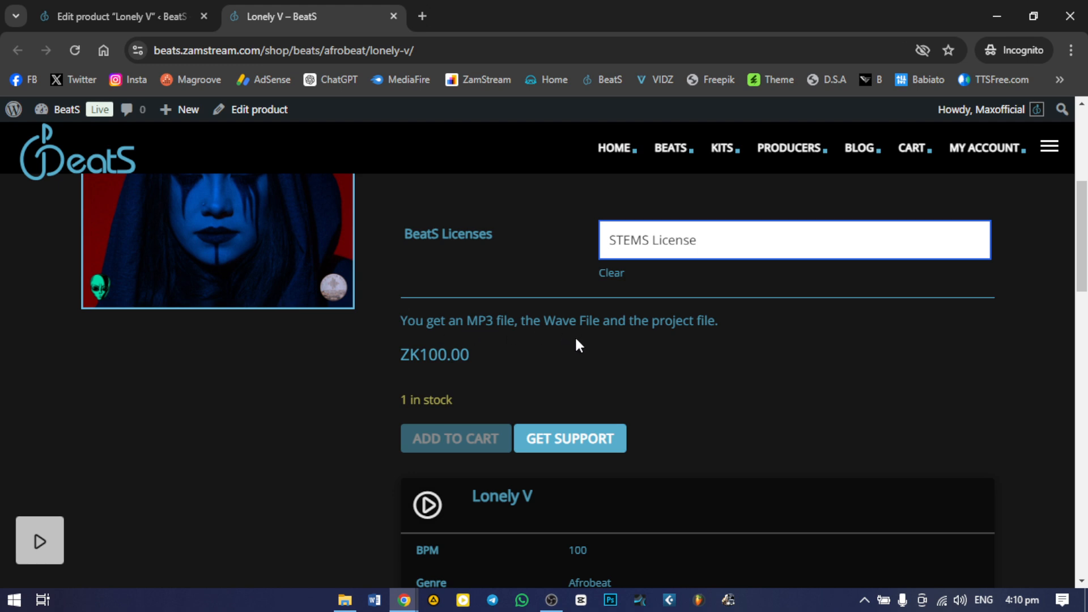
left_click(716, 247)
left_click(692, 369)
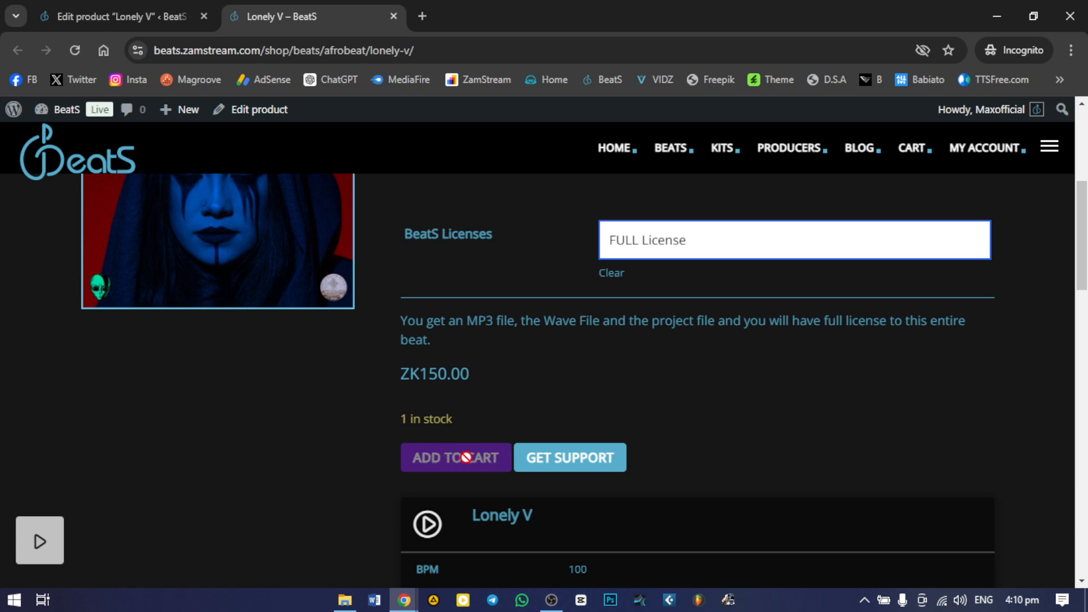
Review the rest of the Lonely V store page, including its BPM, genre, software, royalties and tags.
scroll(448, 375, "up", 5)
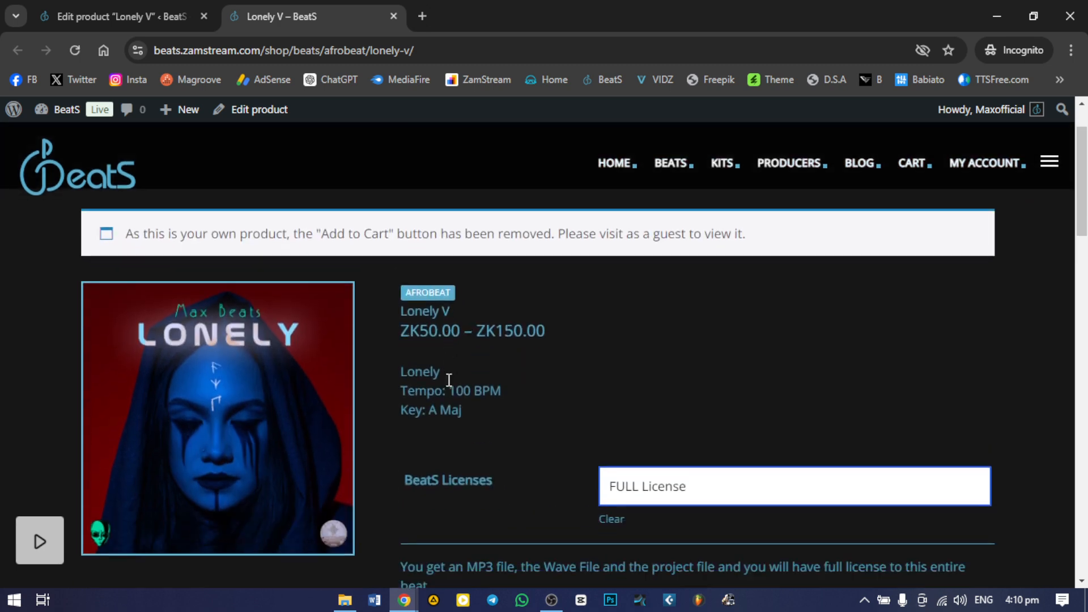
scroll(449, 379, "down", 2)
scroll(449, 380, "down", 10)
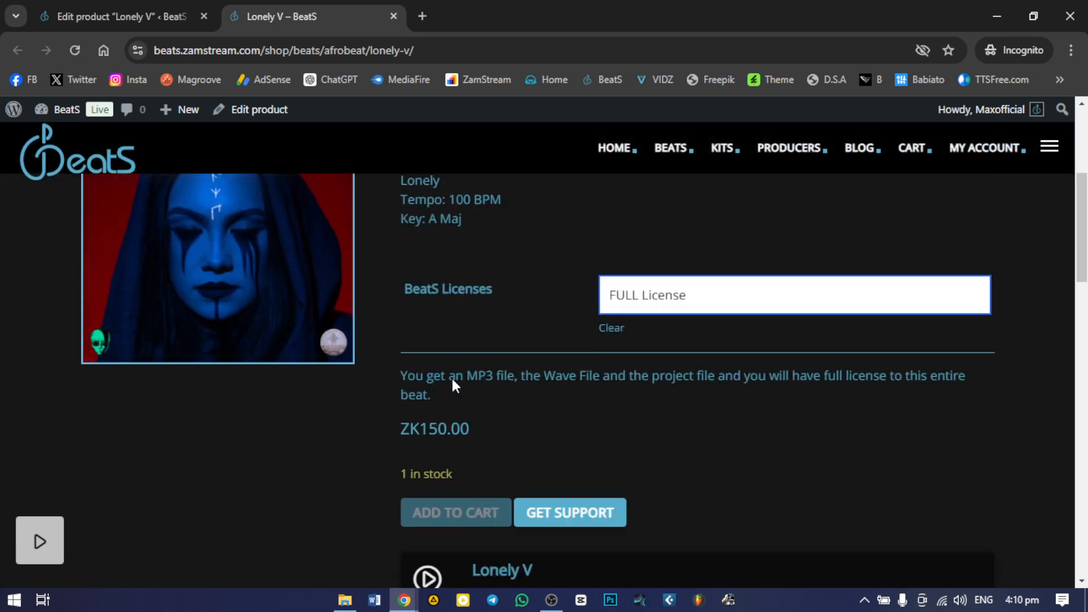
scroll(530, 392, "up", 4)
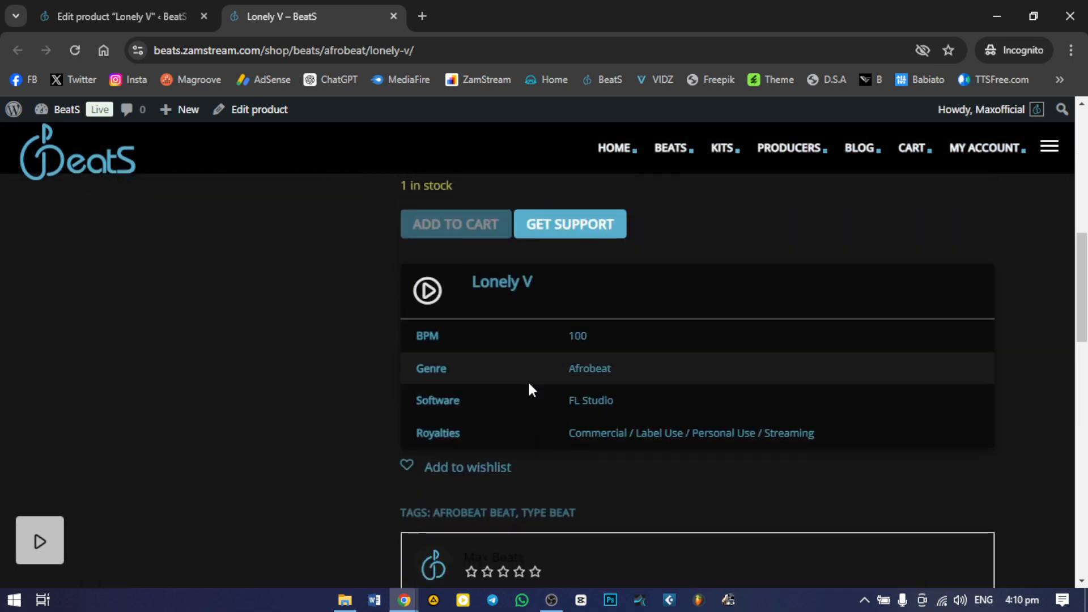
Look over the related products and the description section of the Lonely V store page.
scroll(530, 391, "down", 8)
scroll(528, 384, "down", 13)
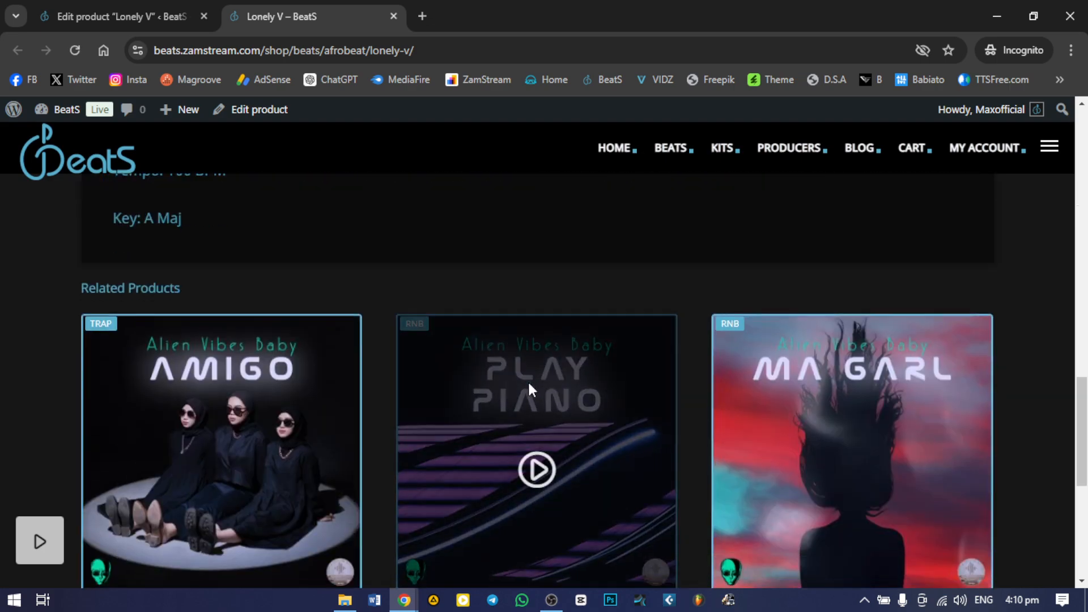
scroll(529, 384, "up", 10)
scroll(529, 390, "up", 3)
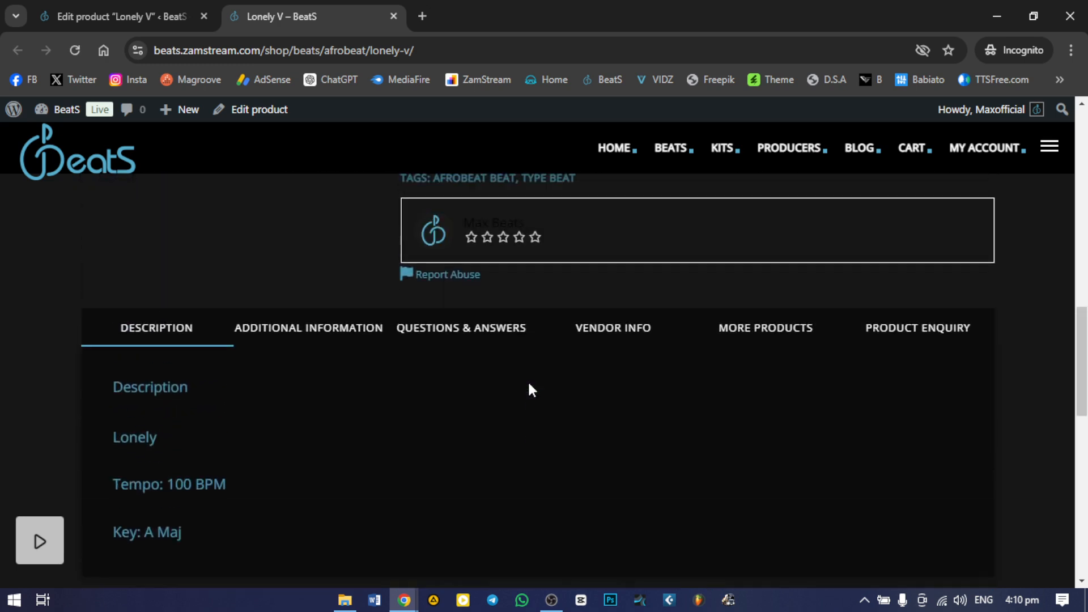
Go through the Additional Information, Questions & Answers, Vendor Info, More Products and Product Enquiry sections of the Lonely V page.
left_click(323, 340)
left_click(470, 349)
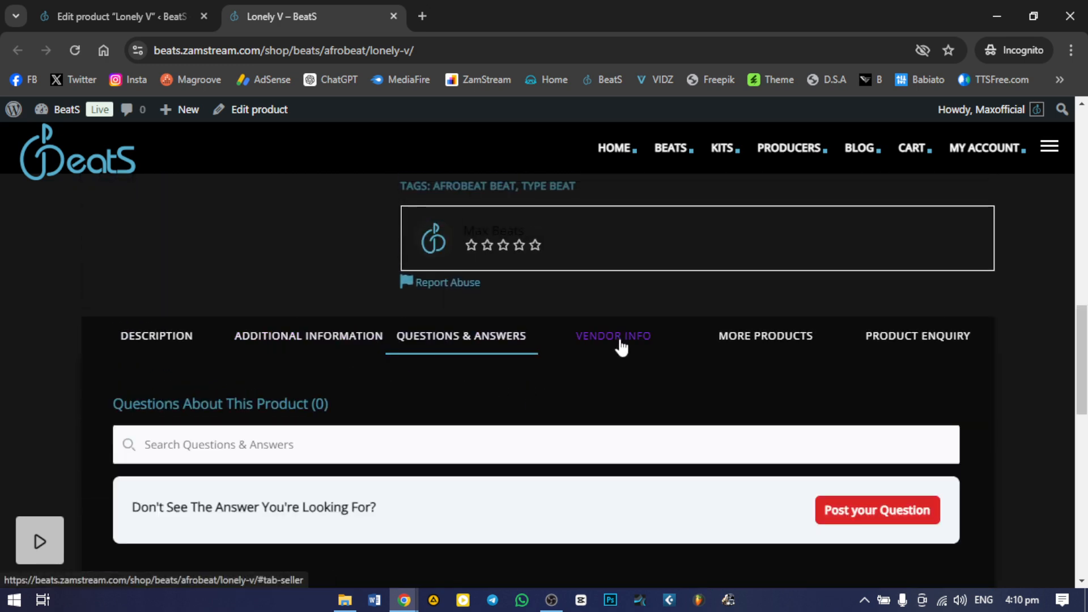
left_click(340, 335)
left_click(808, 348)
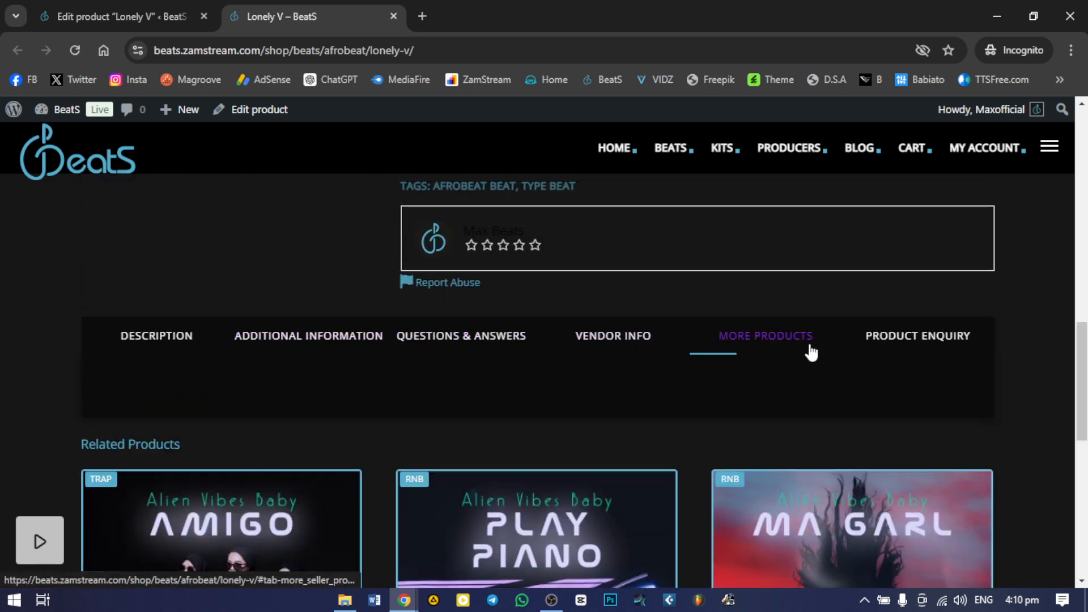
left_click(867, 354)
scroll(598, 503, "down", 6)
scroll(598, 501, "down", 3)
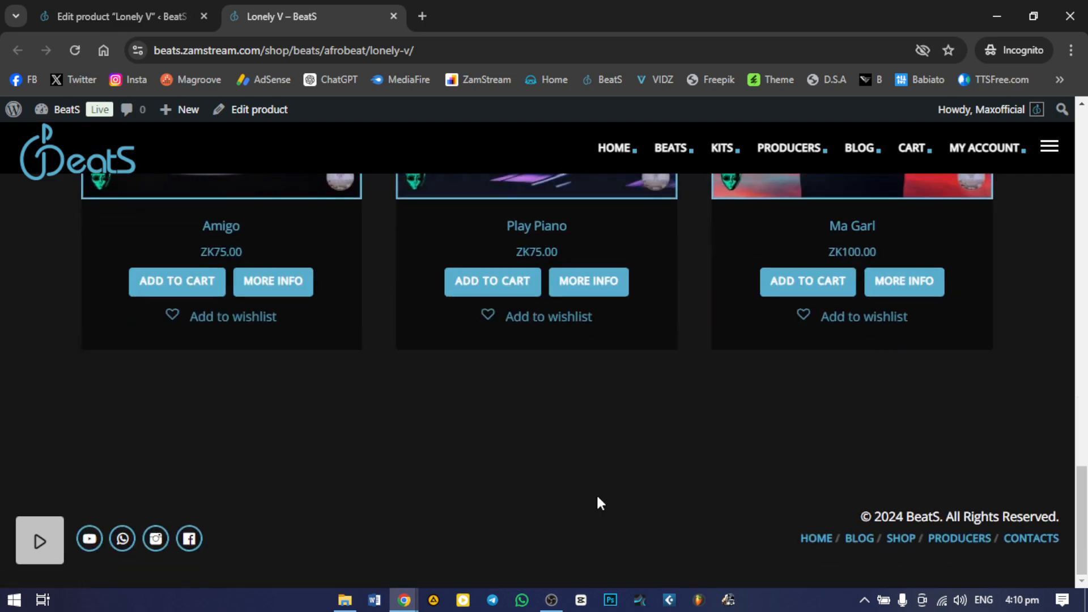
Play the Lonely V demo track and check the license, price, track details and audio player during playback.
scroll(595, 499, "up", 10)
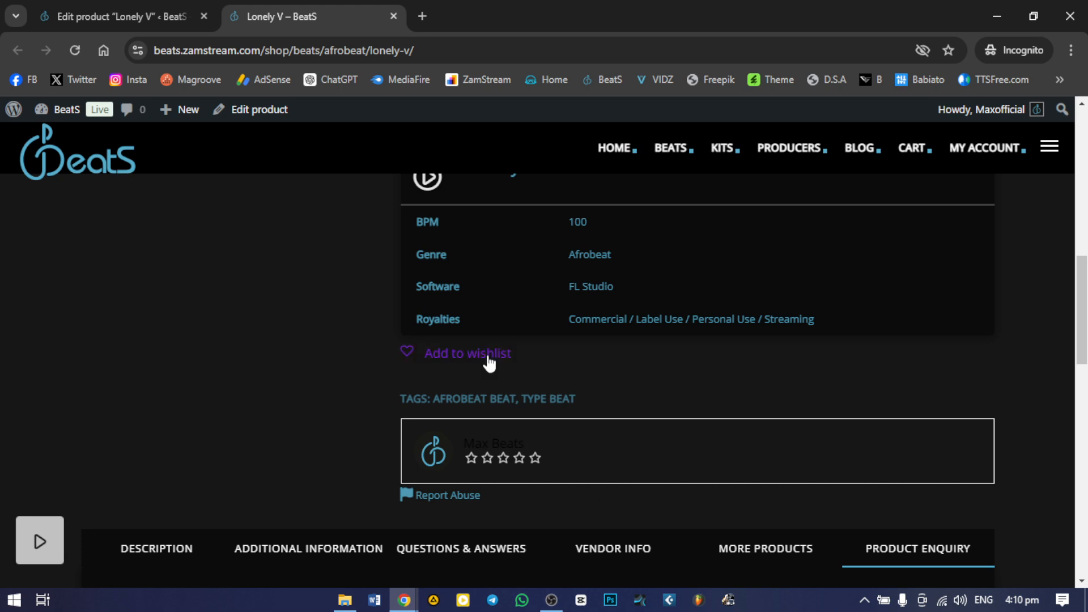
scroll(554, 359, "up", 4)
left_click(428, 416)
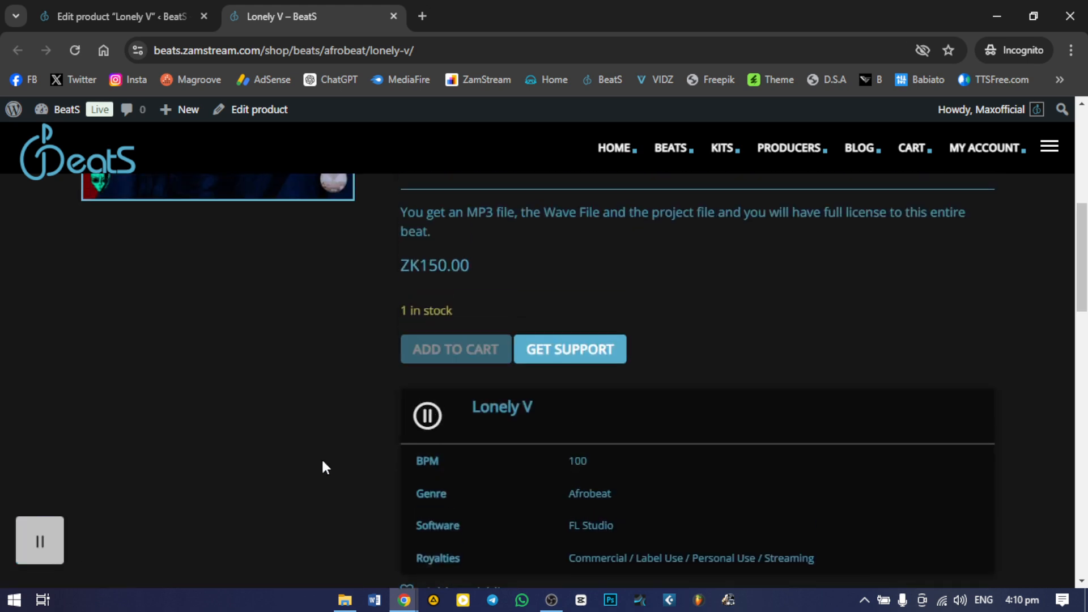
scroll(545, 474, "up", 5)
scroll(547, 479, "up", 2)
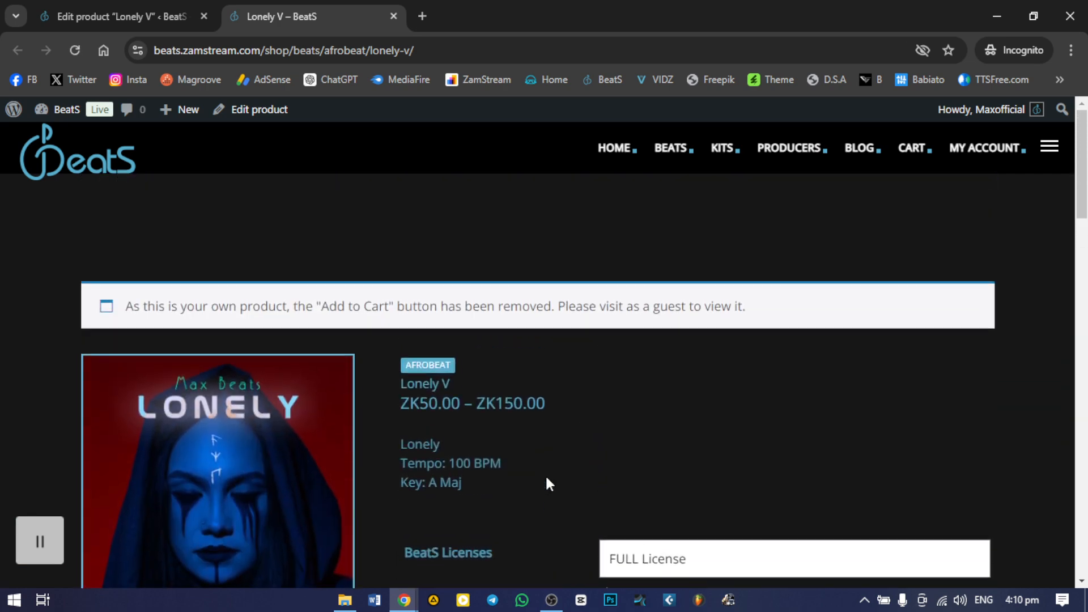
scroll(546, 478, "down", 6)
scroll(548, 483, "down", 3)
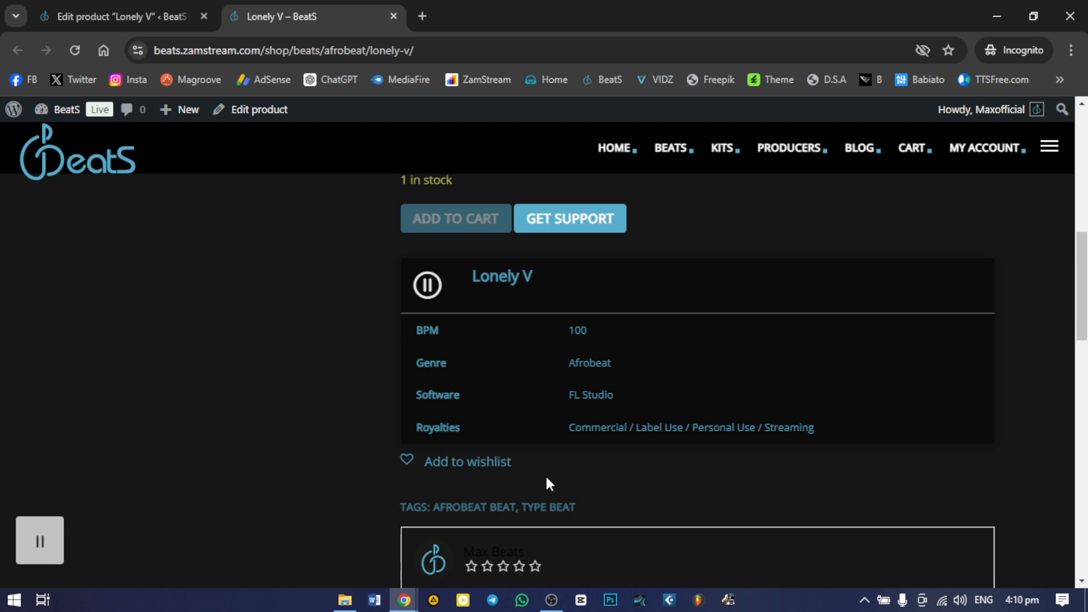
scroll(546, 475, "up", 5)
scroll(545, 474, "down", 1)
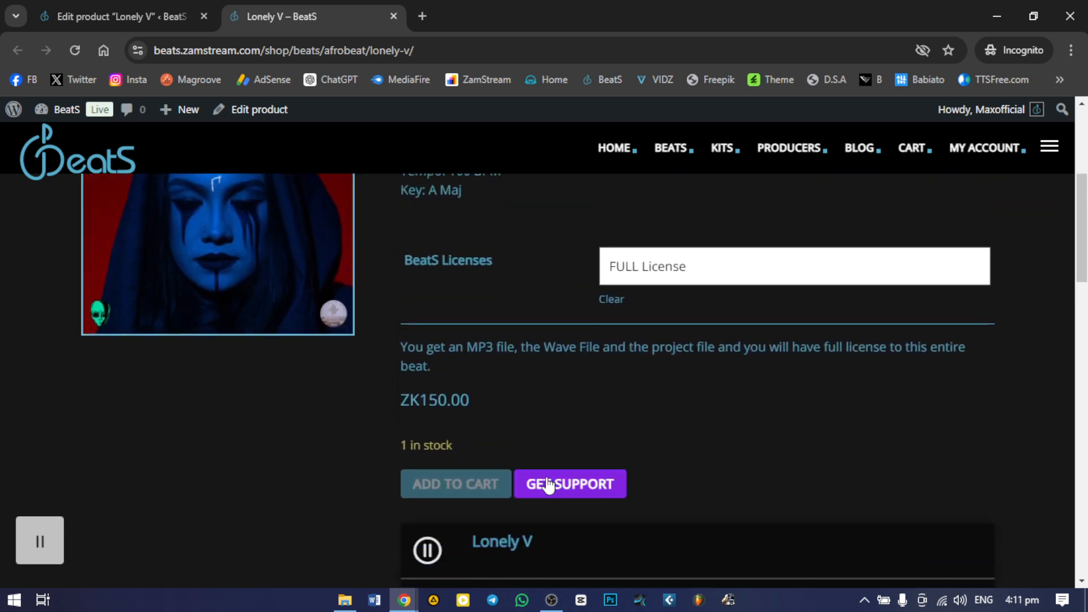
scroll(546, 482, "down", 3)
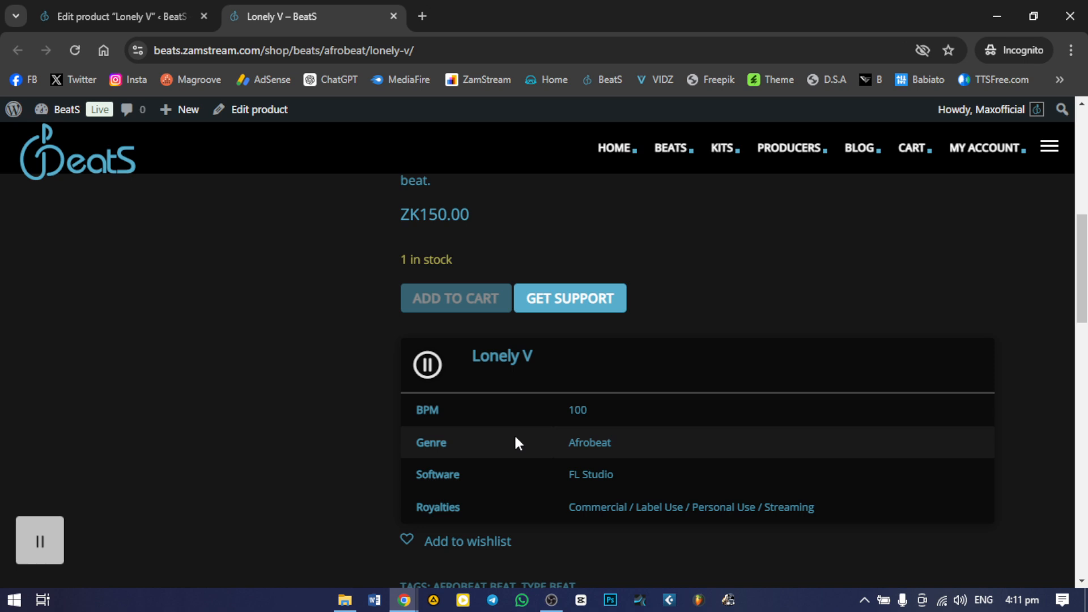
mouse_move(42, 540)
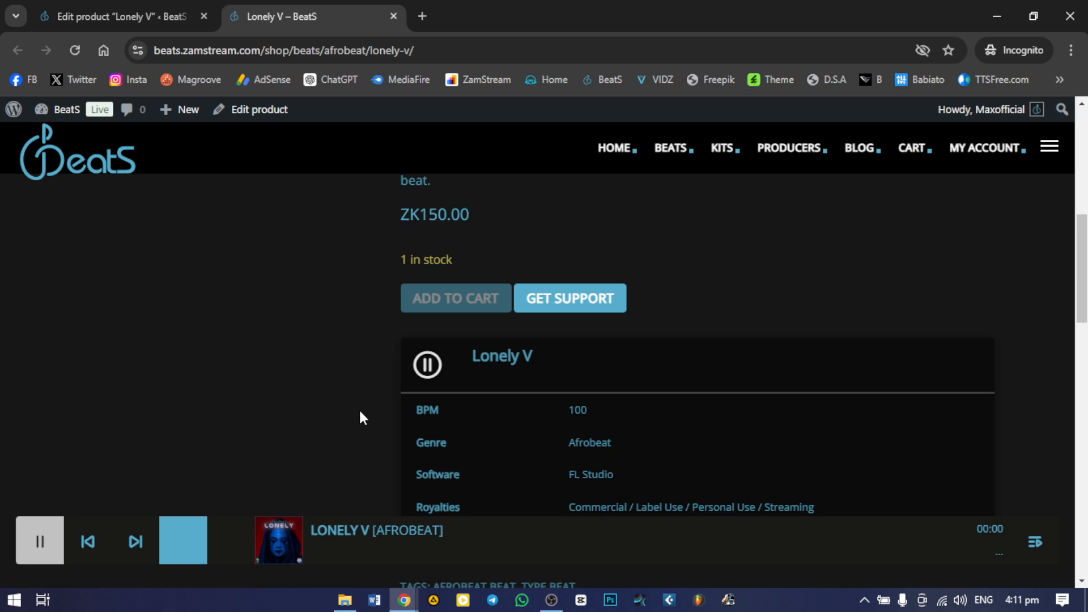
Pause and replay the Lonely V demo from the track details box, and leave it paused.
left_click(442, 371)
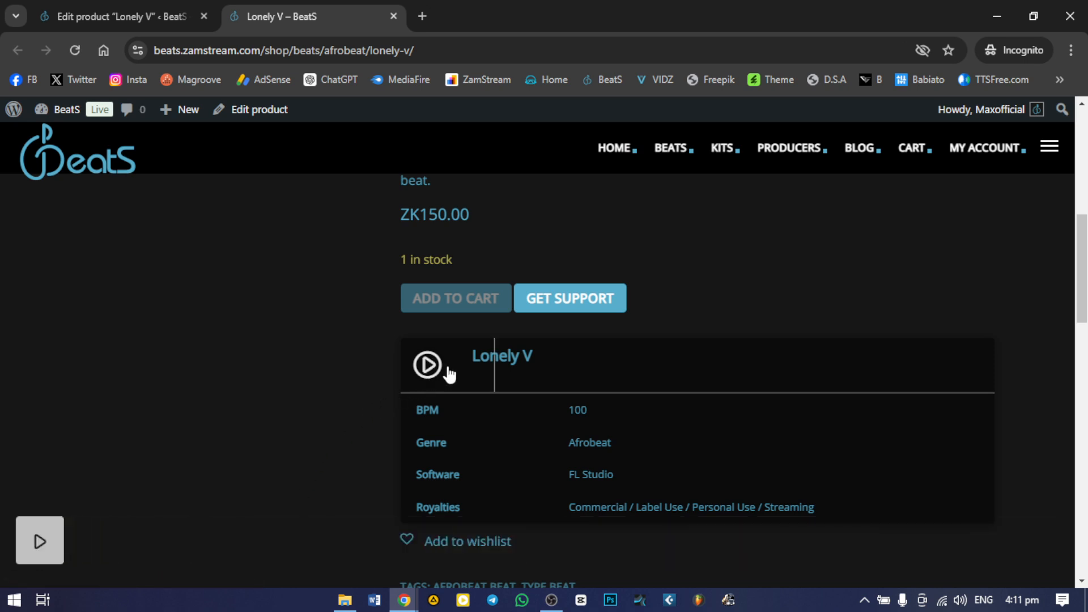
left_click(426, 365)
scroll(309, 443, "up", 7)
scroll(313, 440, "down", 10)
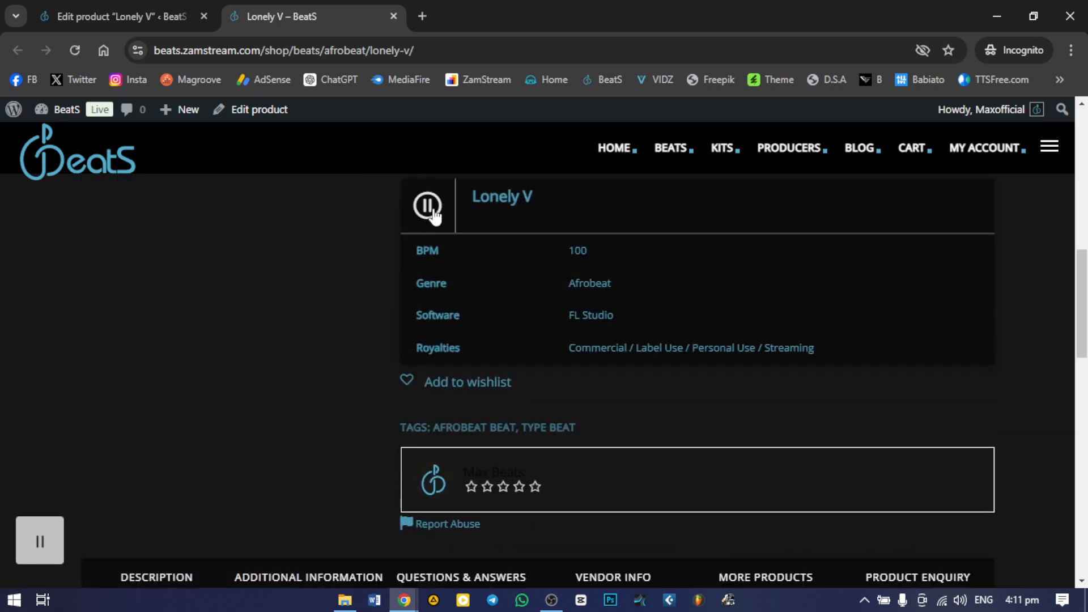
left_click(433, 210)
scroll(323, 368, "up", 5)
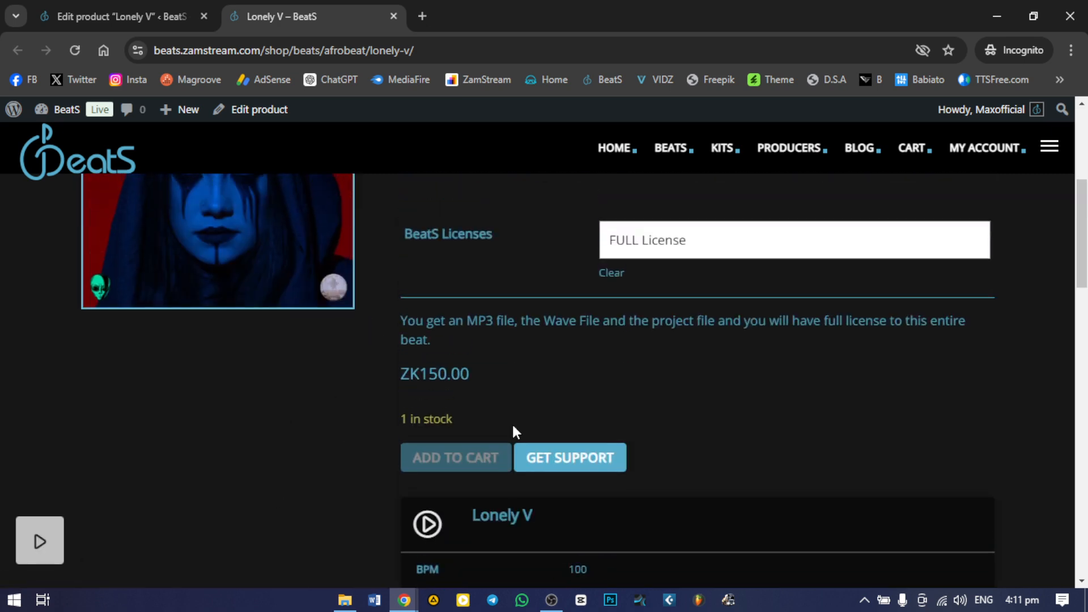
Review the Lonely V page's owner notice, price range, license choice and track details once more.
scroll(514, 425, "up", 6)
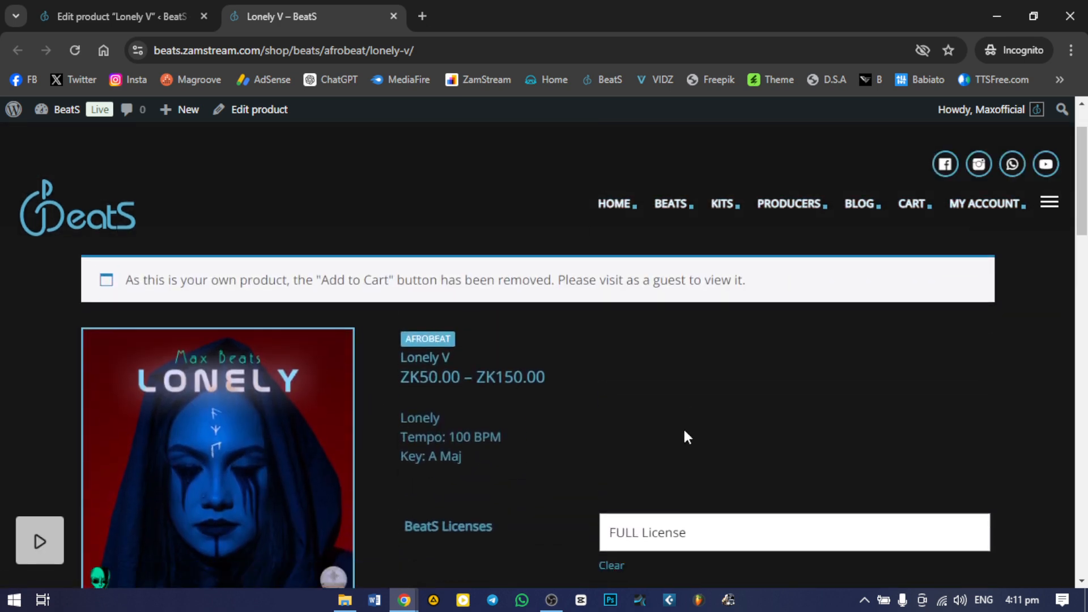
scroll(684, 437, "down", 10)
scroll(683, 437, "up", 9)
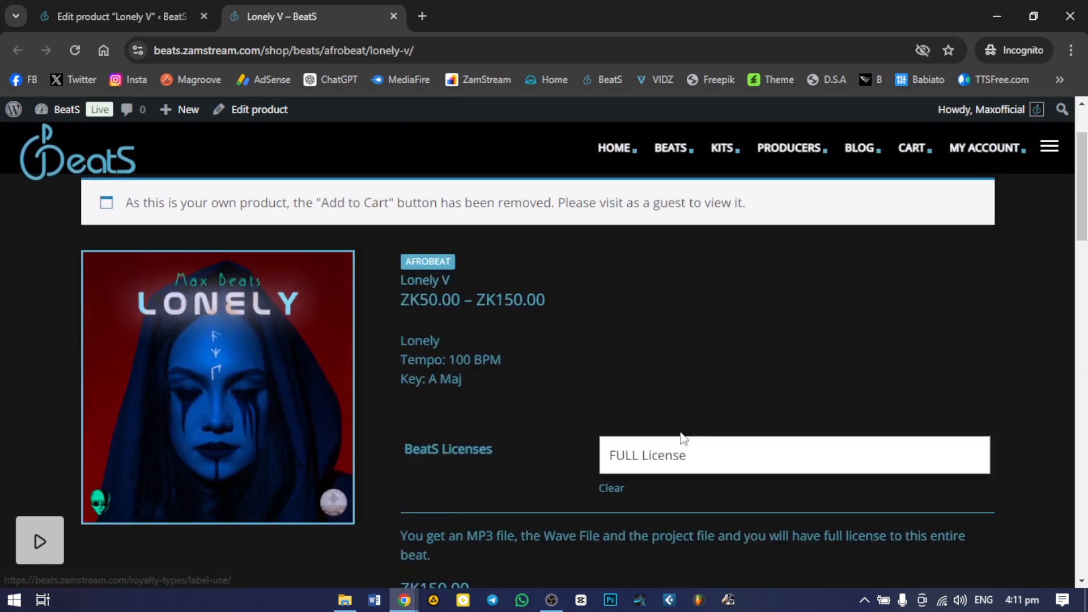
scroll(683, 438, "up", 2)
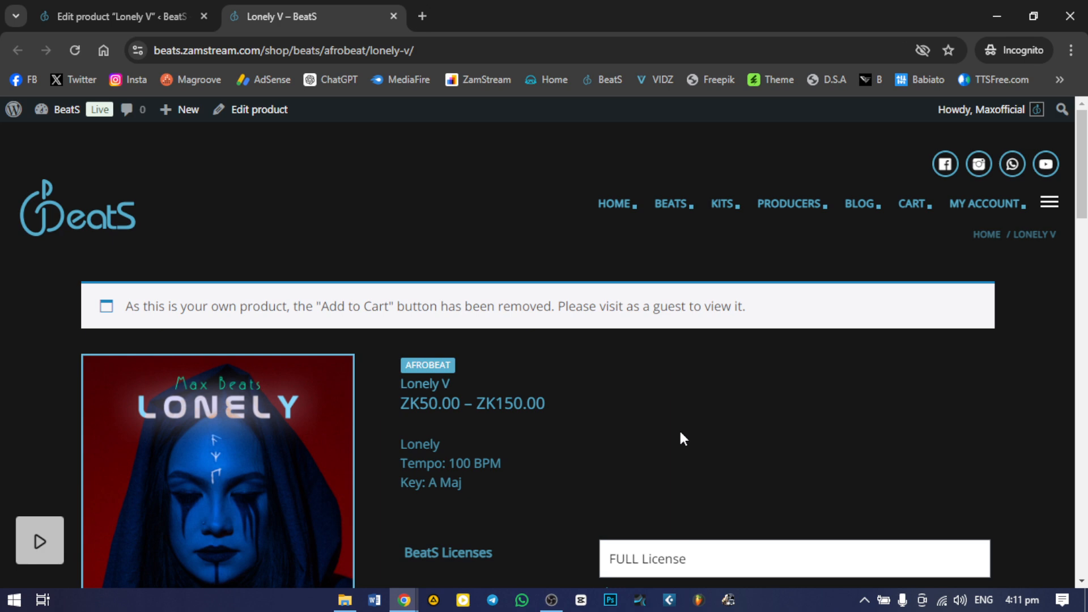
scroll(680, 437, "down", 3)
scroll(658, 473, "up", 3)
scroll(529, 374, "down", 12)
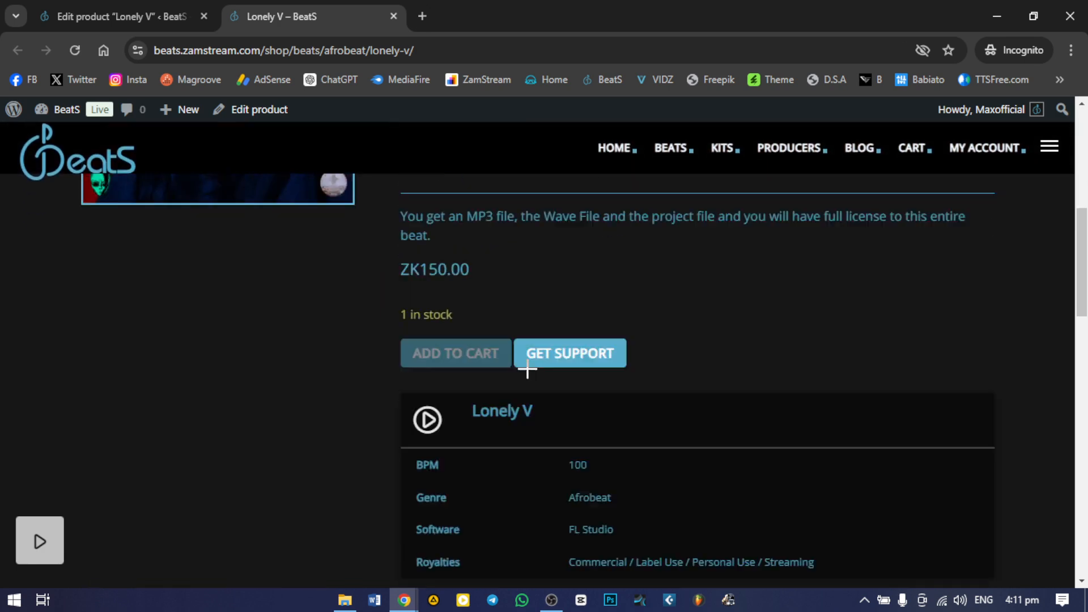
scroll(530, 375, "up", 12)
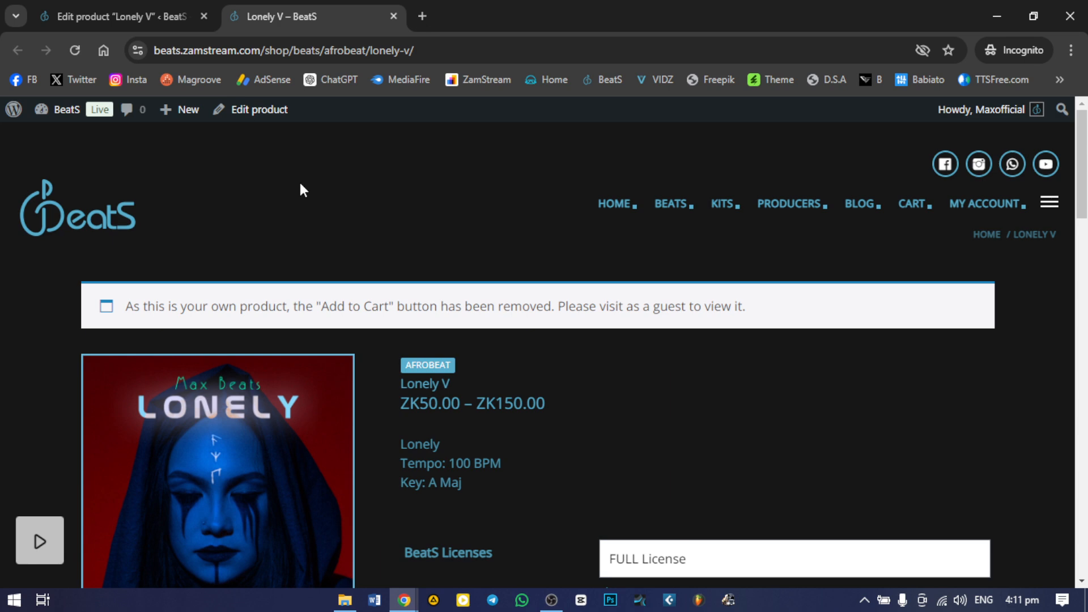
Open Lonely V for editing and review its track details, MP3 demo, inventory settings and short description.
left_click(269, 114)
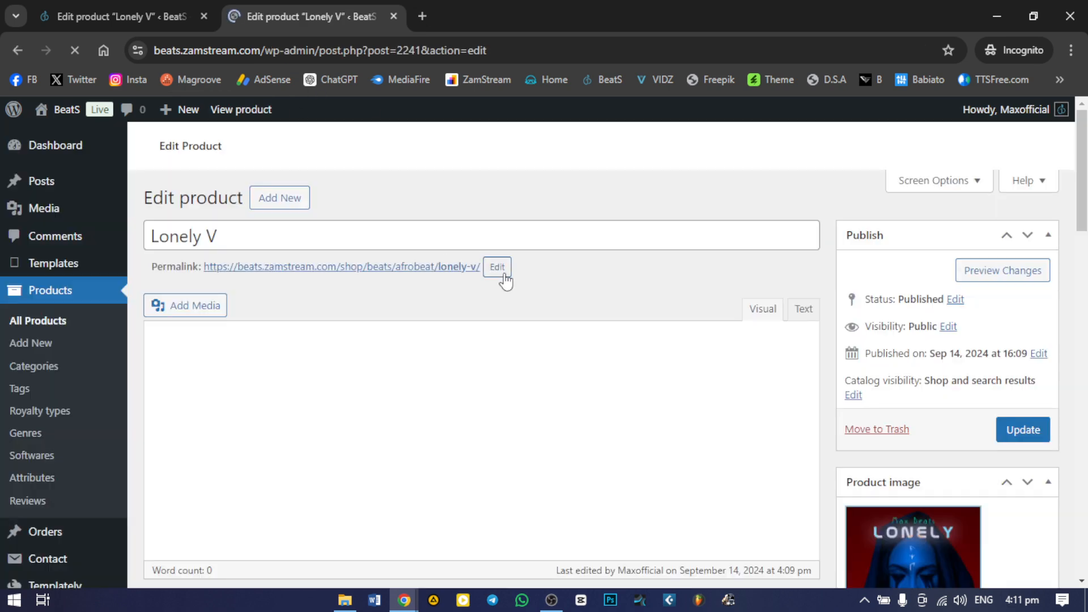
scroll(505, 278, "down", 13)
scroll(505, 276, "down", 3)
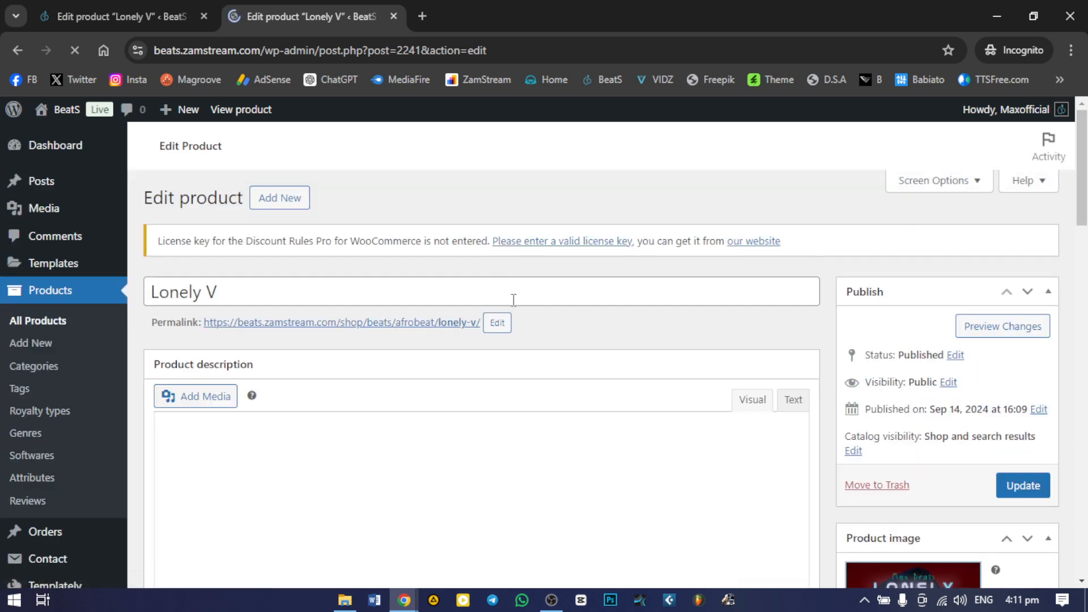
scroll(513, 296, "down", 10)
scroll(517, 323, "down", 3)
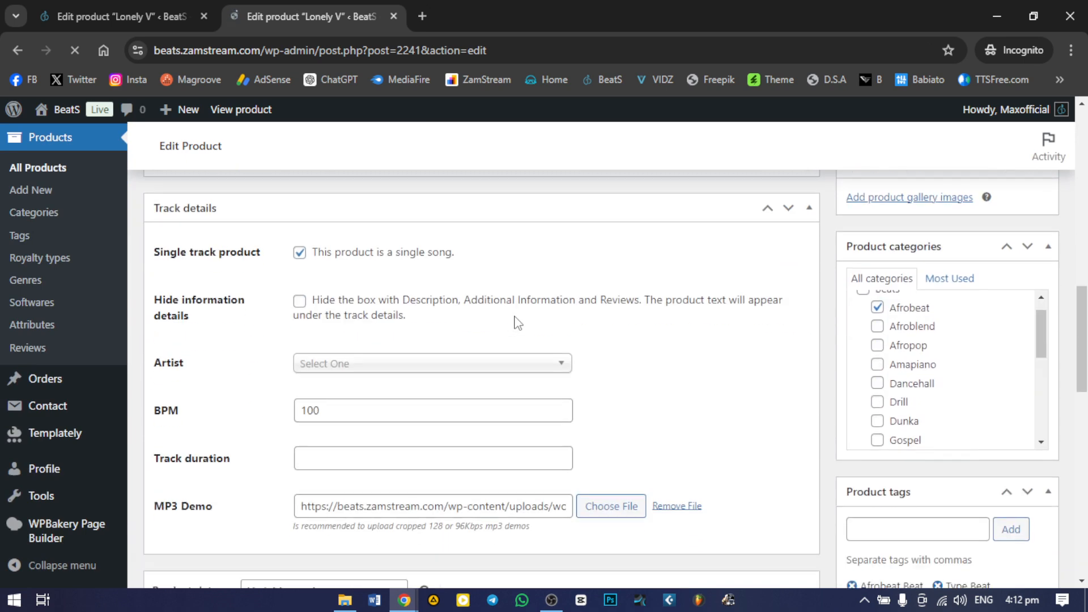
scroll(509, 398, "down", 3)
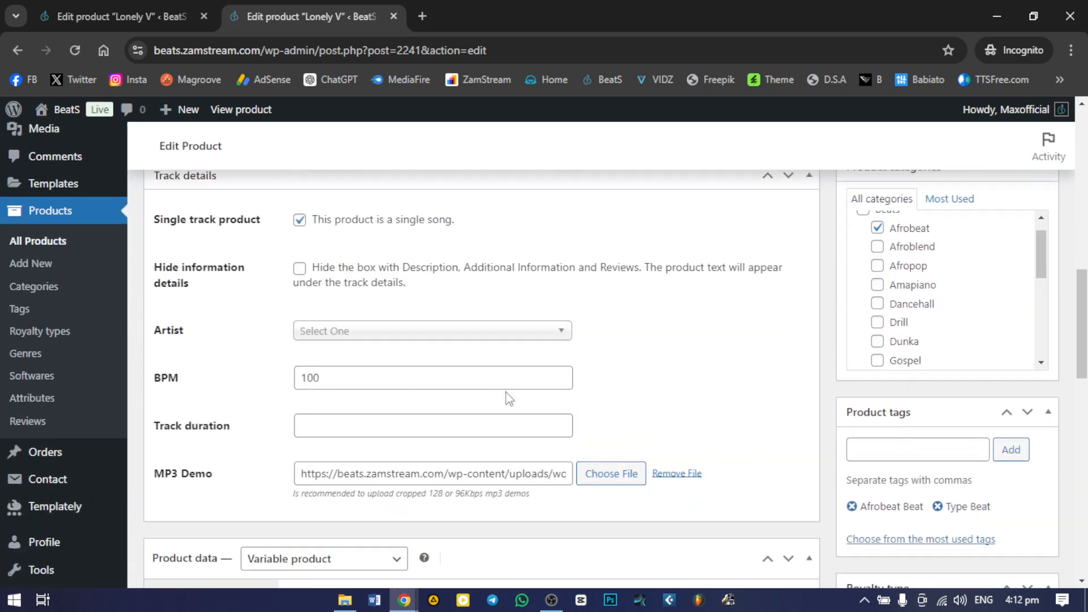
scroll(509, 398, "down", 2)
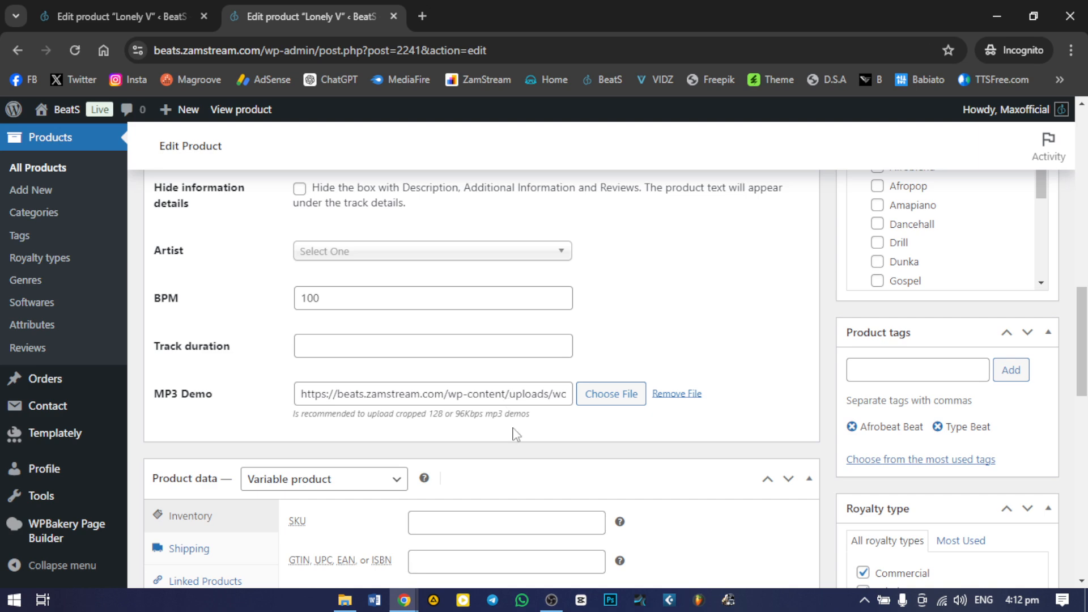
scroll(634, 435, "down", 10)
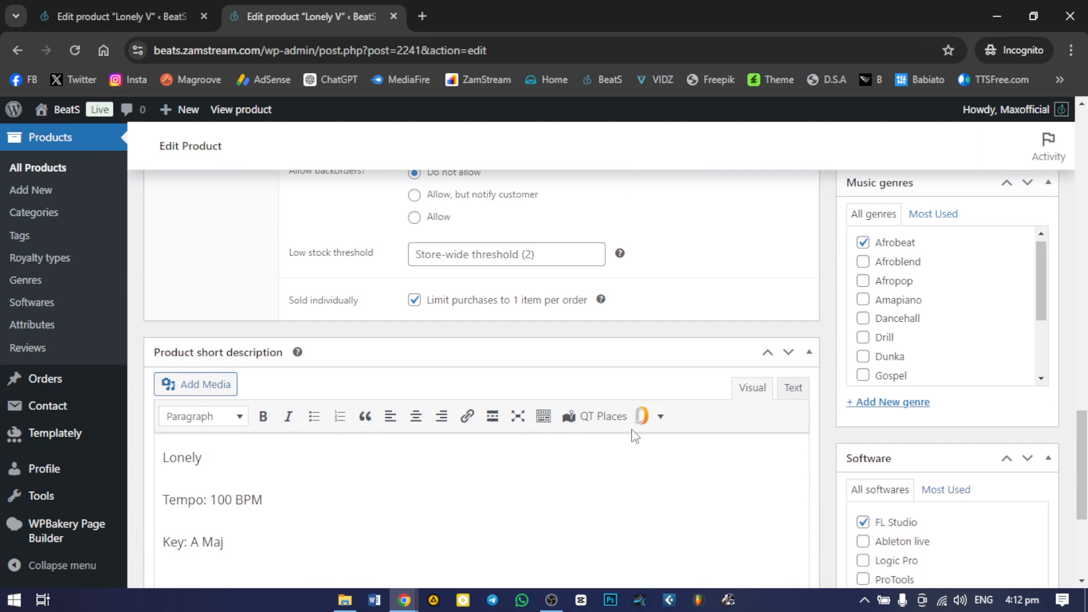
scroll(635, 435, "up", 7)
scroll(618, 440, "down", 3)
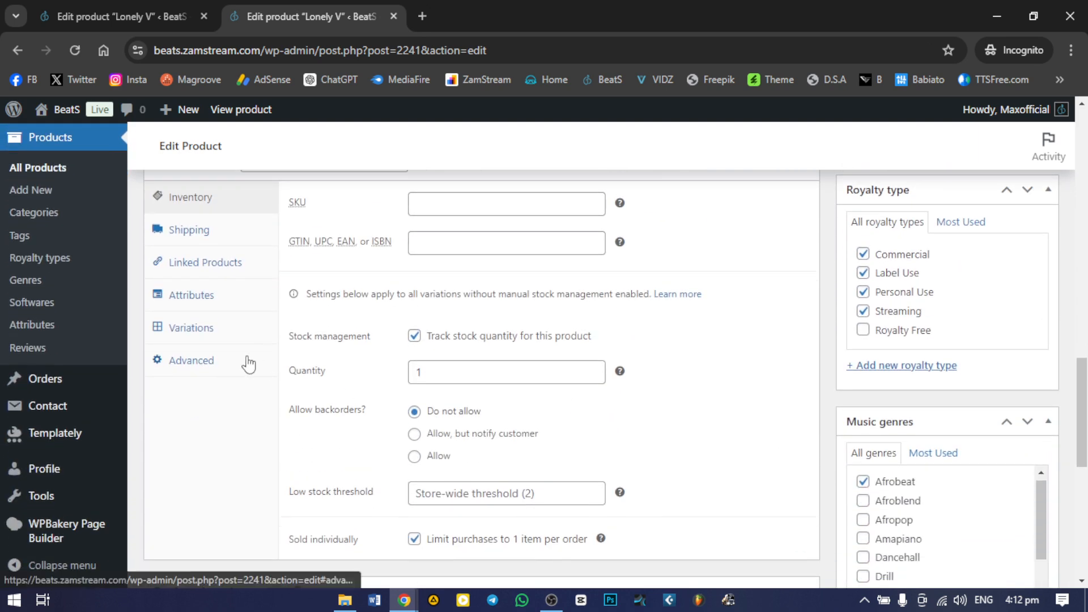
Show the product's variations and check the FULL License variation's price, stock, description and downloadable files.
left_click(191, 330)
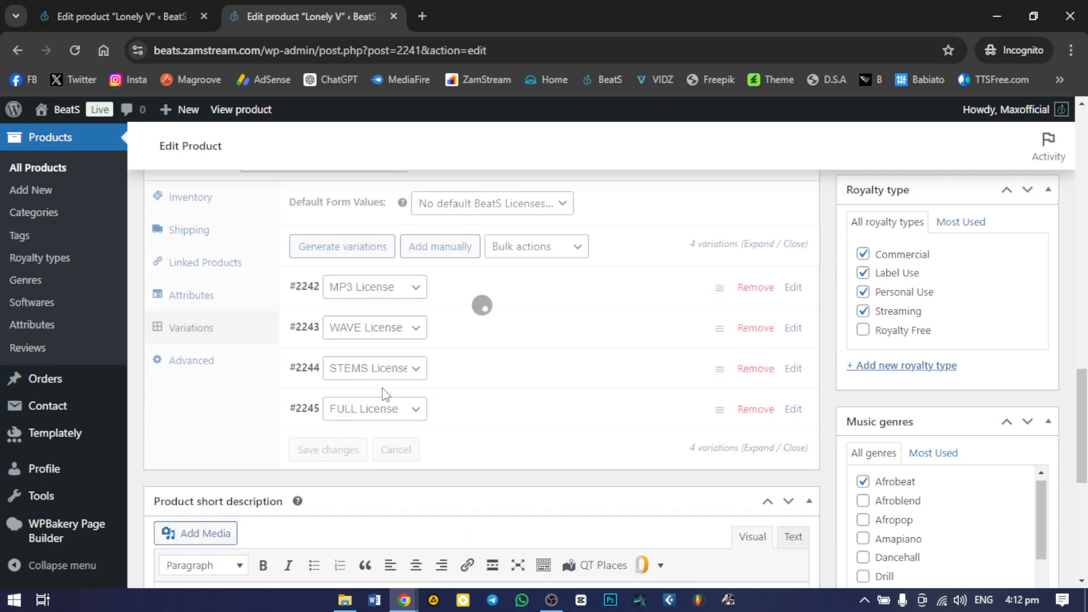
scroll(383, 392, "down", 1)
left_click(493, 331)
scroll(495, 361, "down", 10)
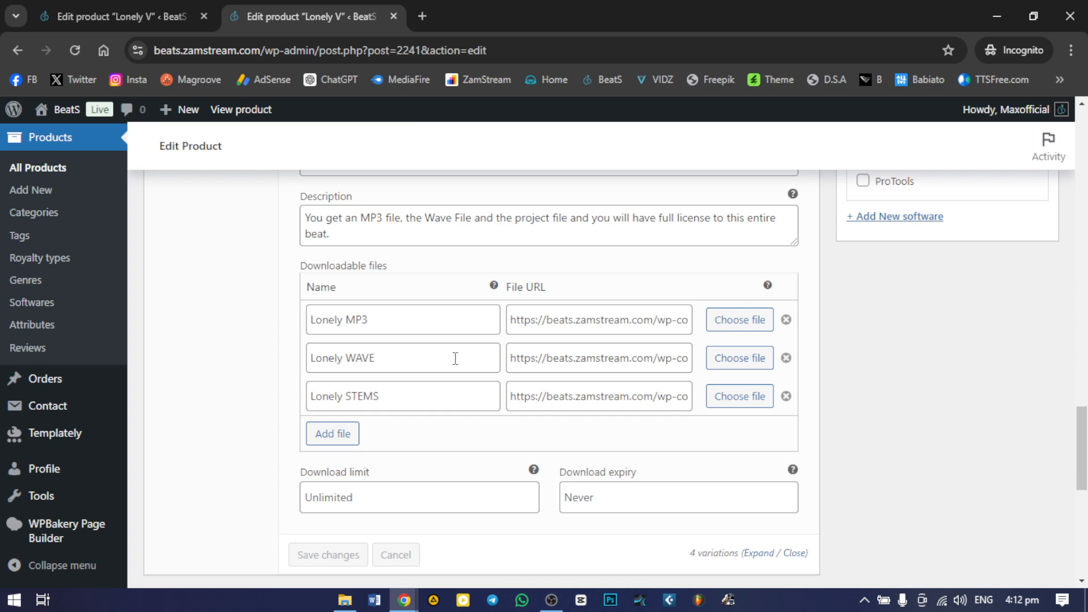
scroll(455, 358, "up", 10)
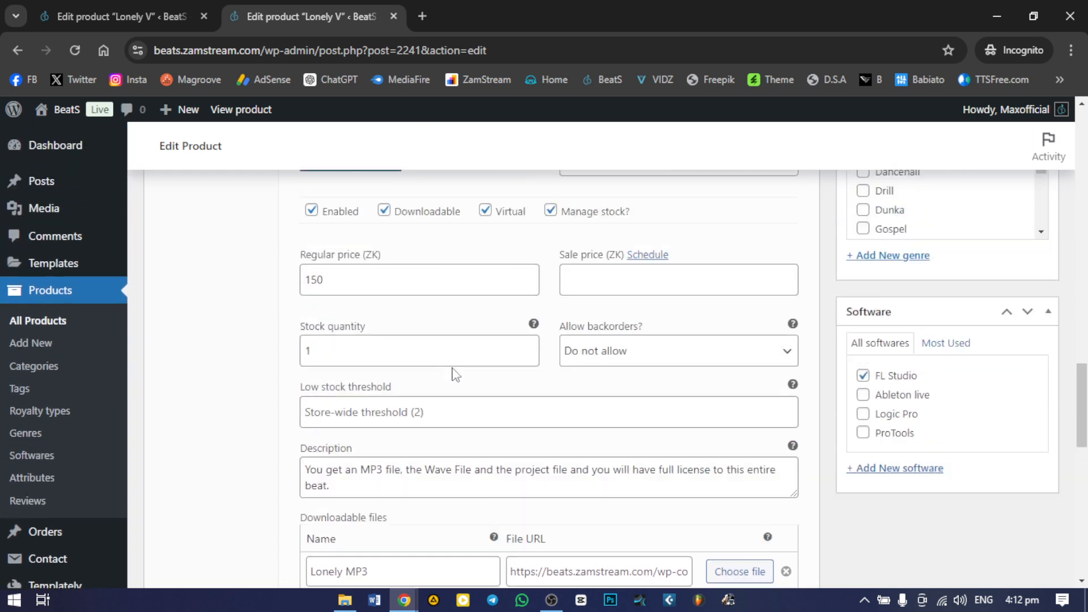
scroll(455, 376, "up", 4)
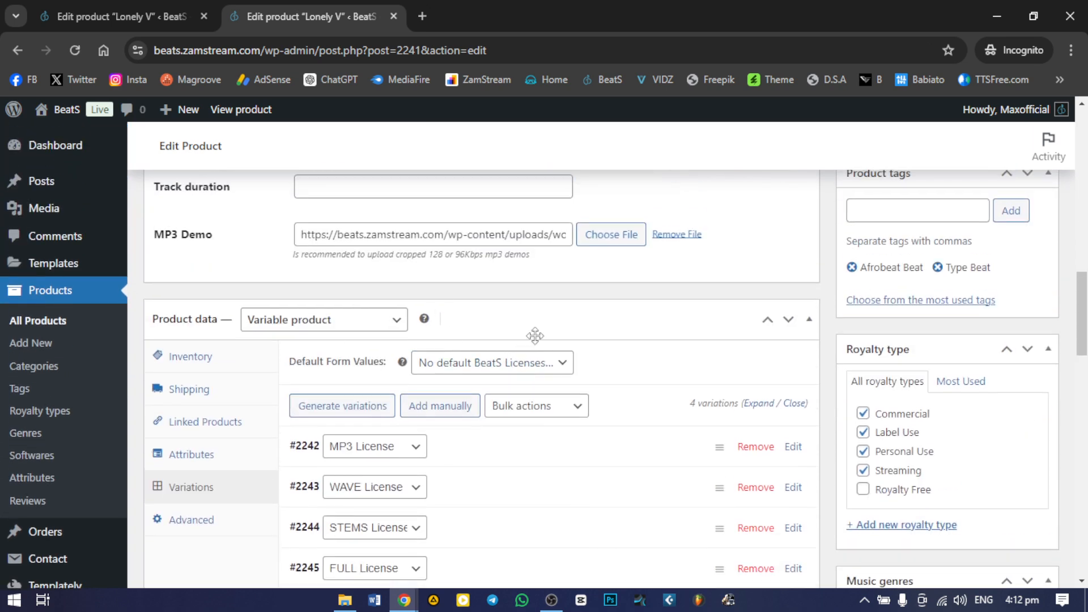
Leave the Lonely V edit page for the list of all products and compare the Lonely V and Lonely entries.
left_click(546, 324)
scroll(547, 329, "up", 12)
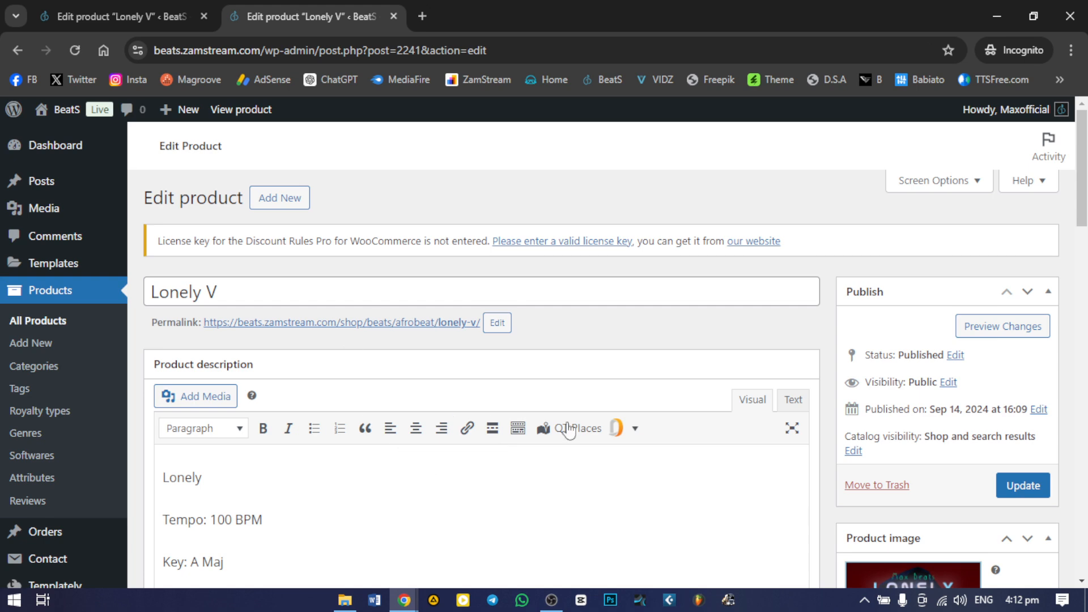
scroll(475, 334, "down", 3)
scroll(327, 328, "up", 3)
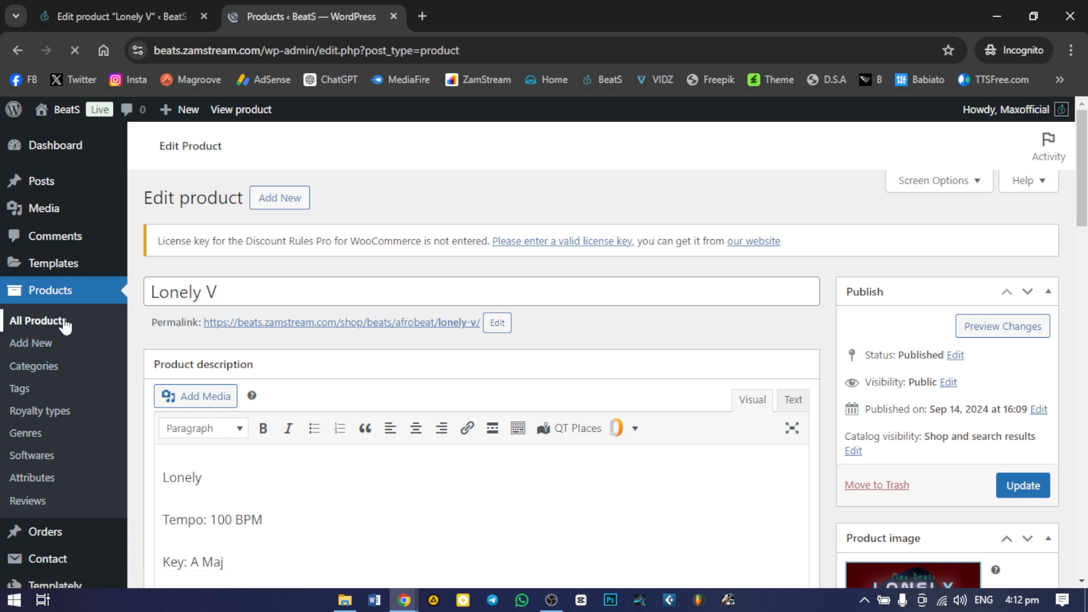
scroll(450, 316, "down", 2)
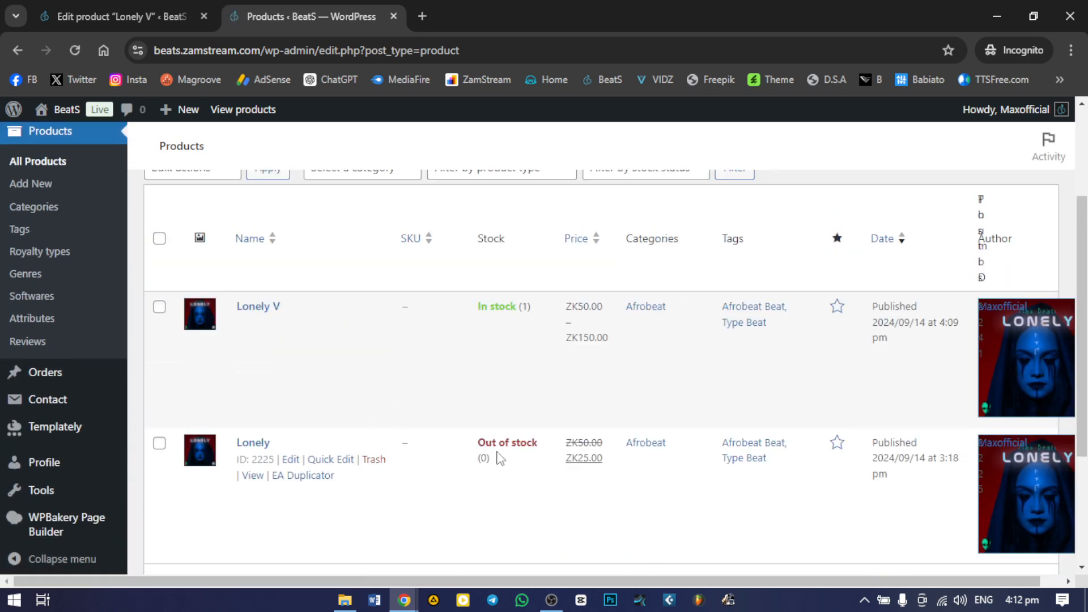
scroll(264, 481, "up", 3)
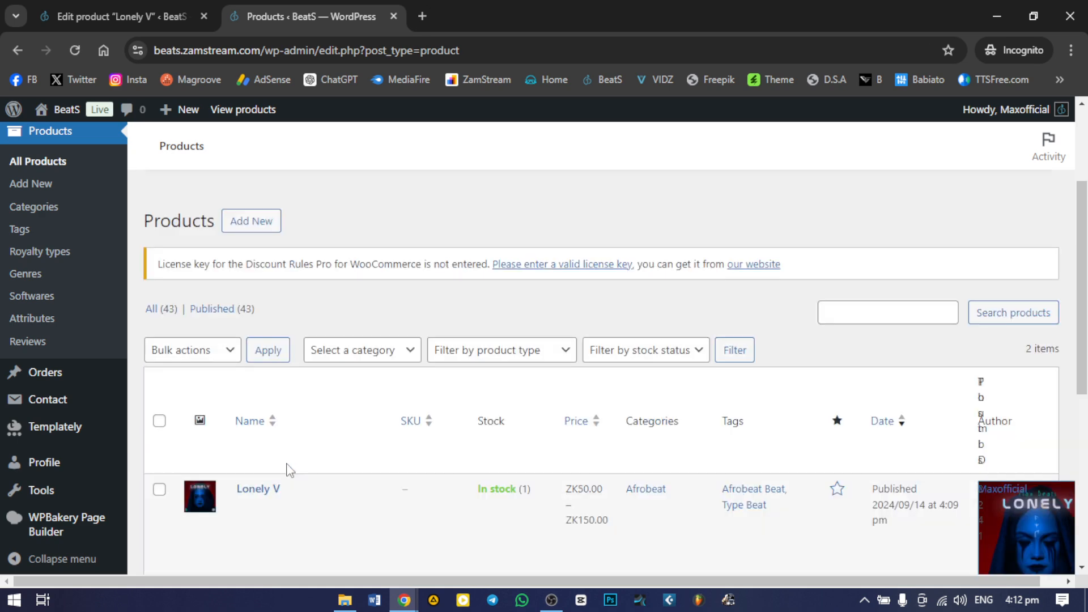
Open the Lonely product for editing and review its track details, regular and sale prices, and downloadable files.
scroll(287, 487, "down", 5)
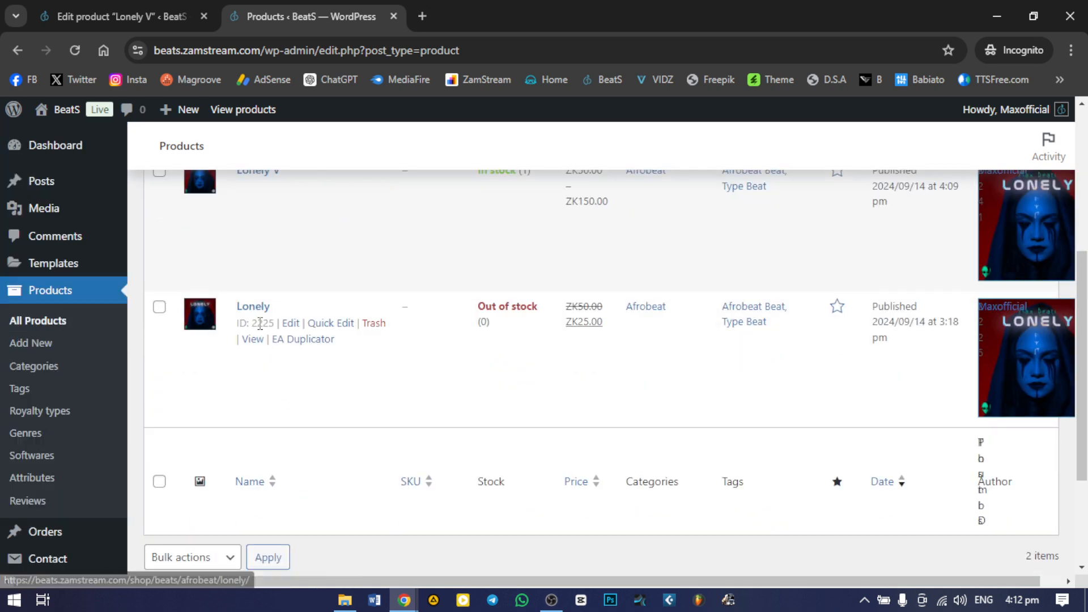
left_click(290, 323)
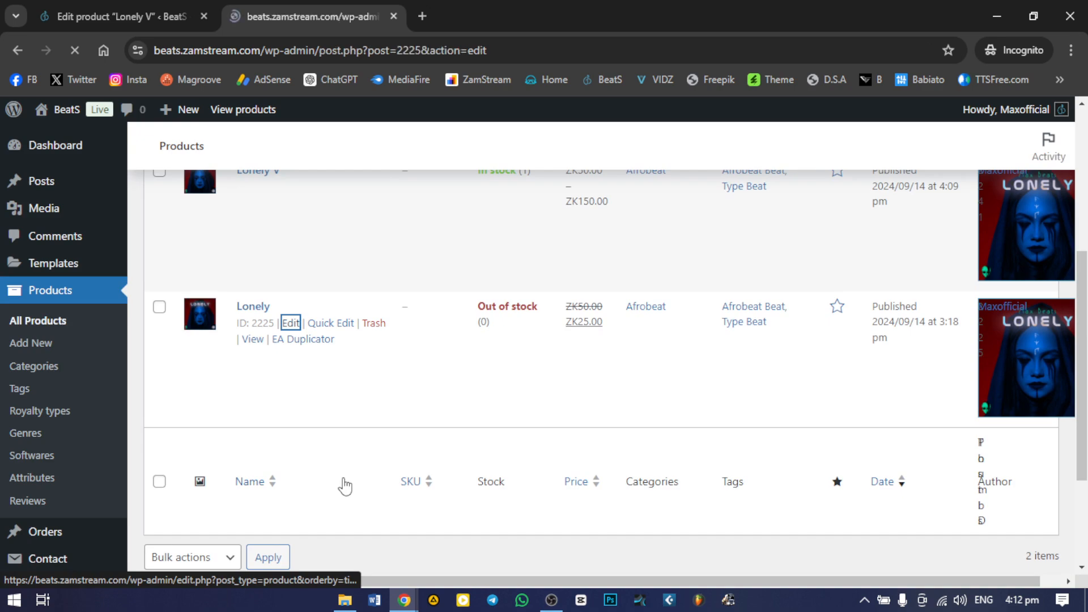
scroll(344, 486, "down", 5)
scroll(343, 486, "down", 3)
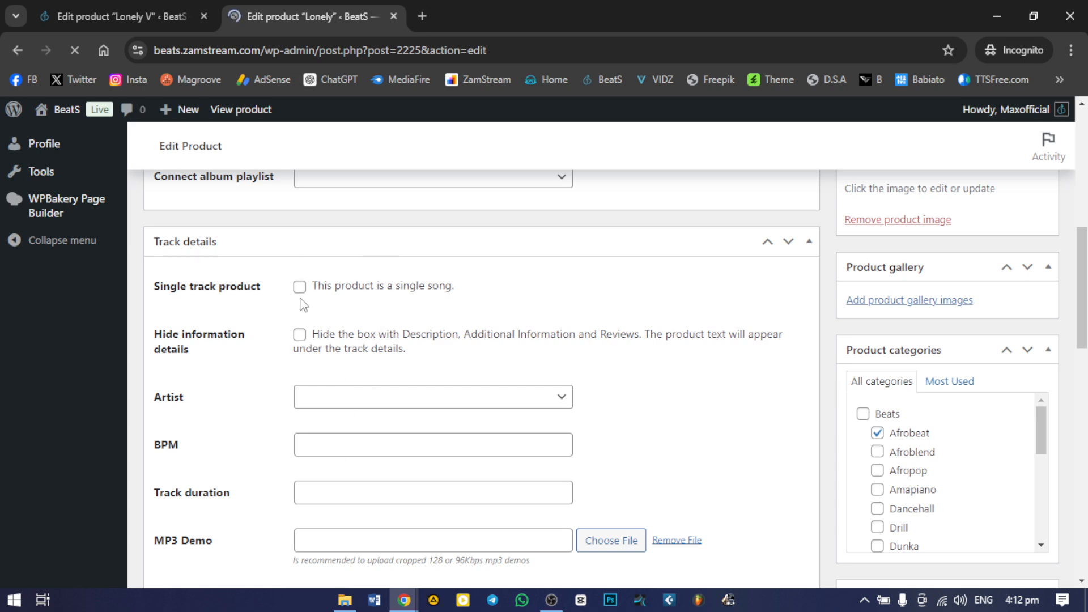
scroll(338, 338, "down", 1)
scroll(339, 342, "up", 7)
scroll(339, 343, "down", 10)
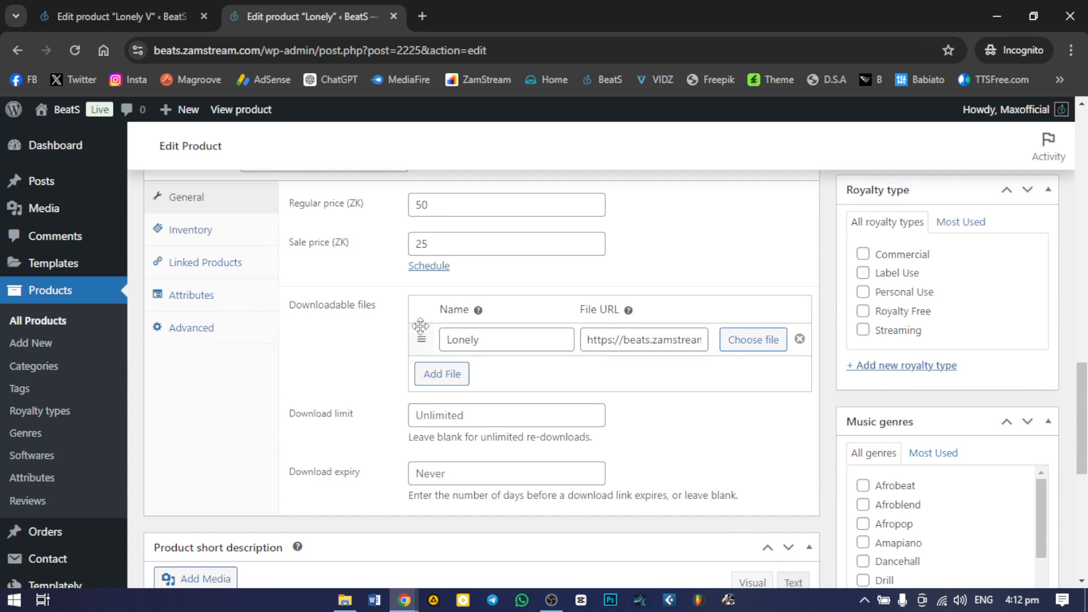
scroll(491, 361, "down", 1)
scroll(525, 285, "up", 2)
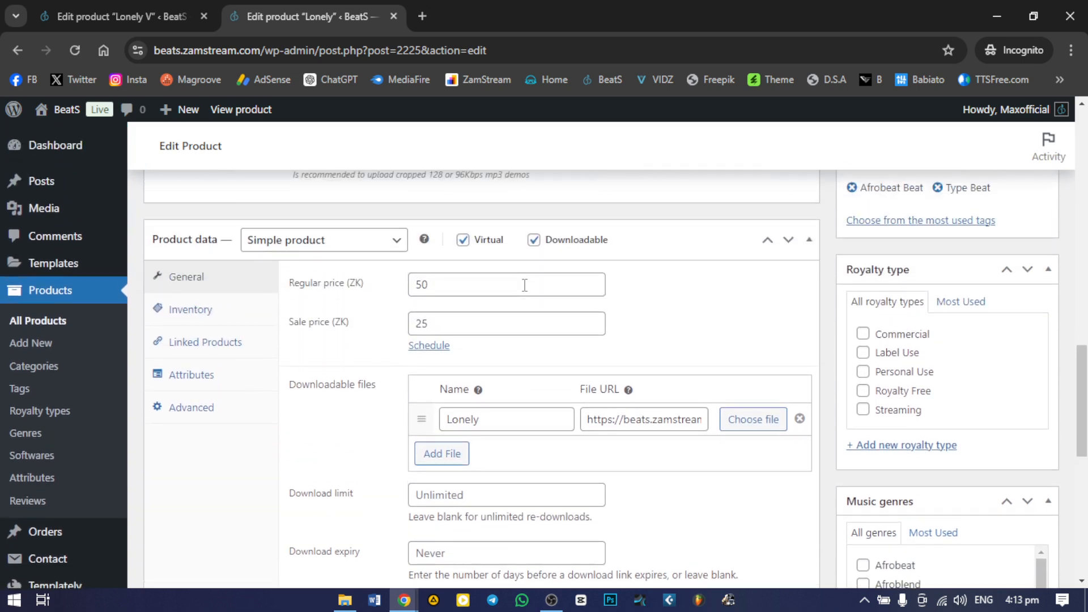
Review Lonely's inventory settings, single-item purchase limit and short description.
left_click(214, 316)
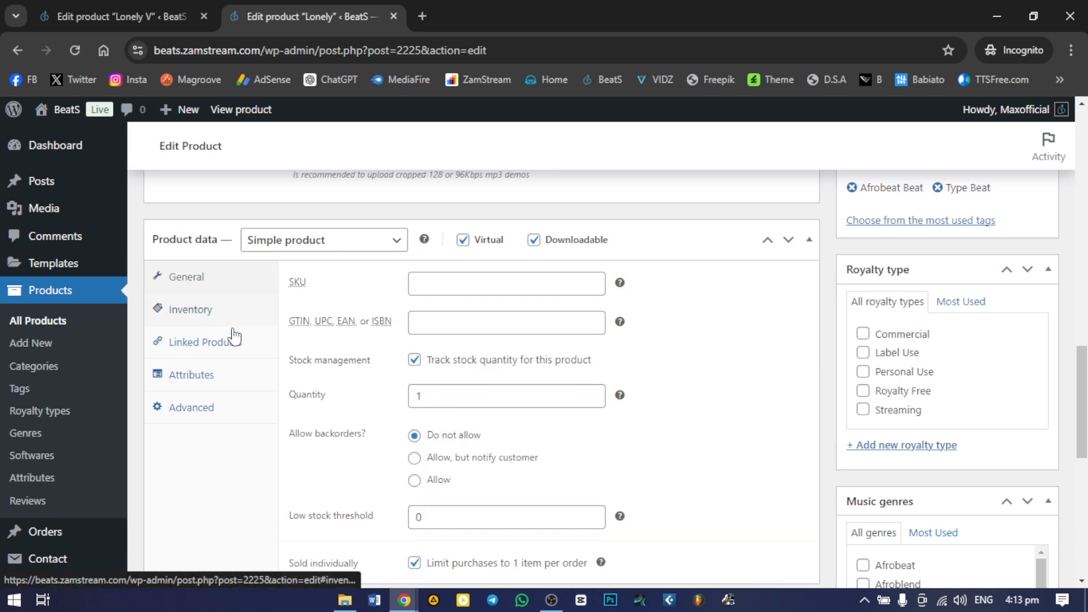
scroll(462, 462, "down", 4)
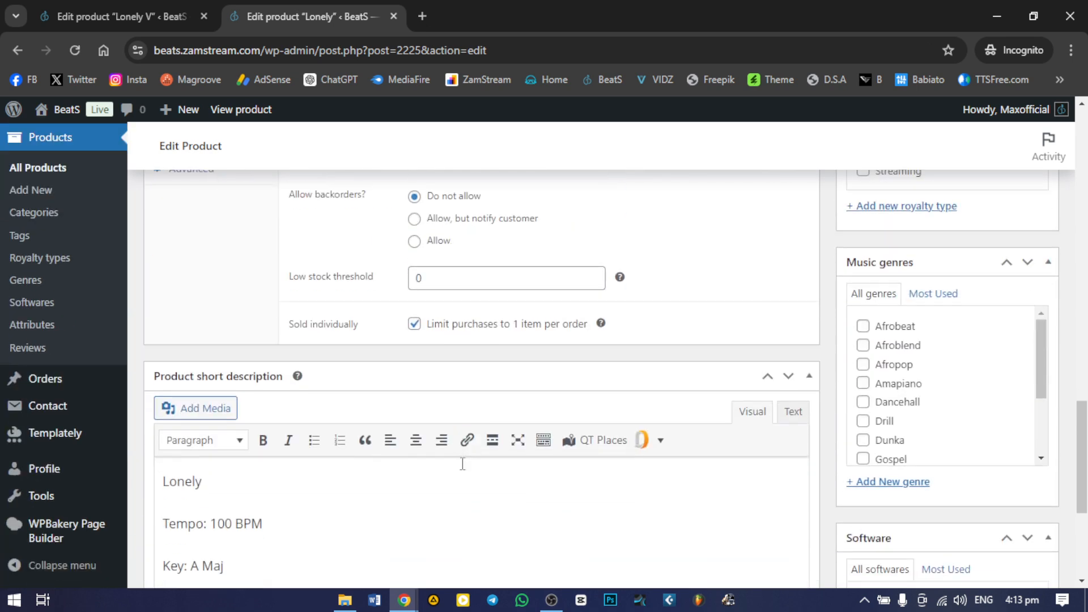
scroll(737, 365, "up", 6)
scroll(741, 366, "up", 8)
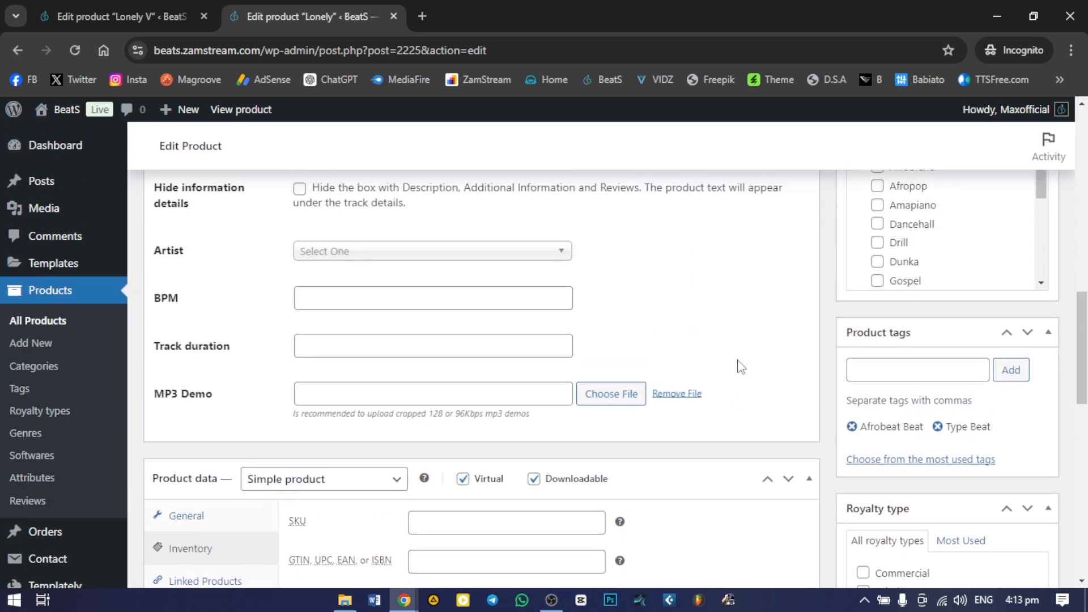
Mark Lonely as a single song in its track details and set its BPM to 100.
scroll(657, 360, "down", 5)
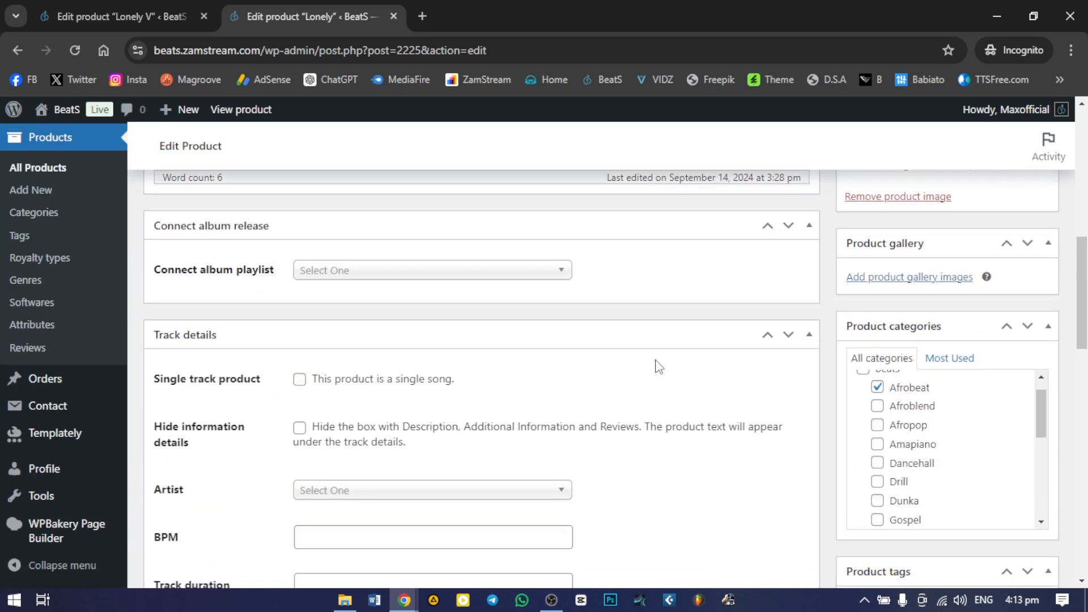
left_click(298, 302)
scroll(297, 309, "down", 3)
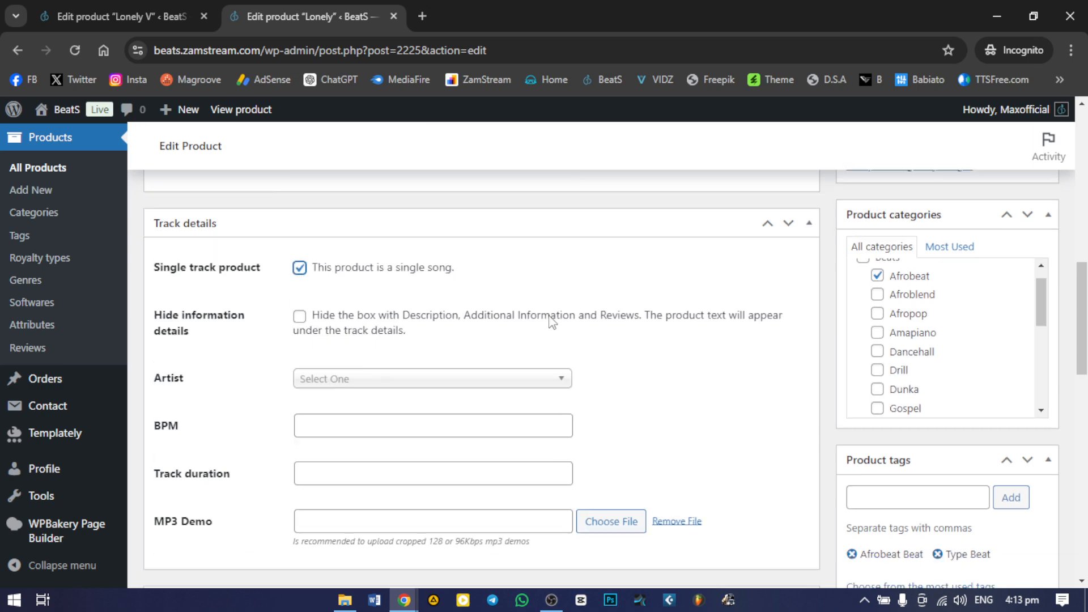
left_click(427, 294)
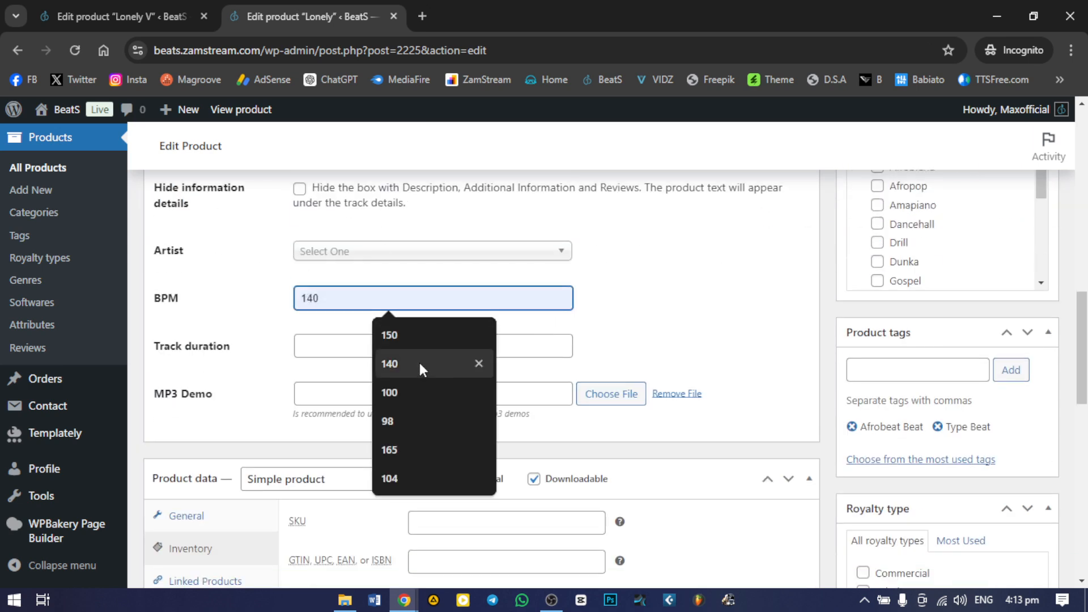
left_click(413, 395)
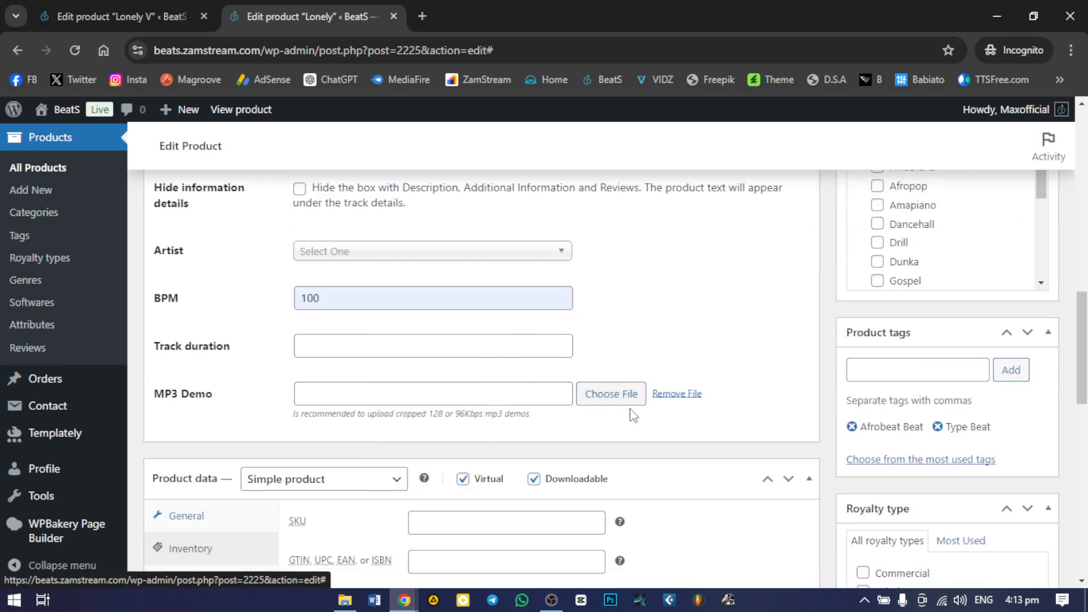
Insert Lonely-100-BPM-A-Maj-av7cda.mp3 from the media library as the product's MP3 demo.
left_click(614, 401)
left_click(507, 335)
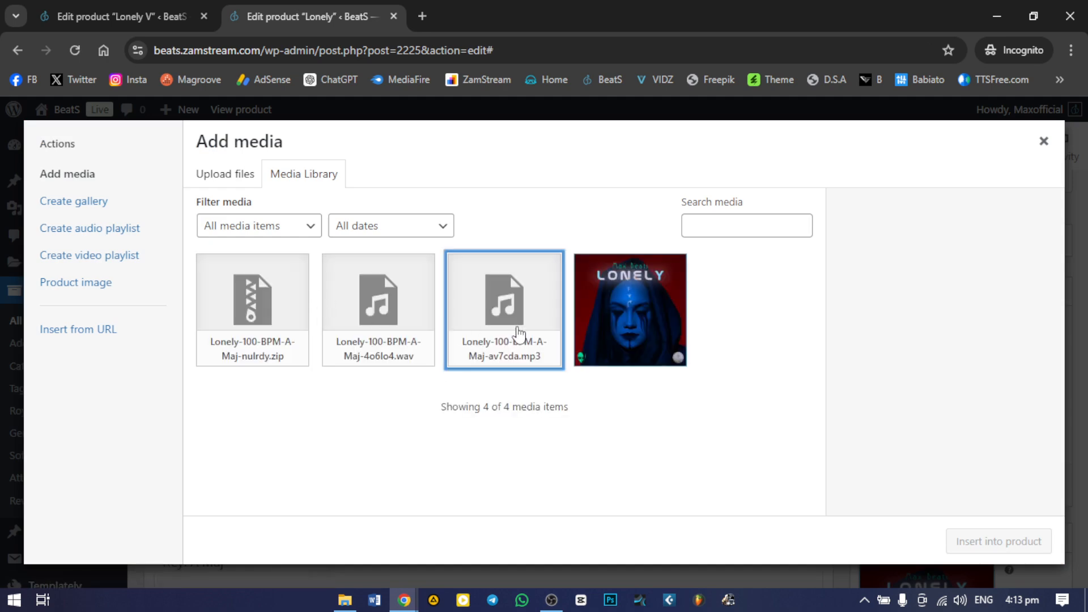
left_click(621, 336)
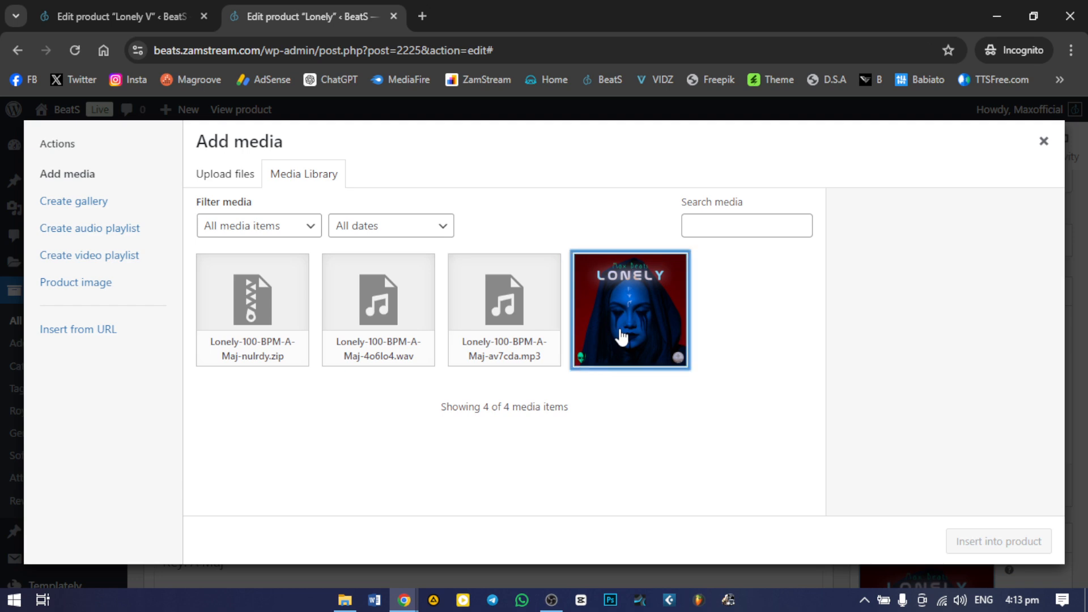
left_click(519, 319)
left_click(1001, 542)
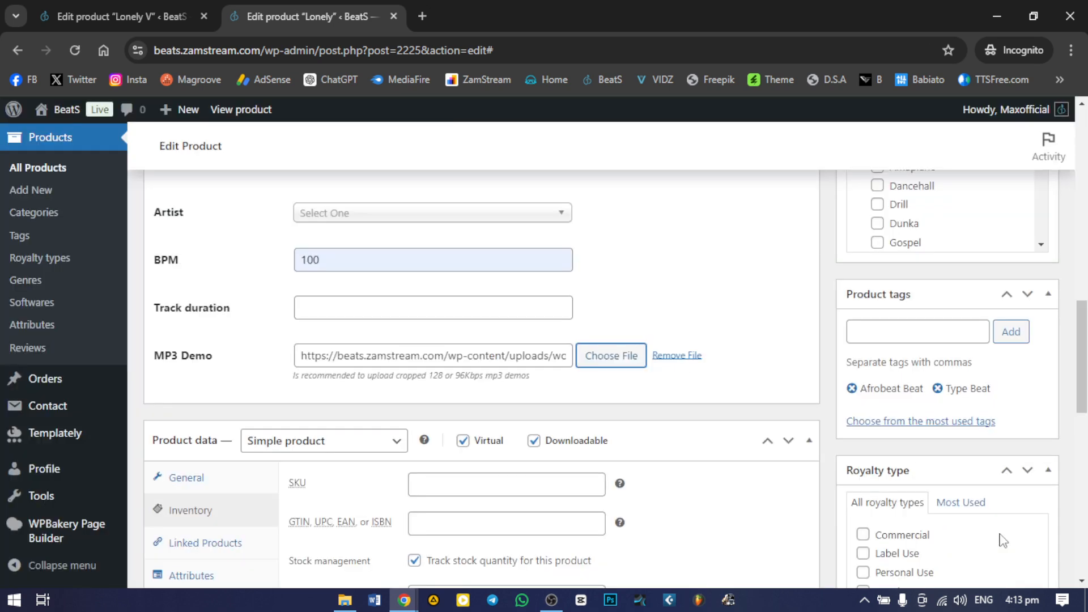
Update the Lonely product and open its public store page.
scroll(748, 362, "up", 10)
scroll(749, 366, "up", 3)
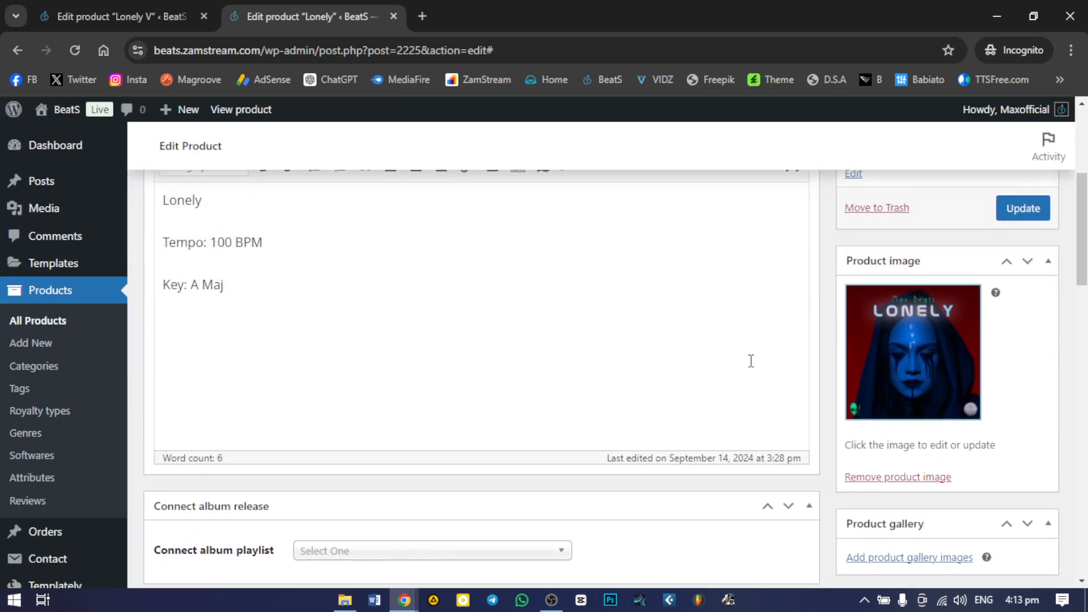
left_click(1024, 288)
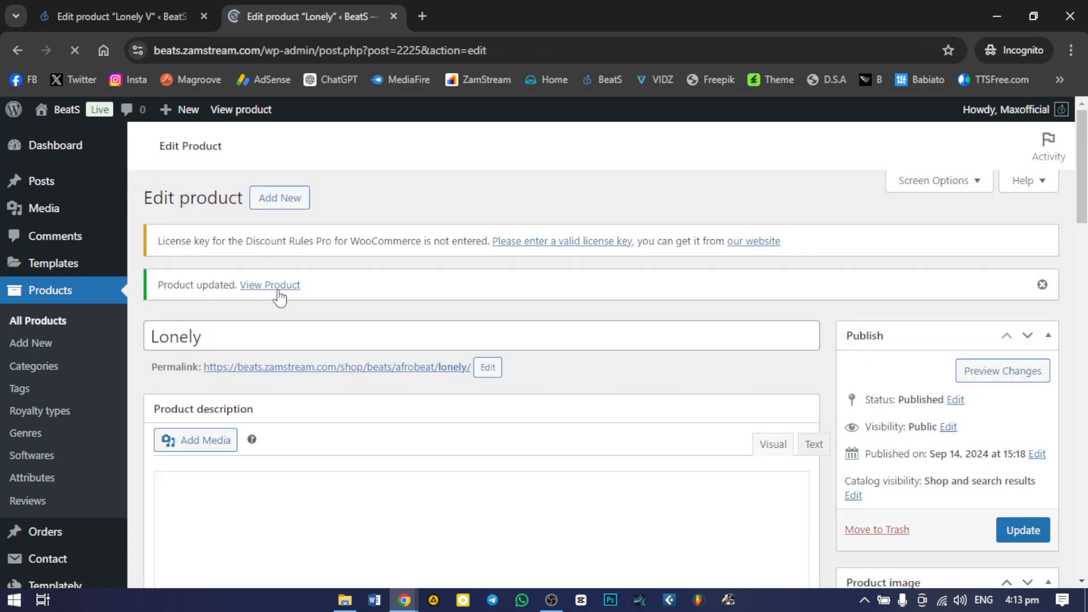
left_click(279, 289)
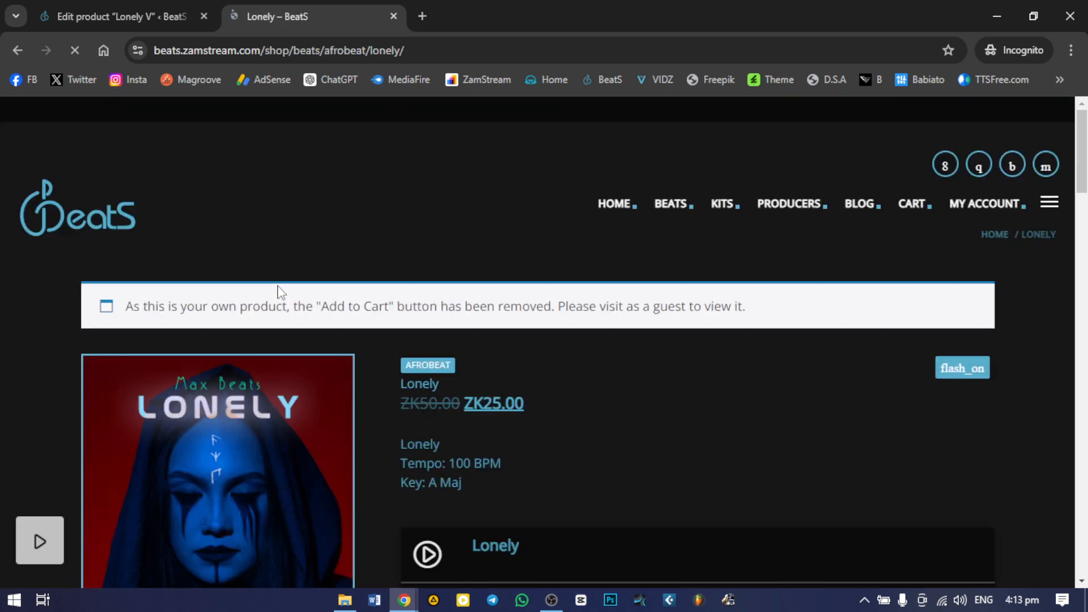
Play the Lonely demo on its store page, review the price and track details, and pause the playback.
scroll(391, 315, "down", 5)
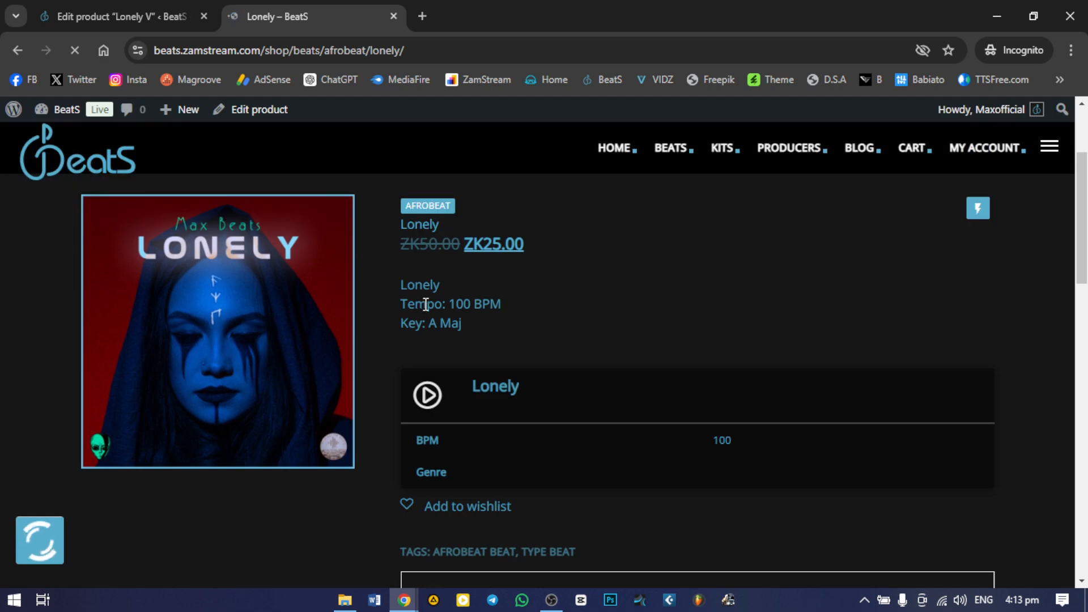
left_click(431, 396)
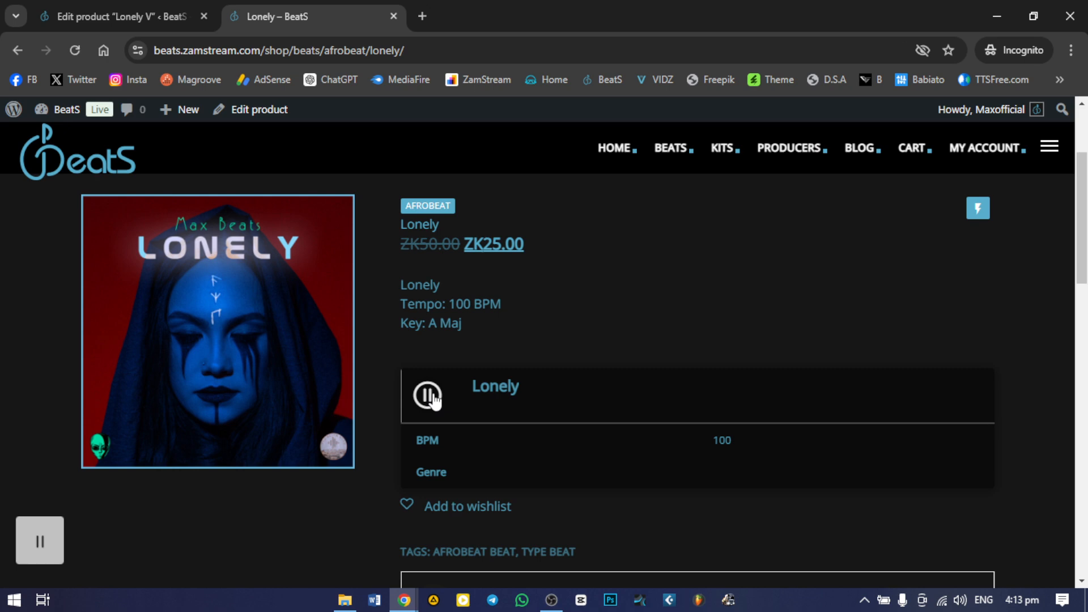
scroll(433, 395, "down", 4)
scroll(432, 390, "up", 3)
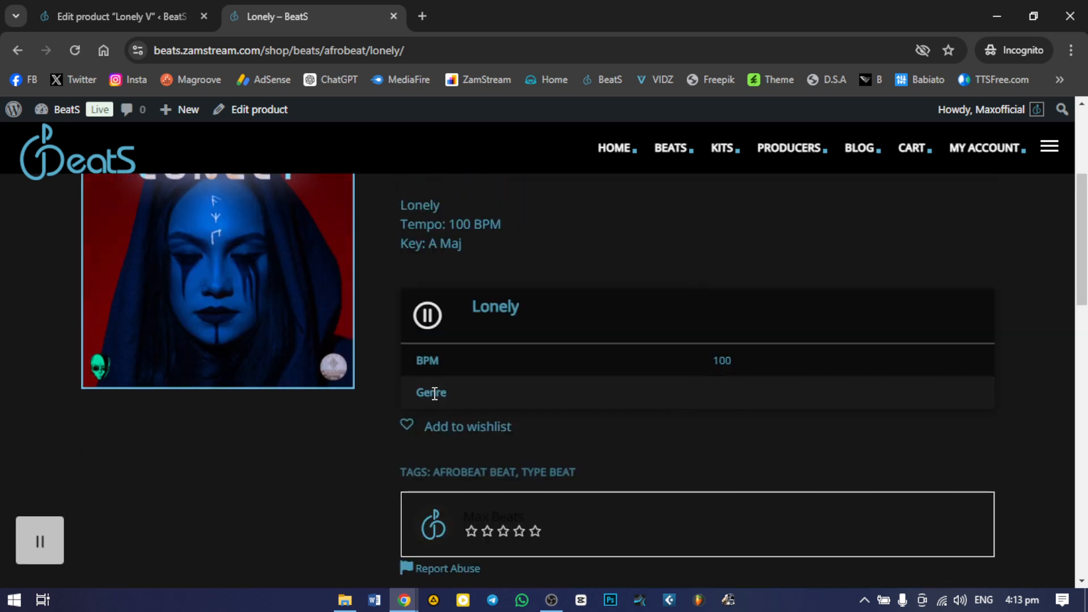
scroll(433, 393, "up", 3)
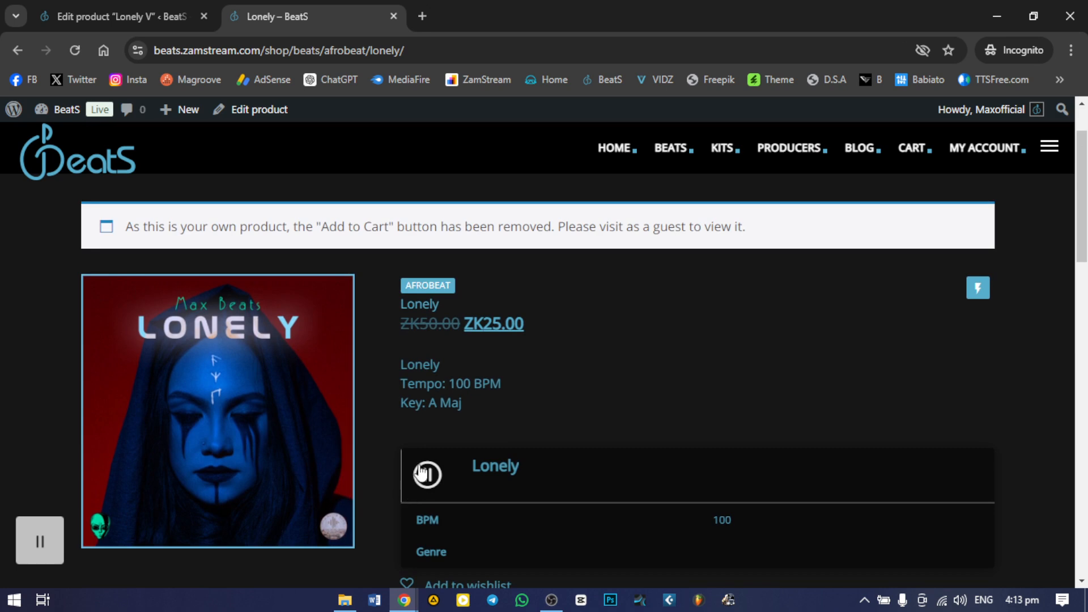
left_click(428, 477)
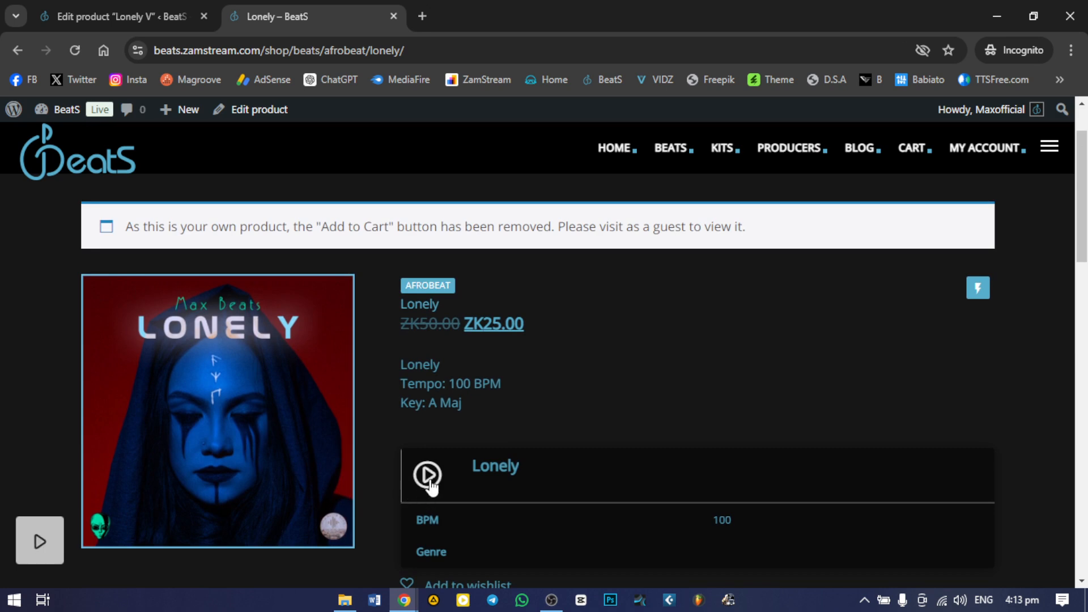